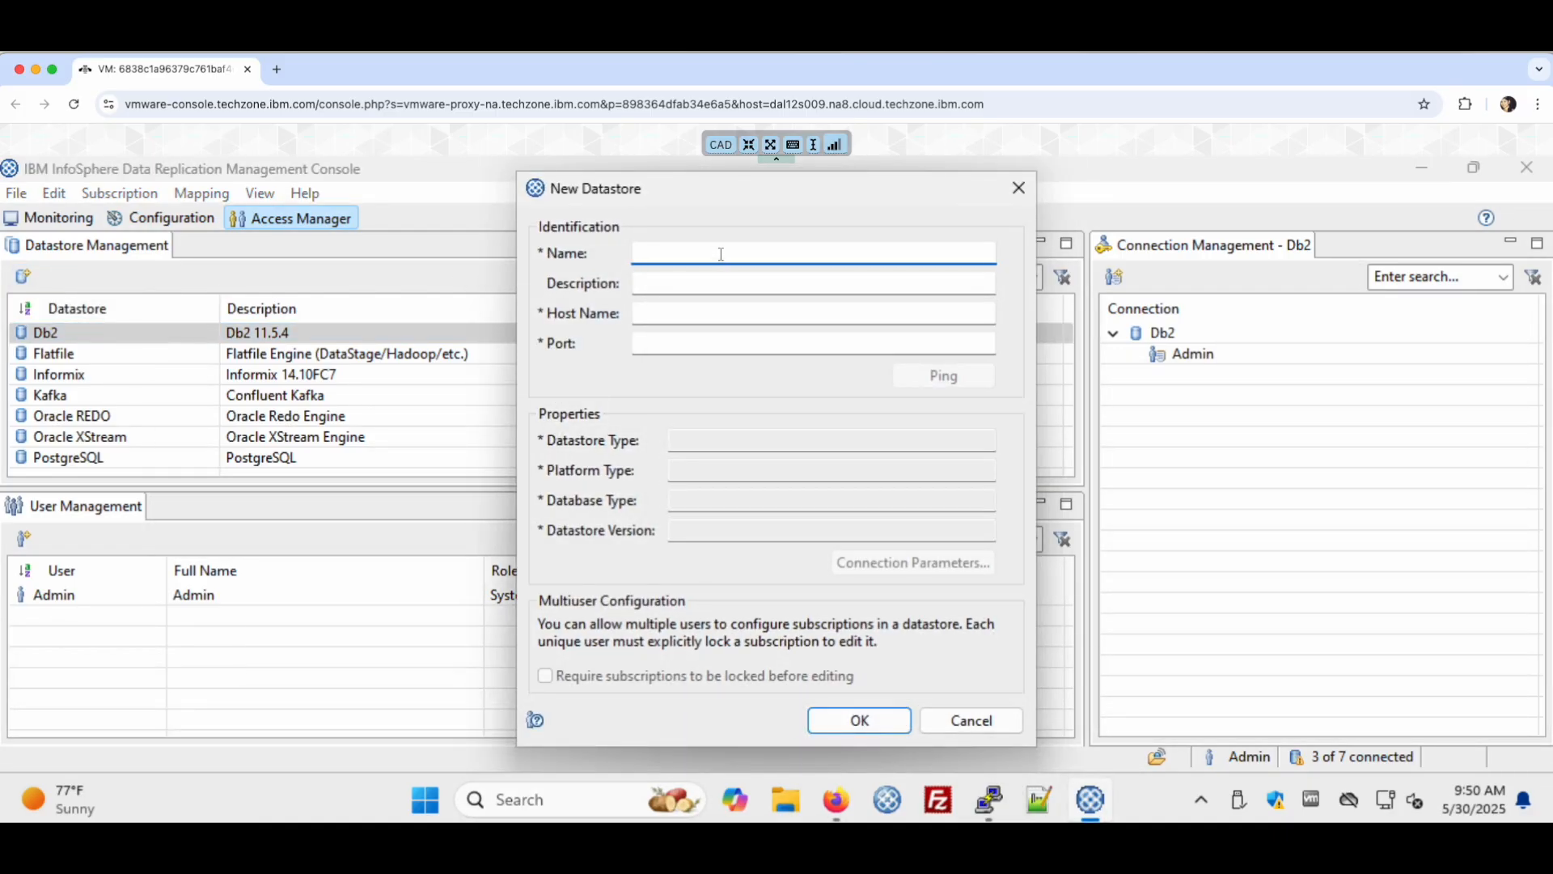
Fill in a new datastore named Db2_demo with host cdc01.de.ibm.com and port 10901, and ping it
{"action": "type", "text": "Db2_demo"}
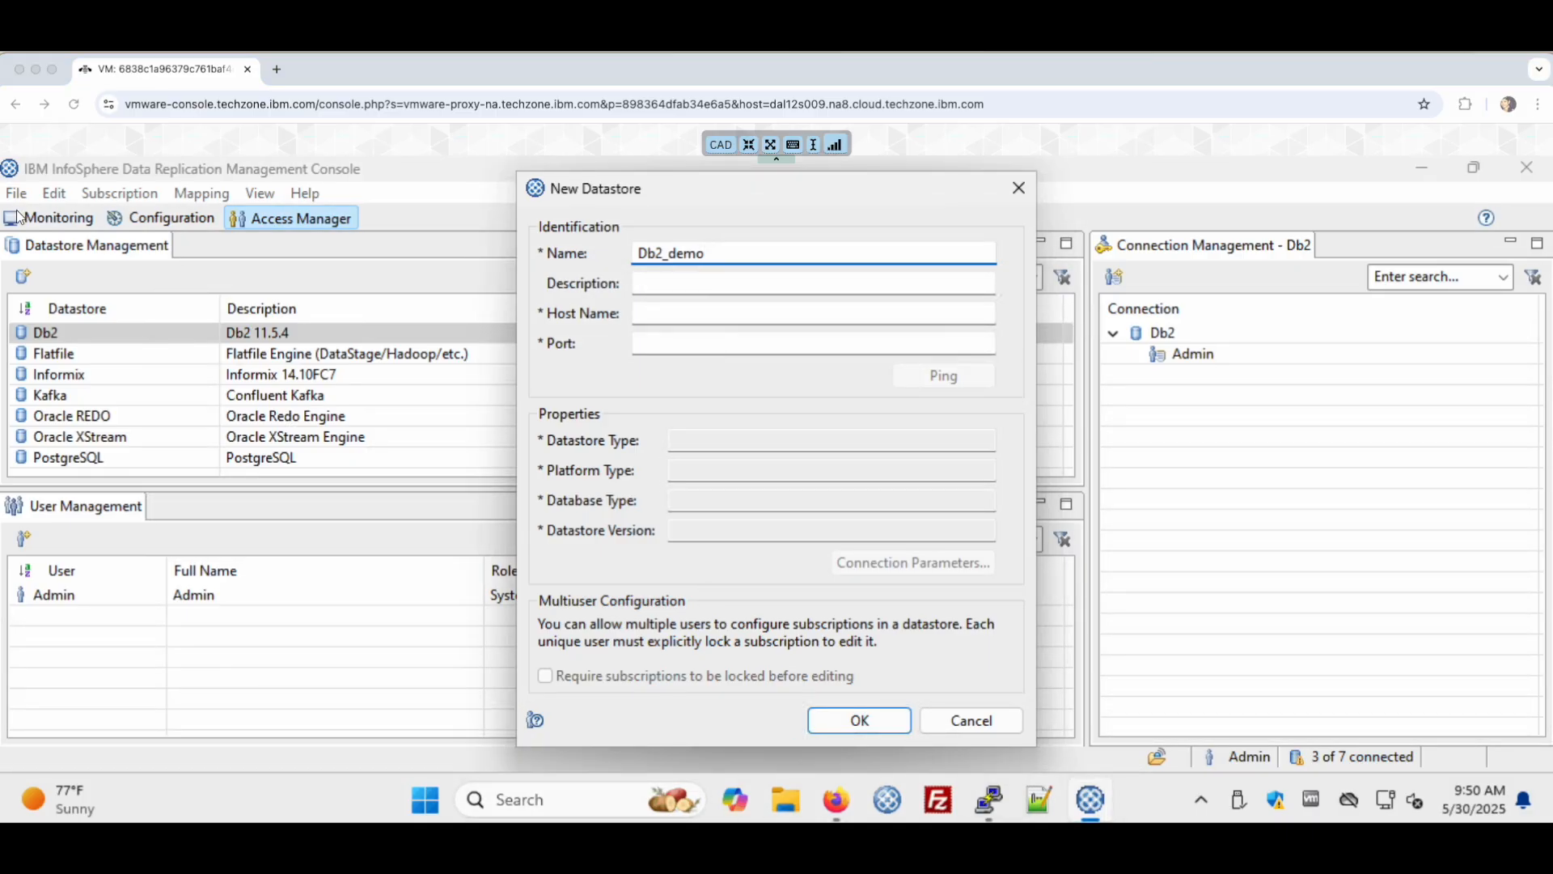
{"action": "left_click", "coordinate": [696, 316]}
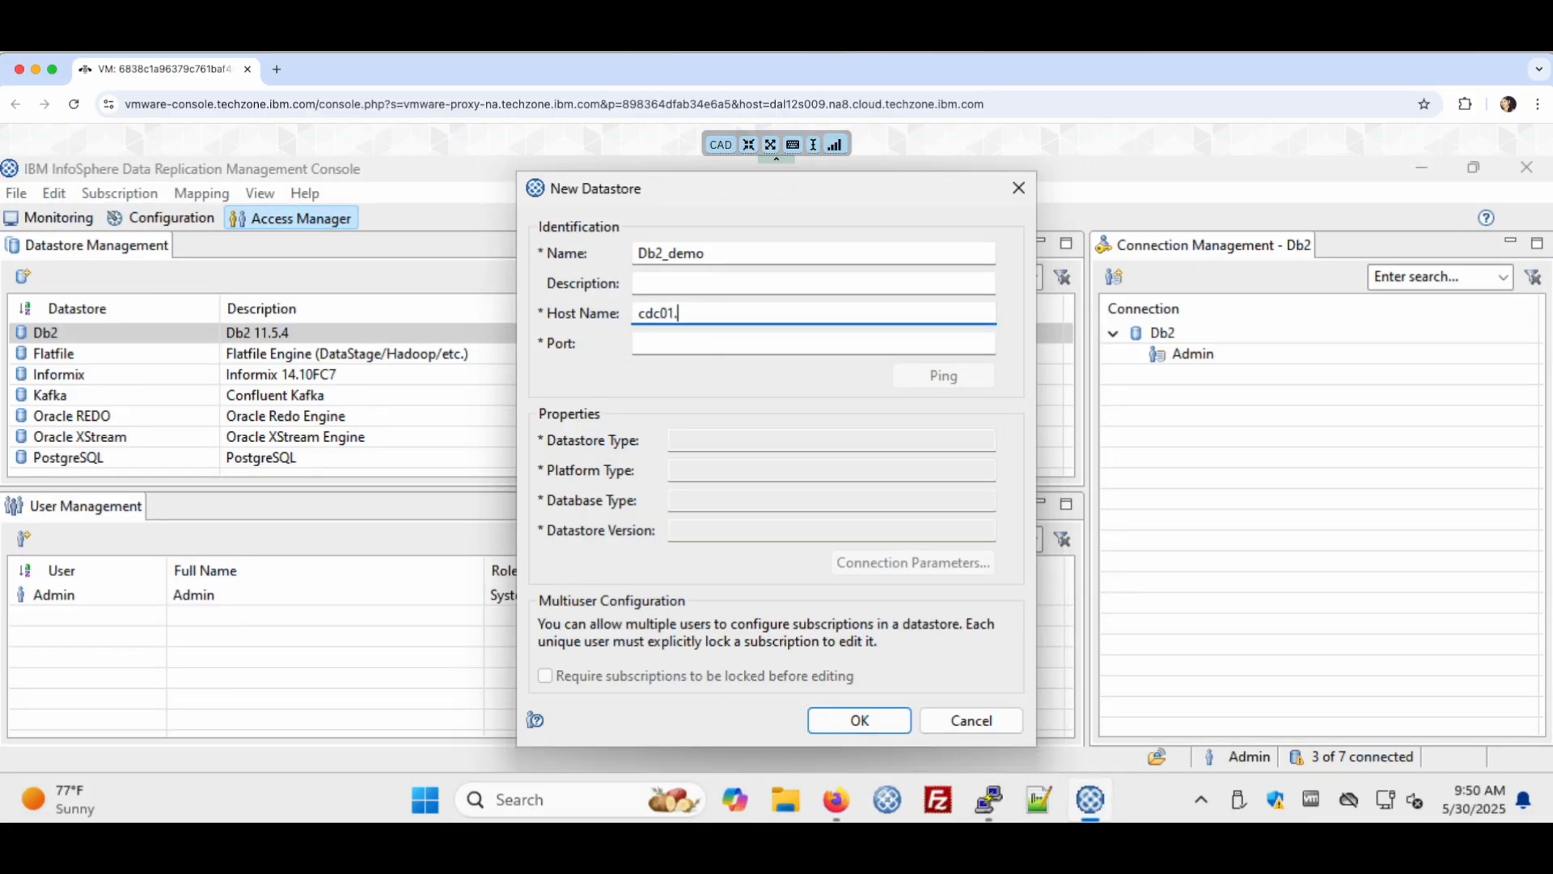
{"action": "type", "text": "cdc01.de.ibm.com"}
{"action": "left_click", "coordinate": [734, 348]}
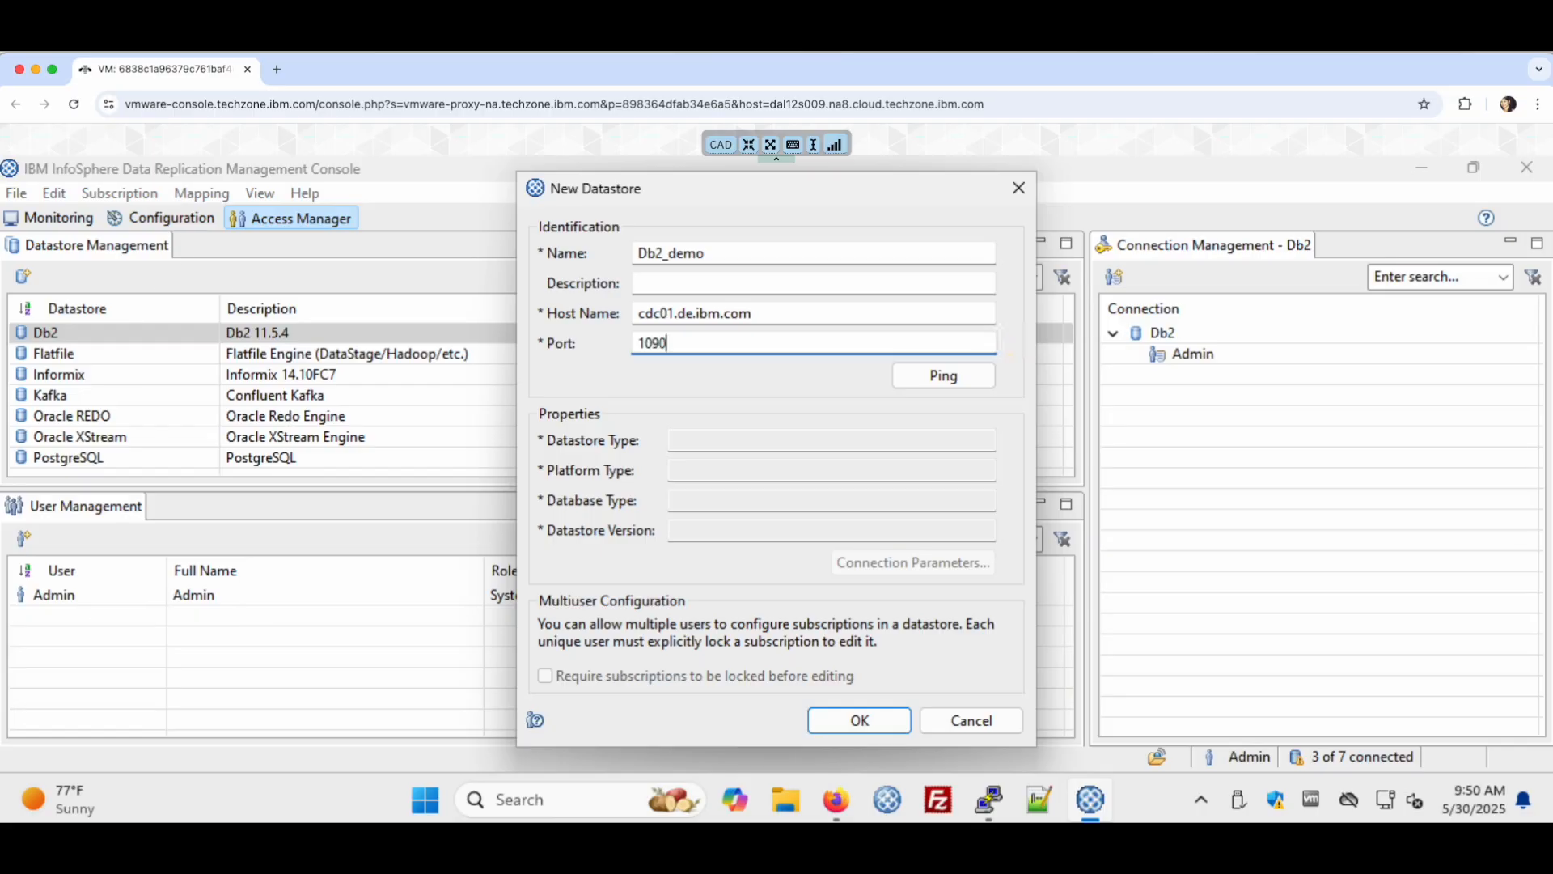
{"action": "type", "text": "10901"}
{"action": "left_click", "coordinate": [986, 383]}
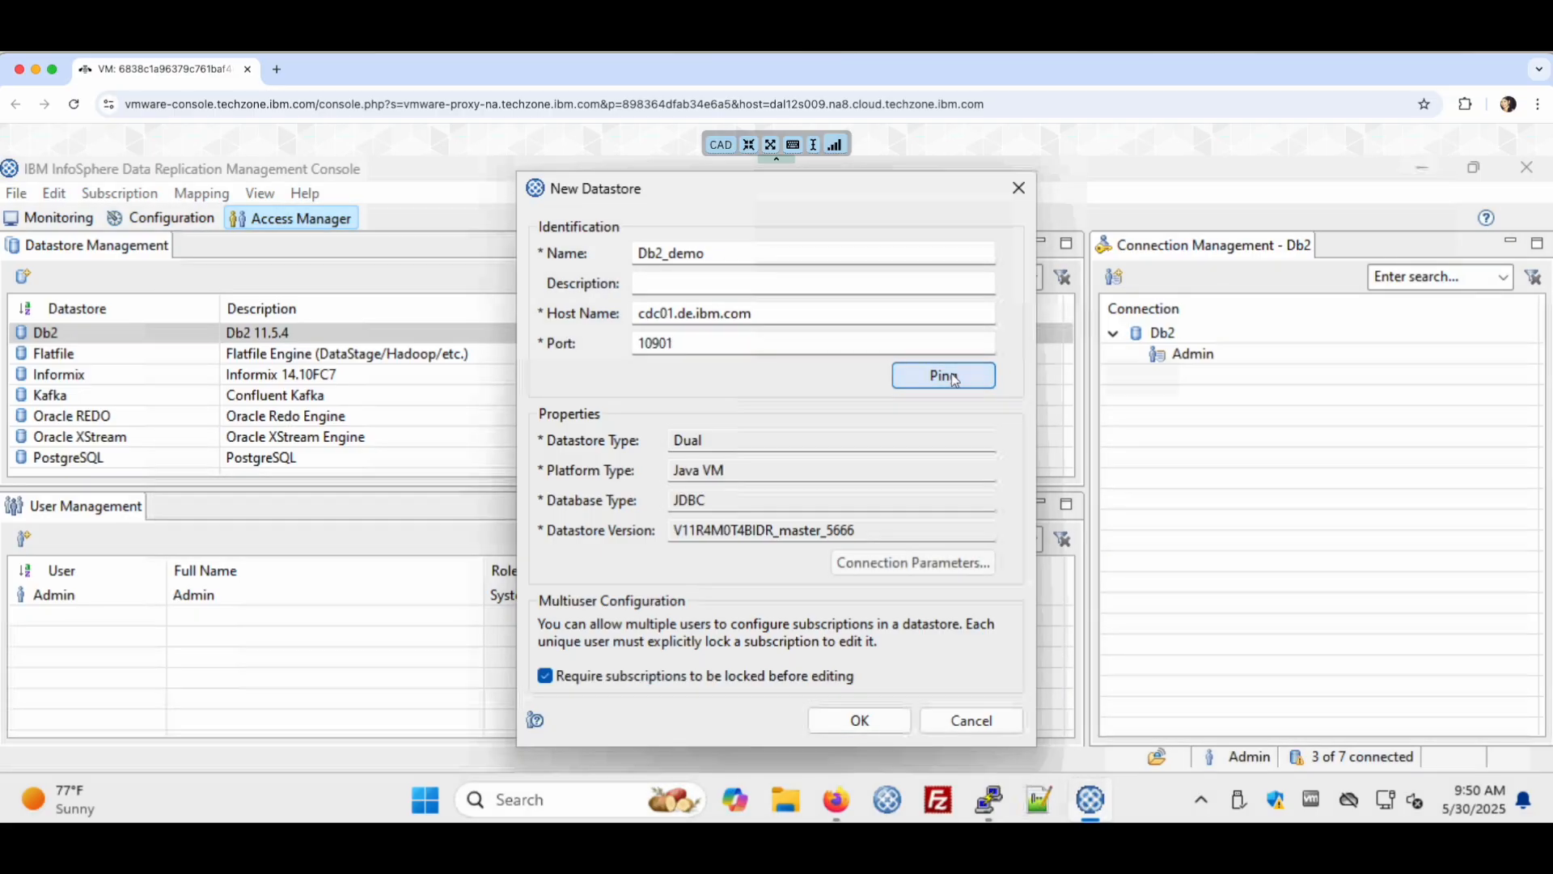
Look at the new datastore's default connection parameters and cancel the datastore definition
{"action": "left_click", "coordinate": [920, 561]}
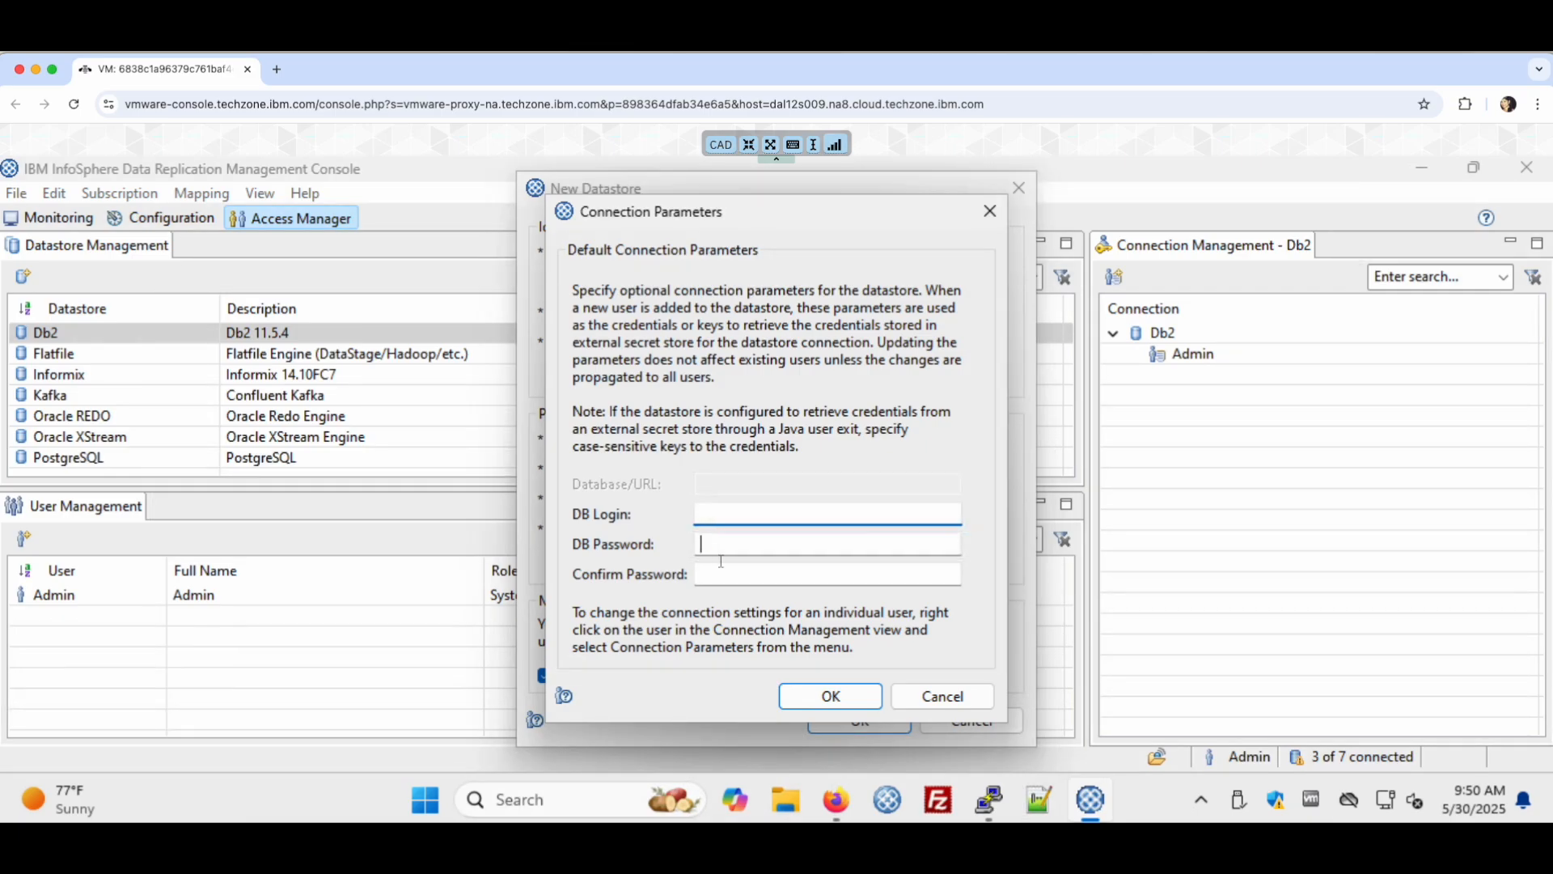
{"action": "key", "text": "Tab"}
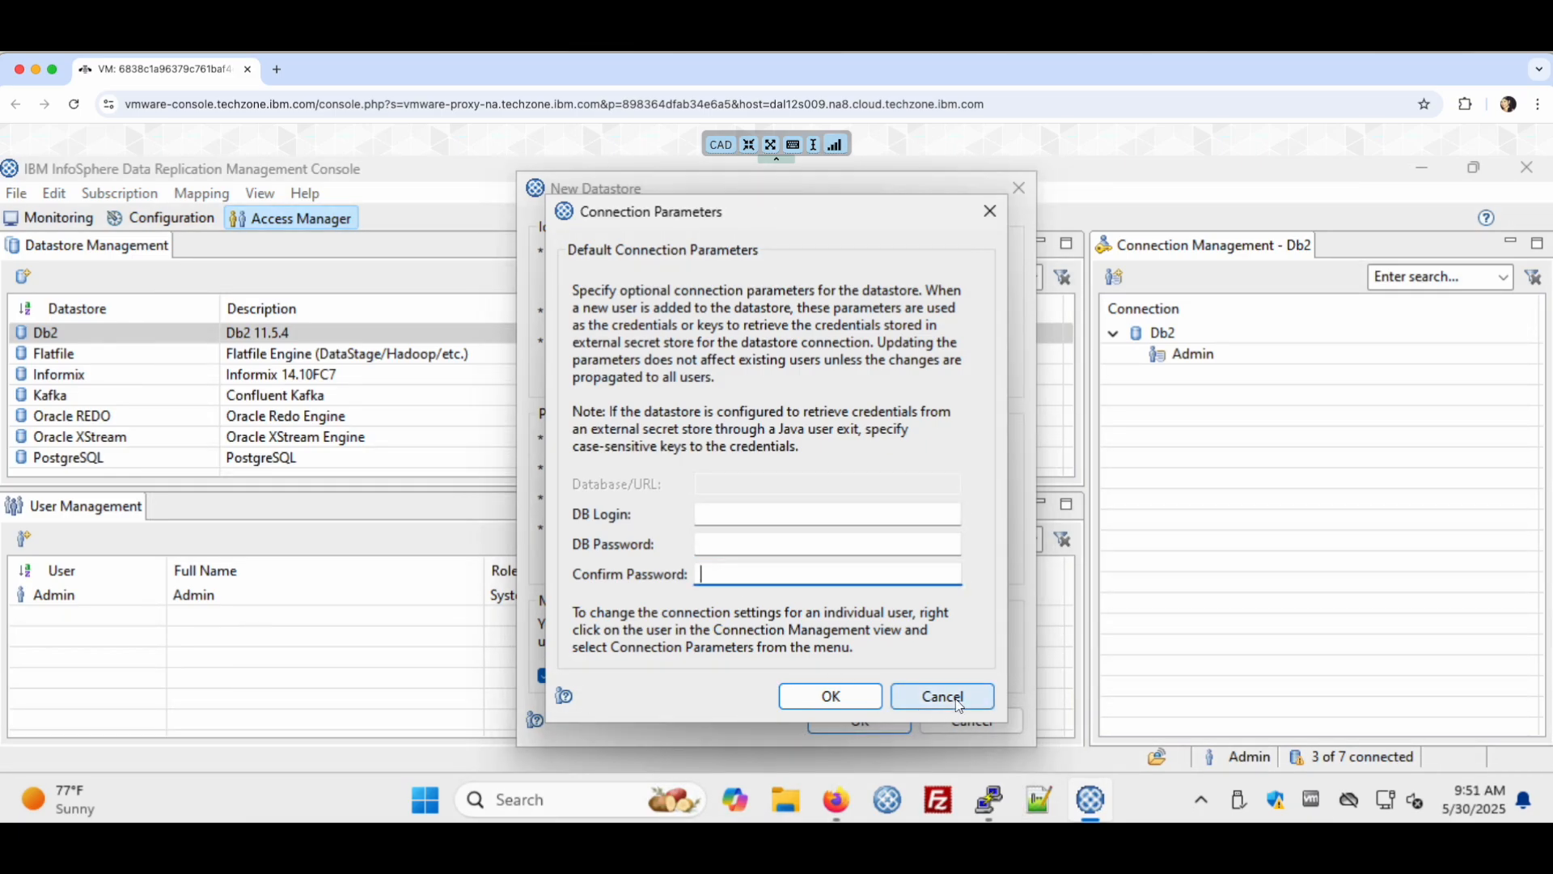
{"action": "left_click", "coordinate": [957, 697]}
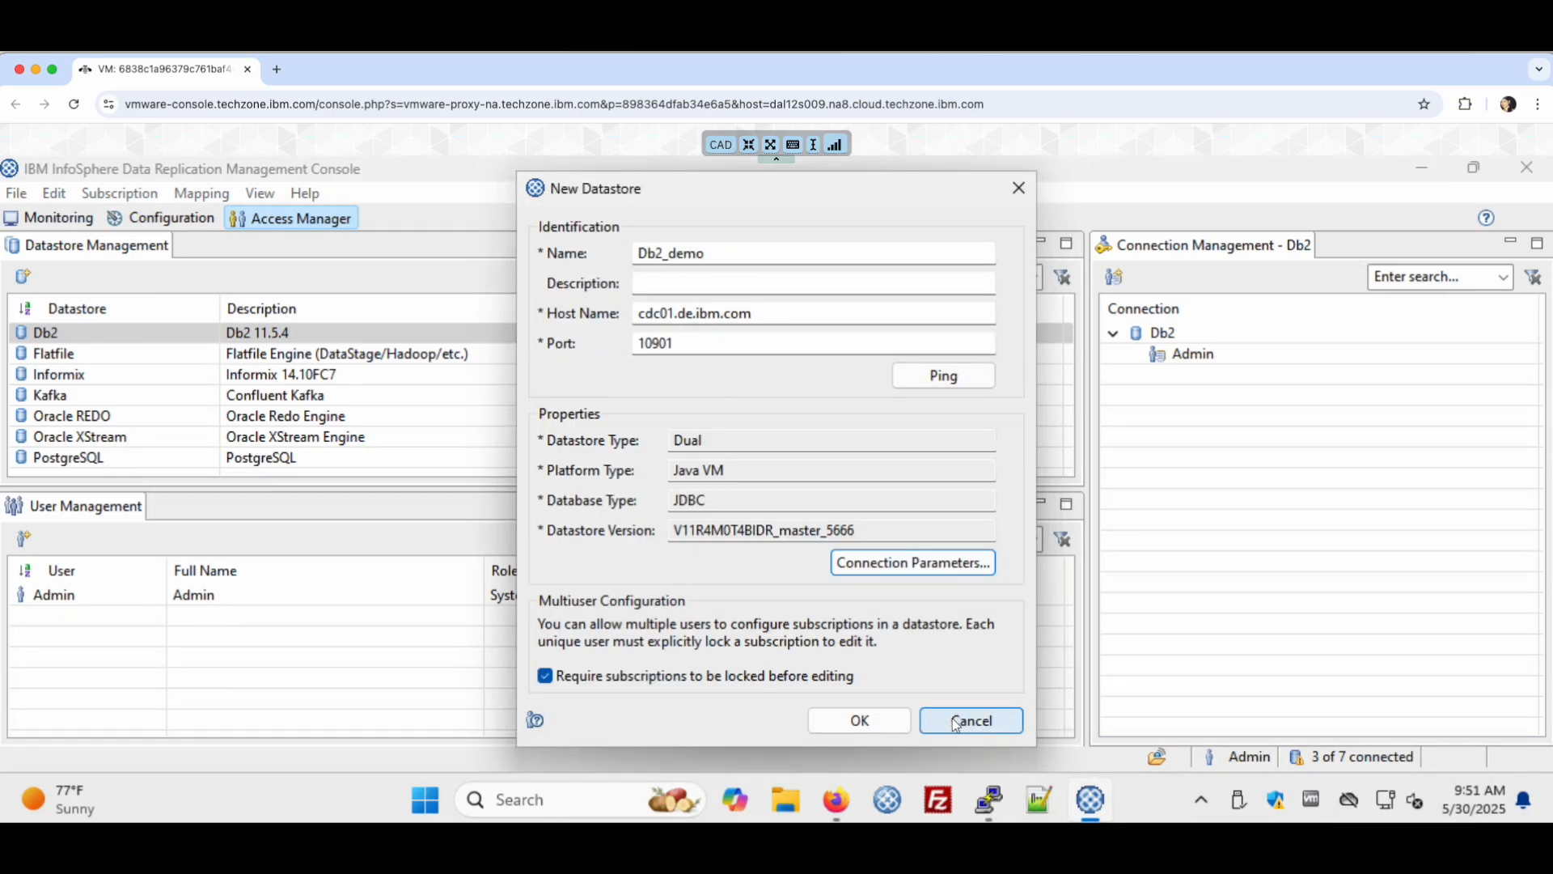
{"action": "left_click", "coordinate": [956, 721]}
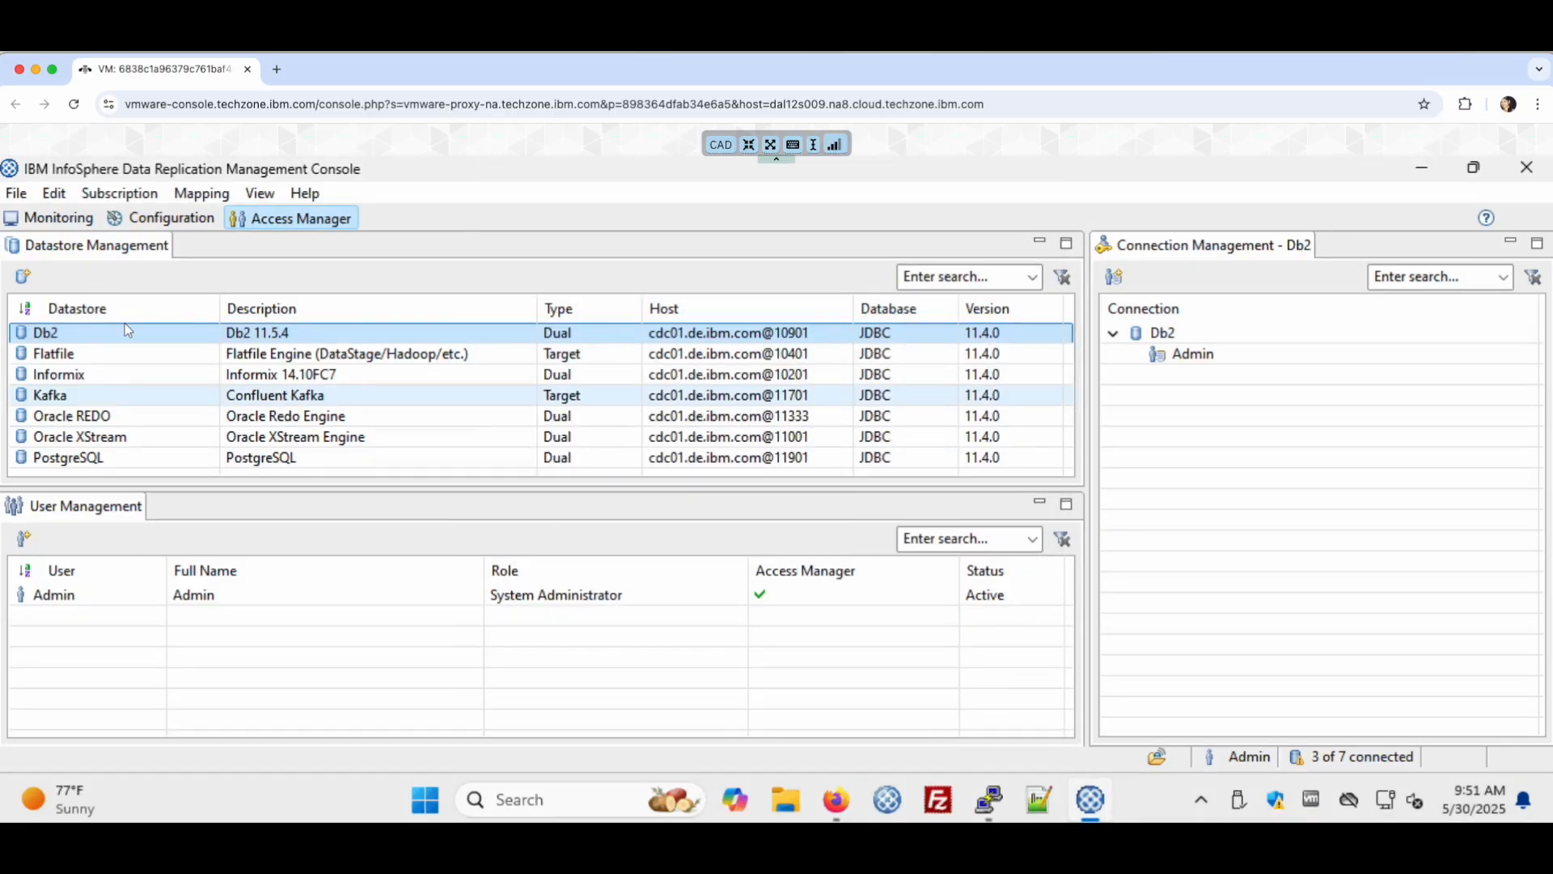
Check which users can be assigned to the Kafka datastore
{"action": "left_click", "coordinate": [67, 400]}
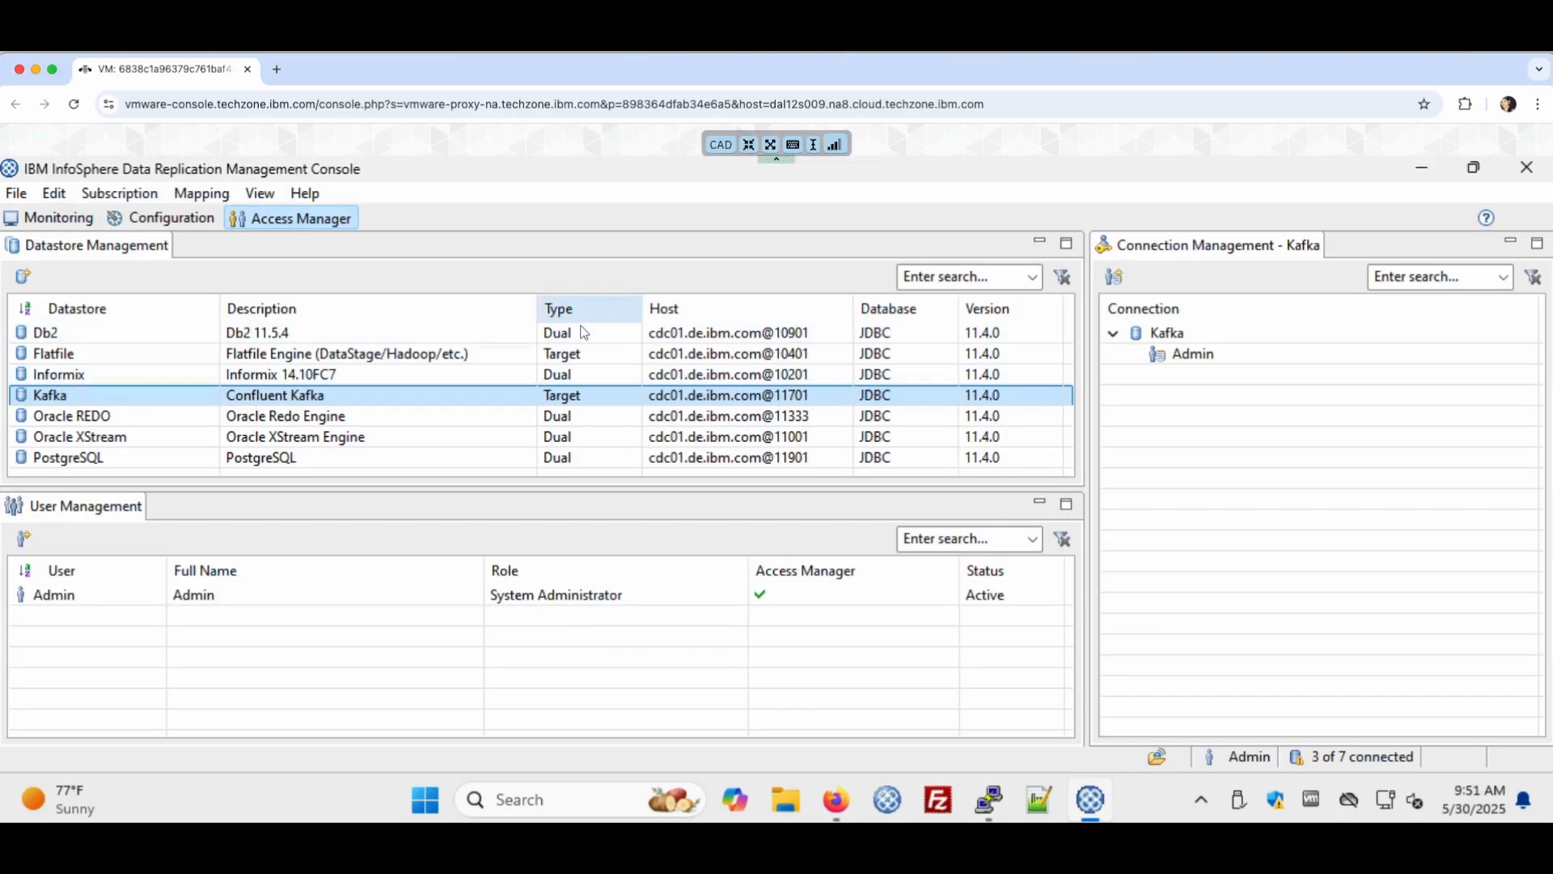
{"action": "right_click", "coordinate": [1166, 334]}
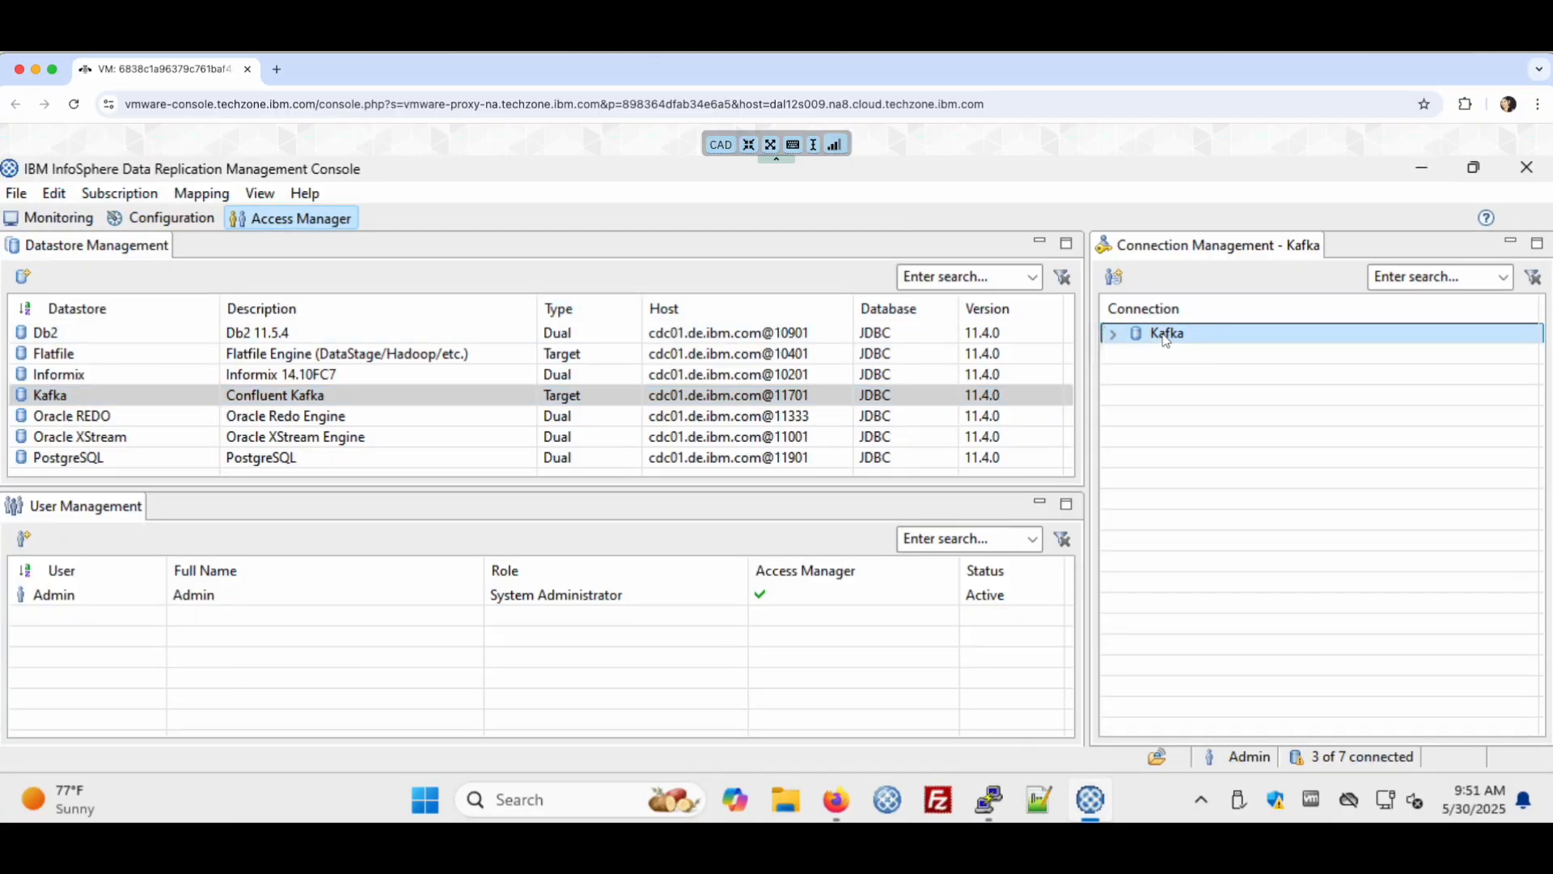
{"action": "left_click", "coordinate": [1229, 352]}
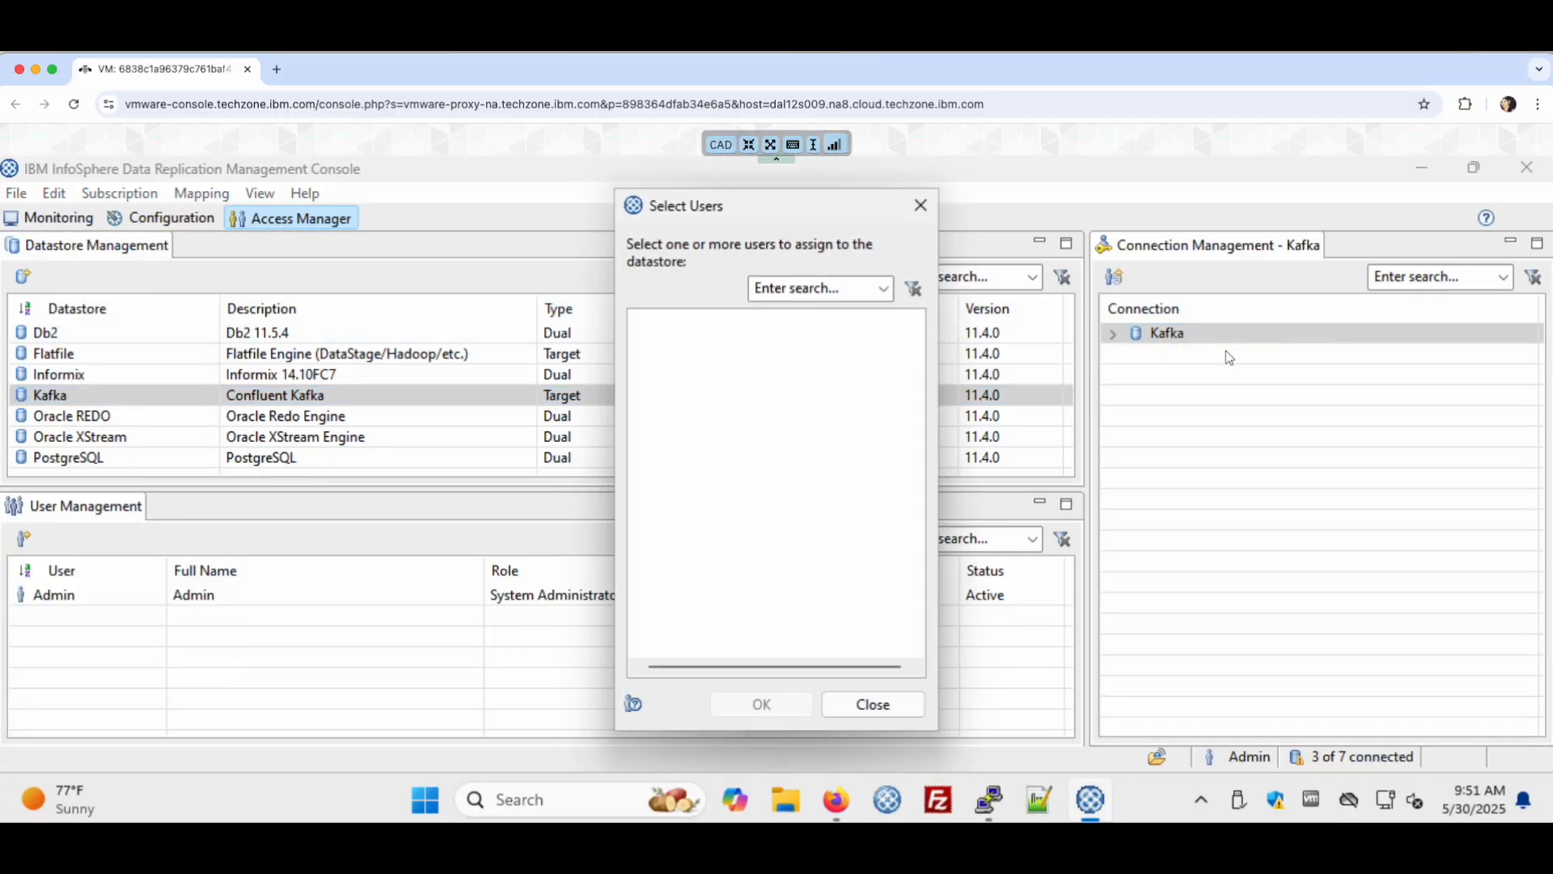
{"action": "left_click", "coordinate": [872, 704]}
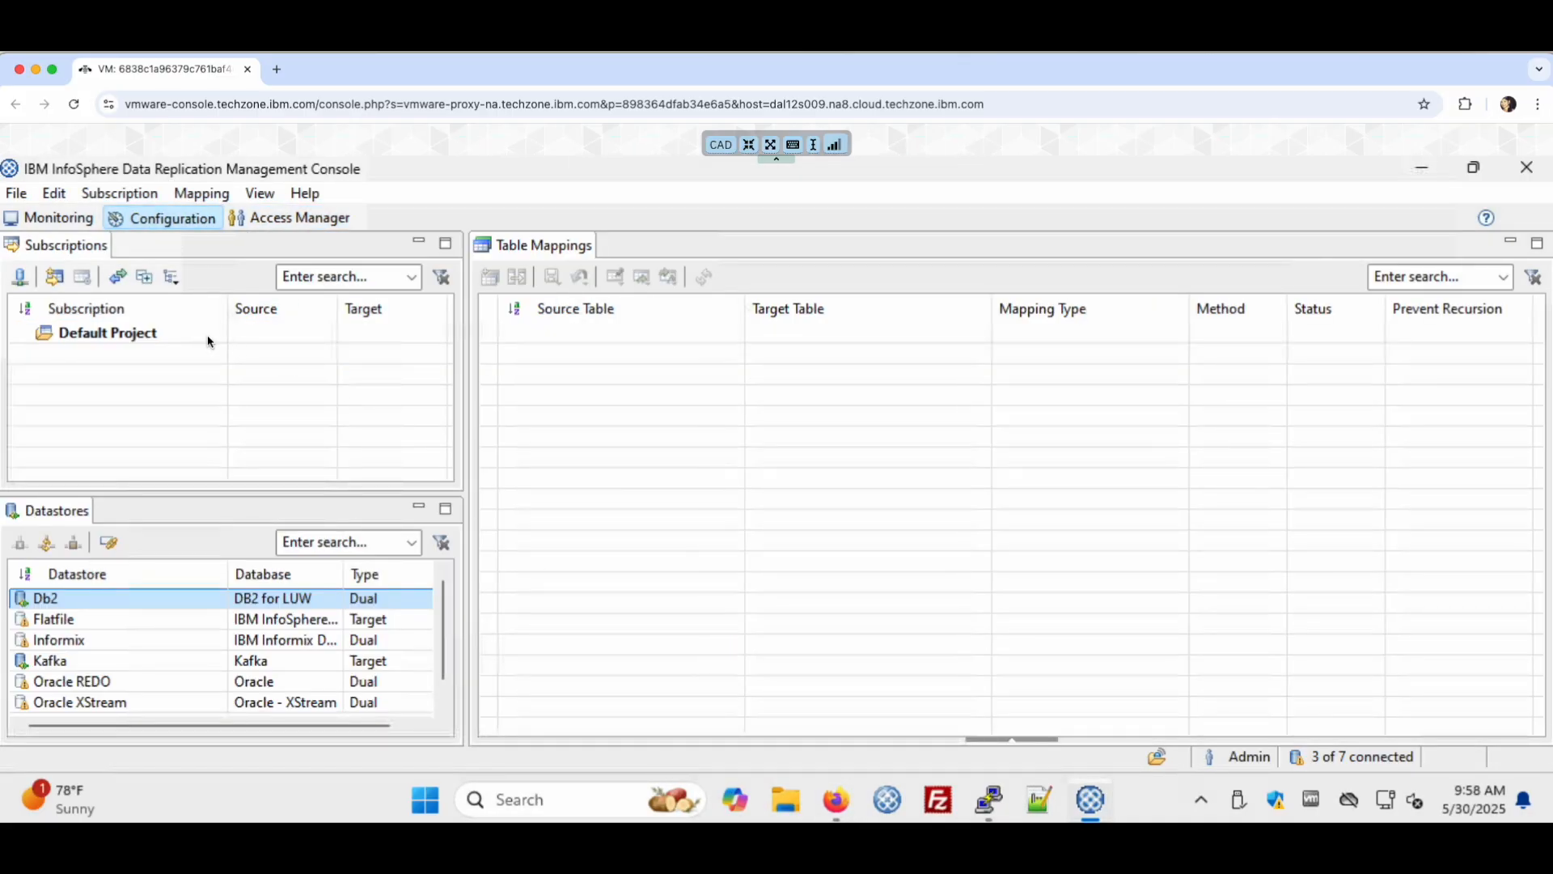
Check the connection status of all datastores and the actions available for the Db2 datastore
{"action": "left_click", "coordinate": [25, 280]}
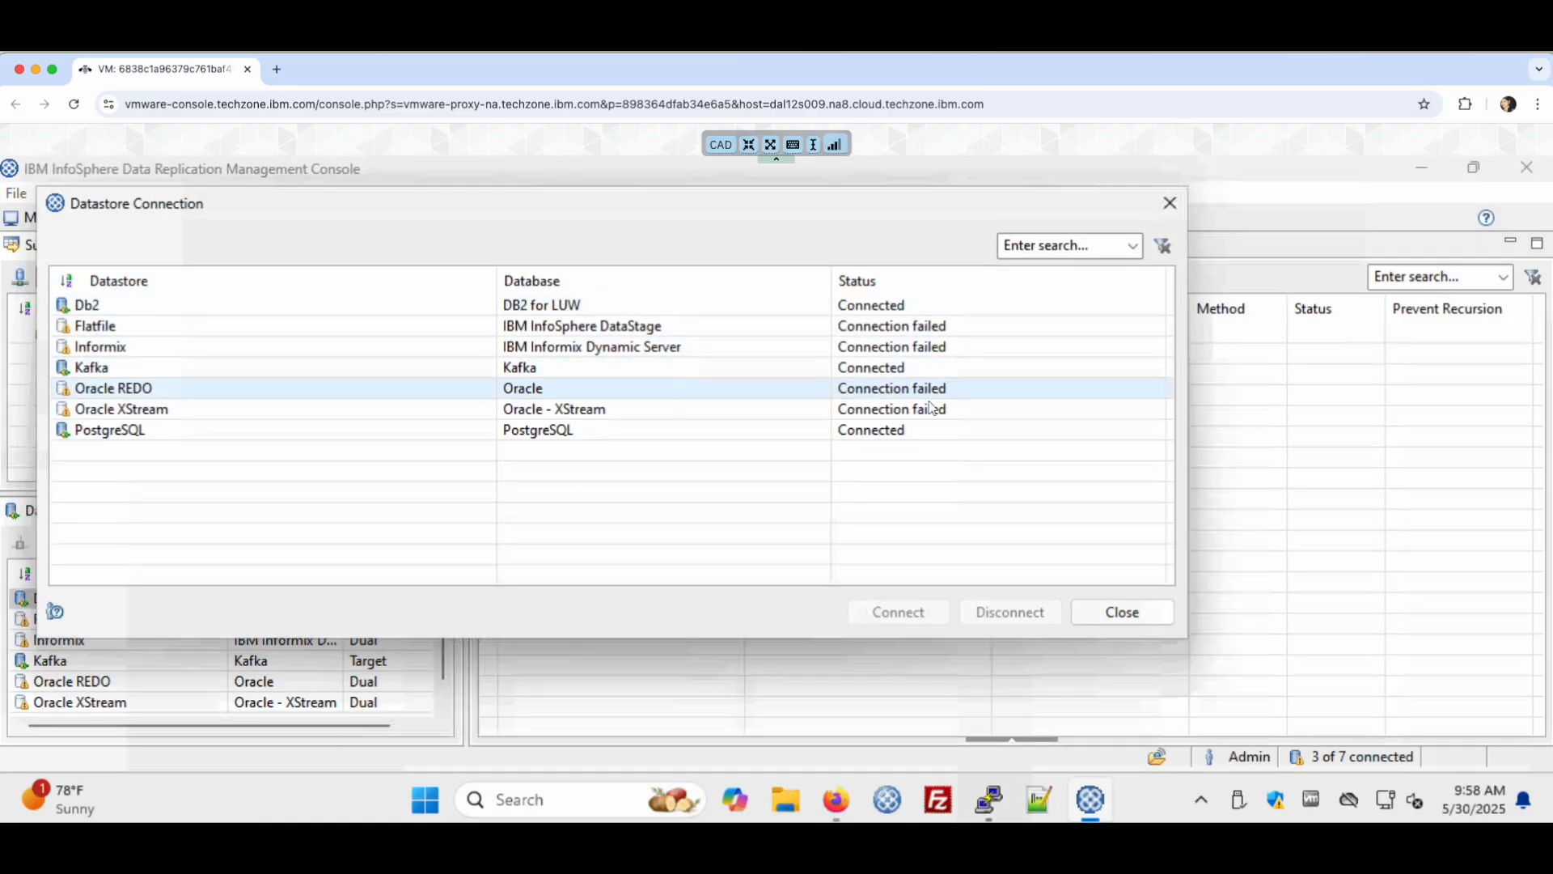
{"action": "left_click", "coordinate": [1115, 613]}
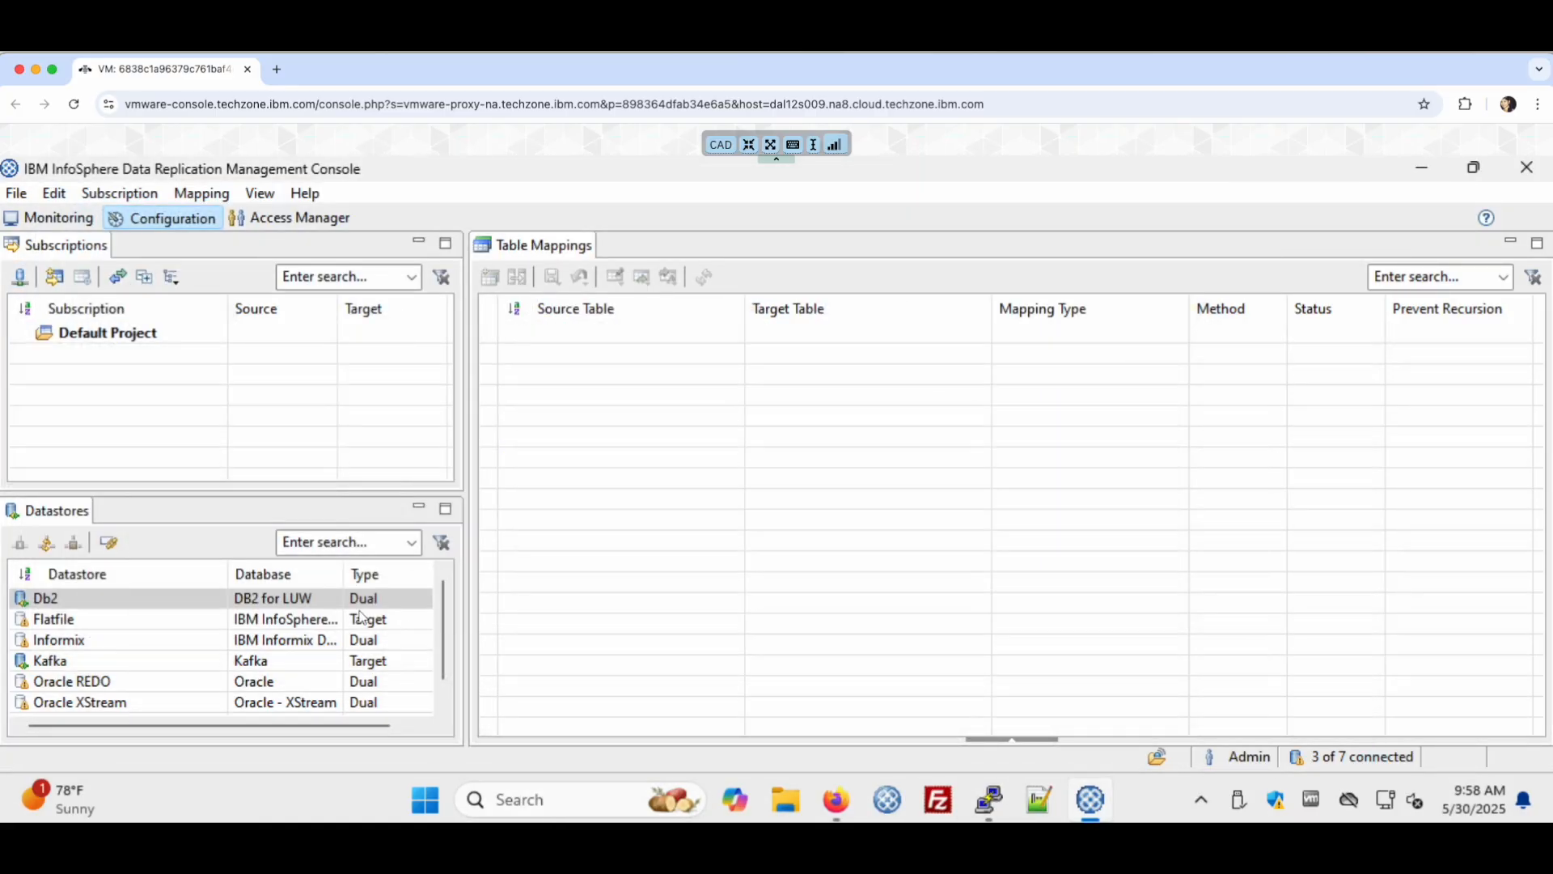
{"action": "left_click", "coordinate": [177, 599]}
{"action": "right_click", "coordinate": [177, 597]}
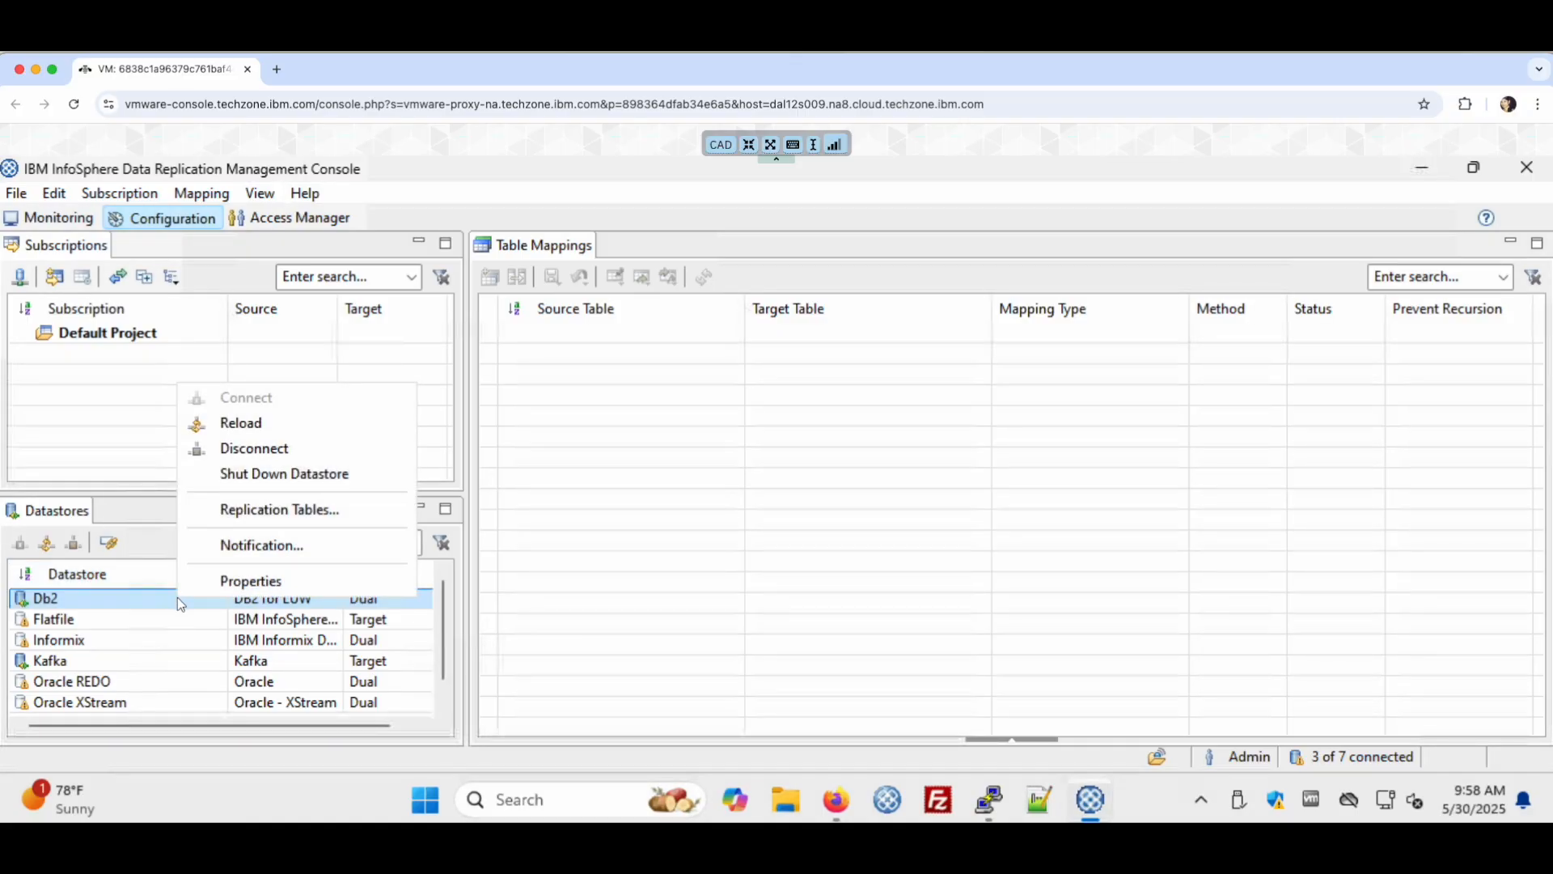
{"action": "left_click", "coordinate": [138, 511]}
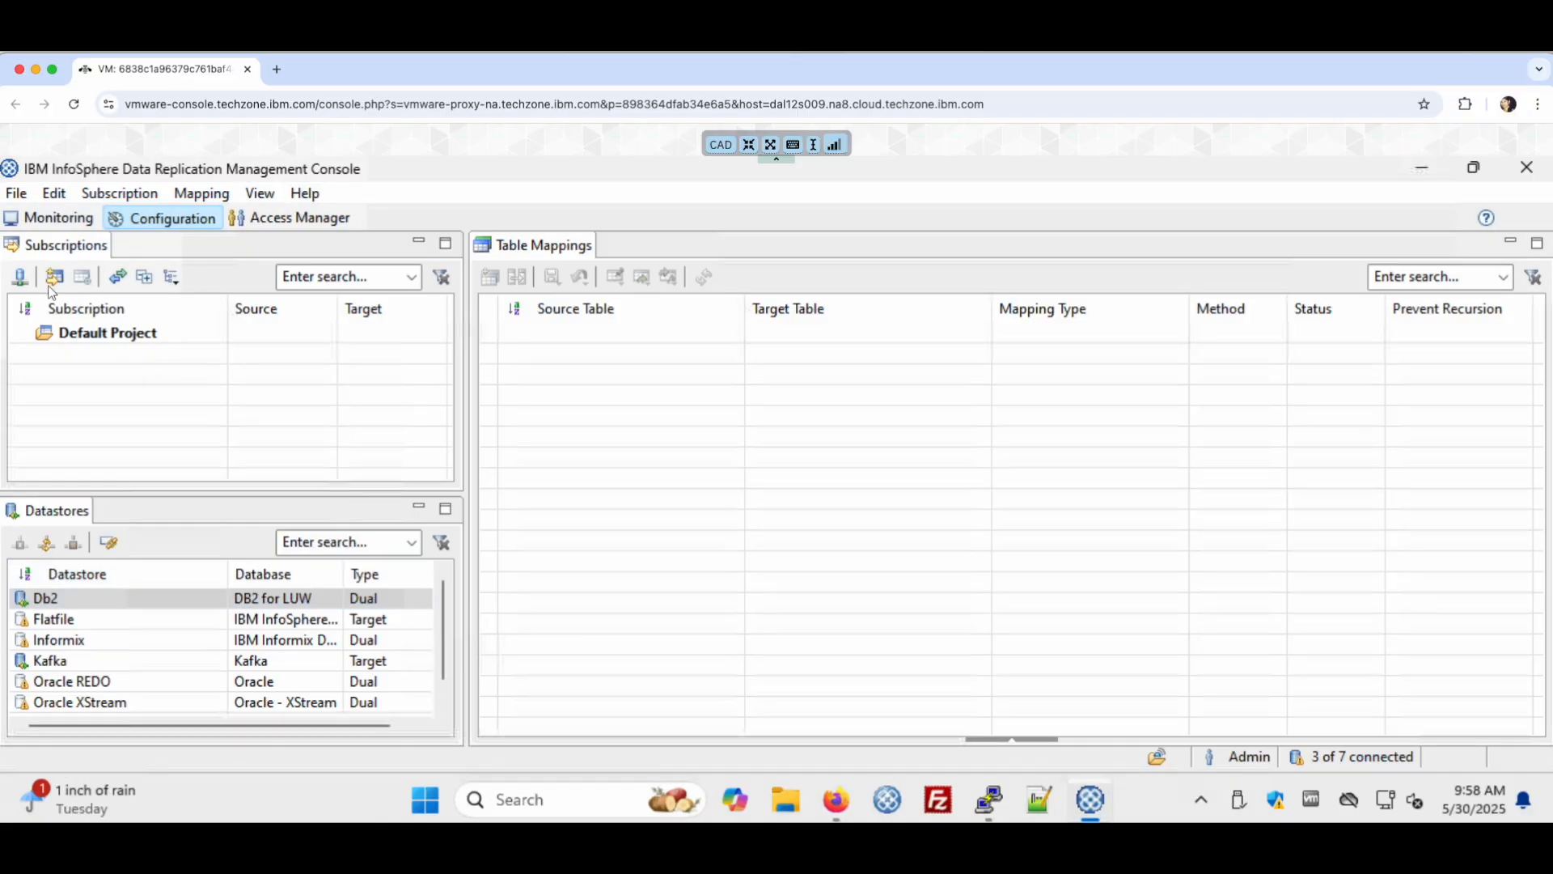
Create a subscription named demo_1 in the Default Project with Db2 as source and Kafka as target
{"action": "right_click", "coordinate": [76, 358]}
{"action": "left_click", "coordinate": [174, 364]}
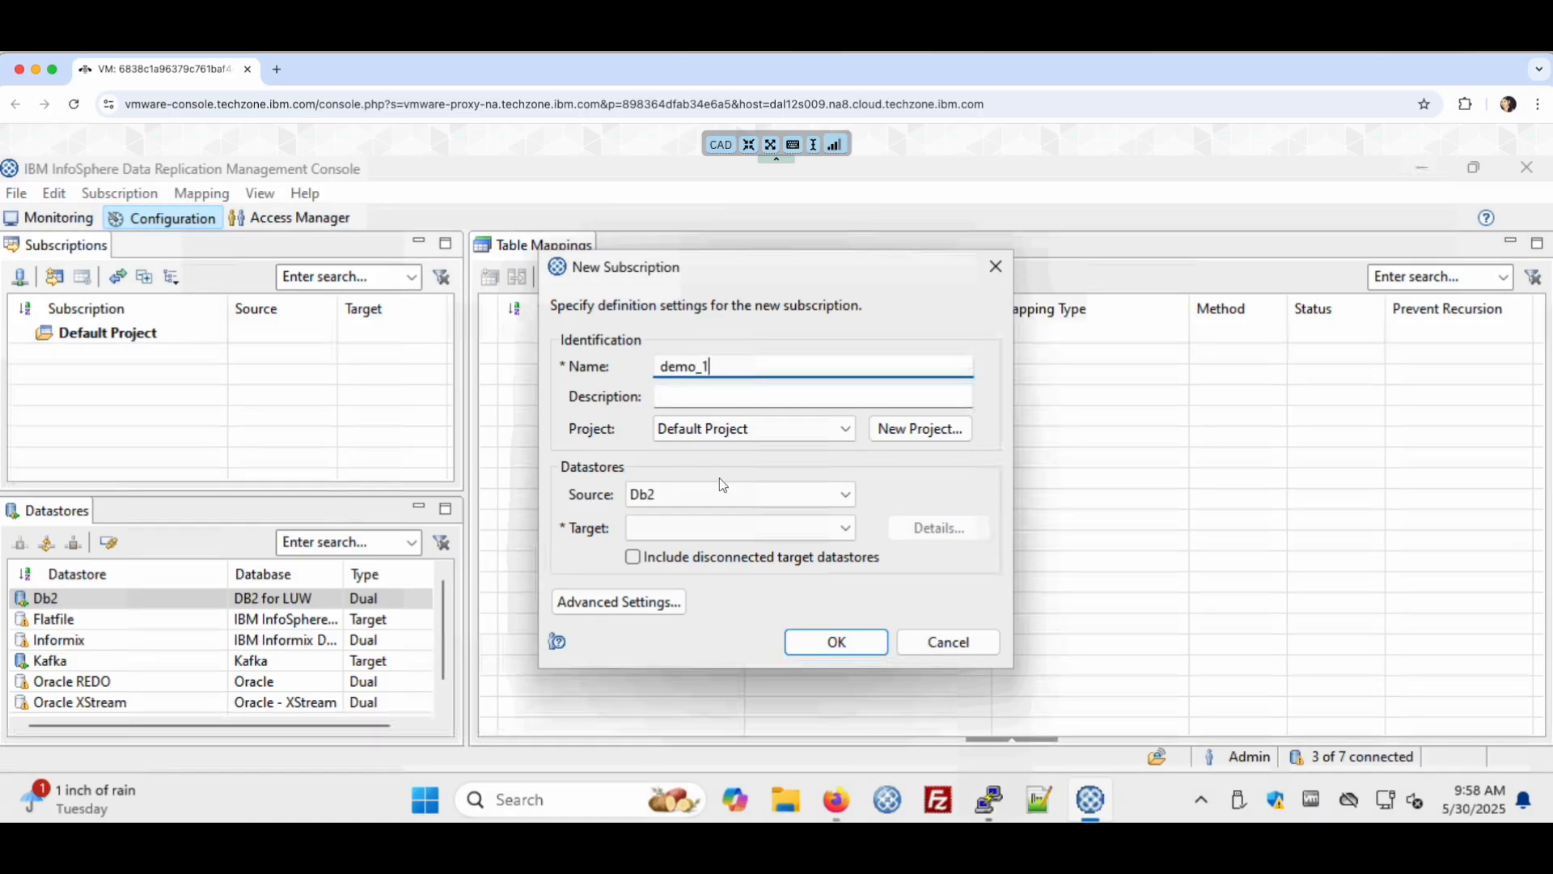
{"action": "left_click", "coordinate": [730, 529]}
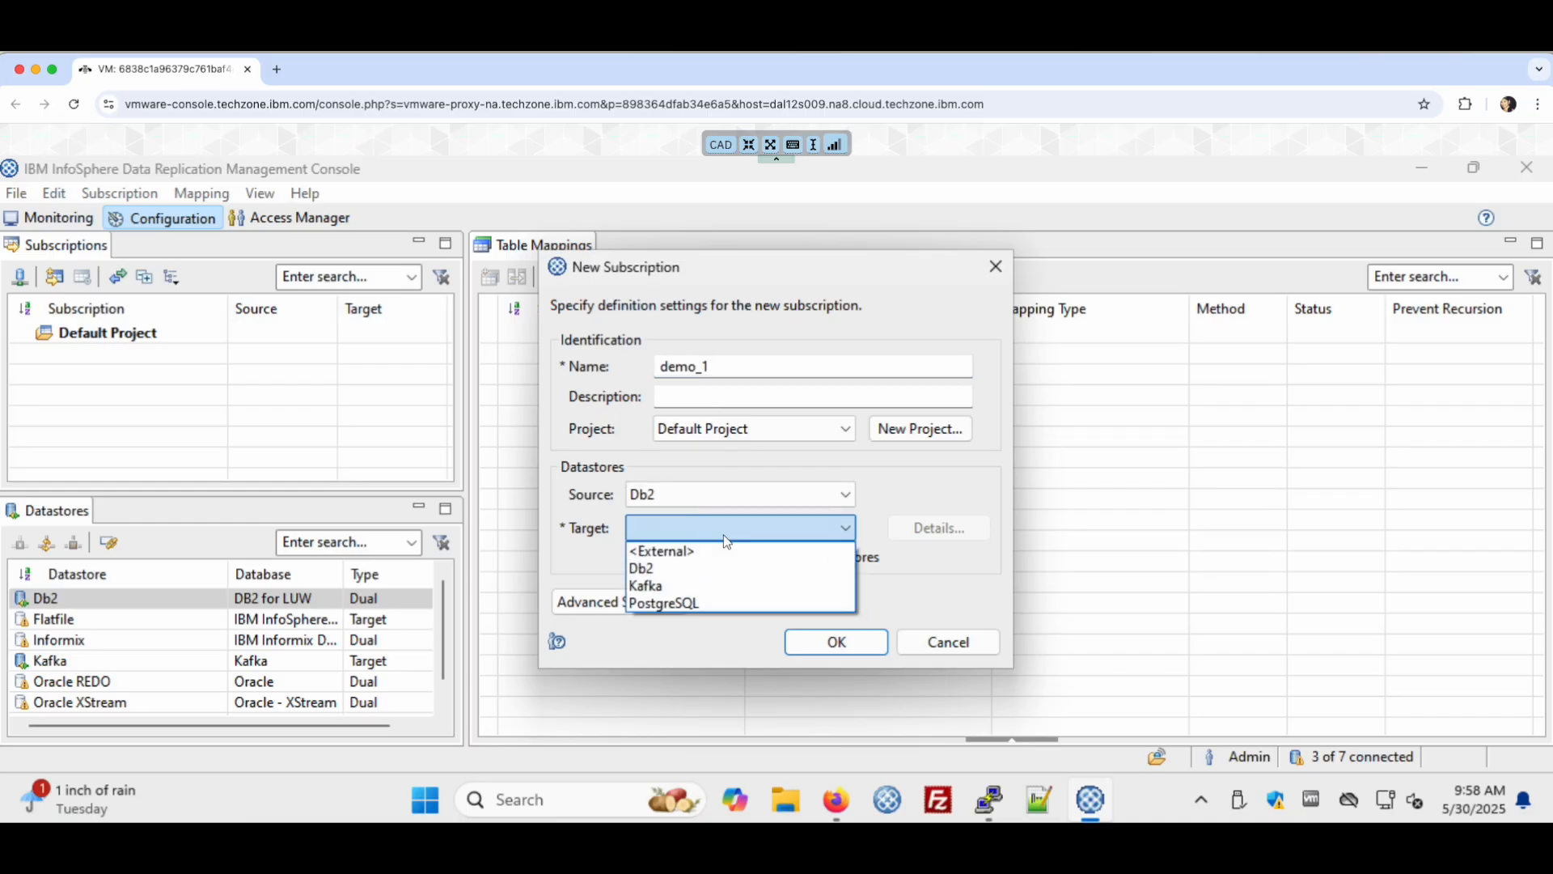
{"action": "left_click", "coordinate": [686, 587]}
{"action": "left_click", "coordinate": [848, 642]}
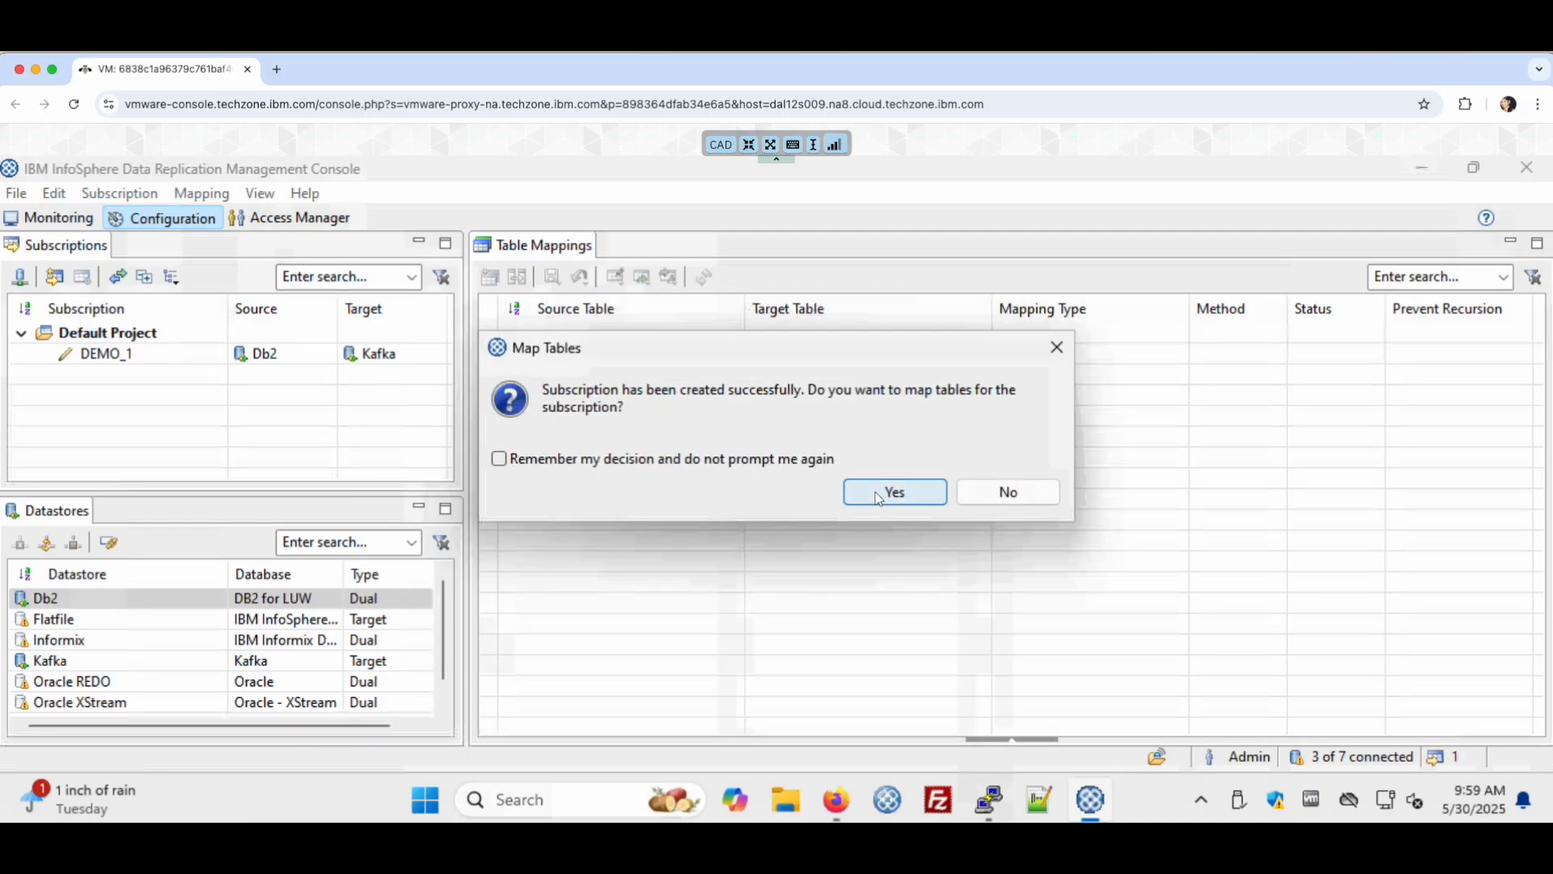
Start mapping tables for the subscription with Multiple Kafka Mappings and choose the CUSTOMER table of the CDC schema for replication
{"action": "left_click", "coordinate": [894, 492]}
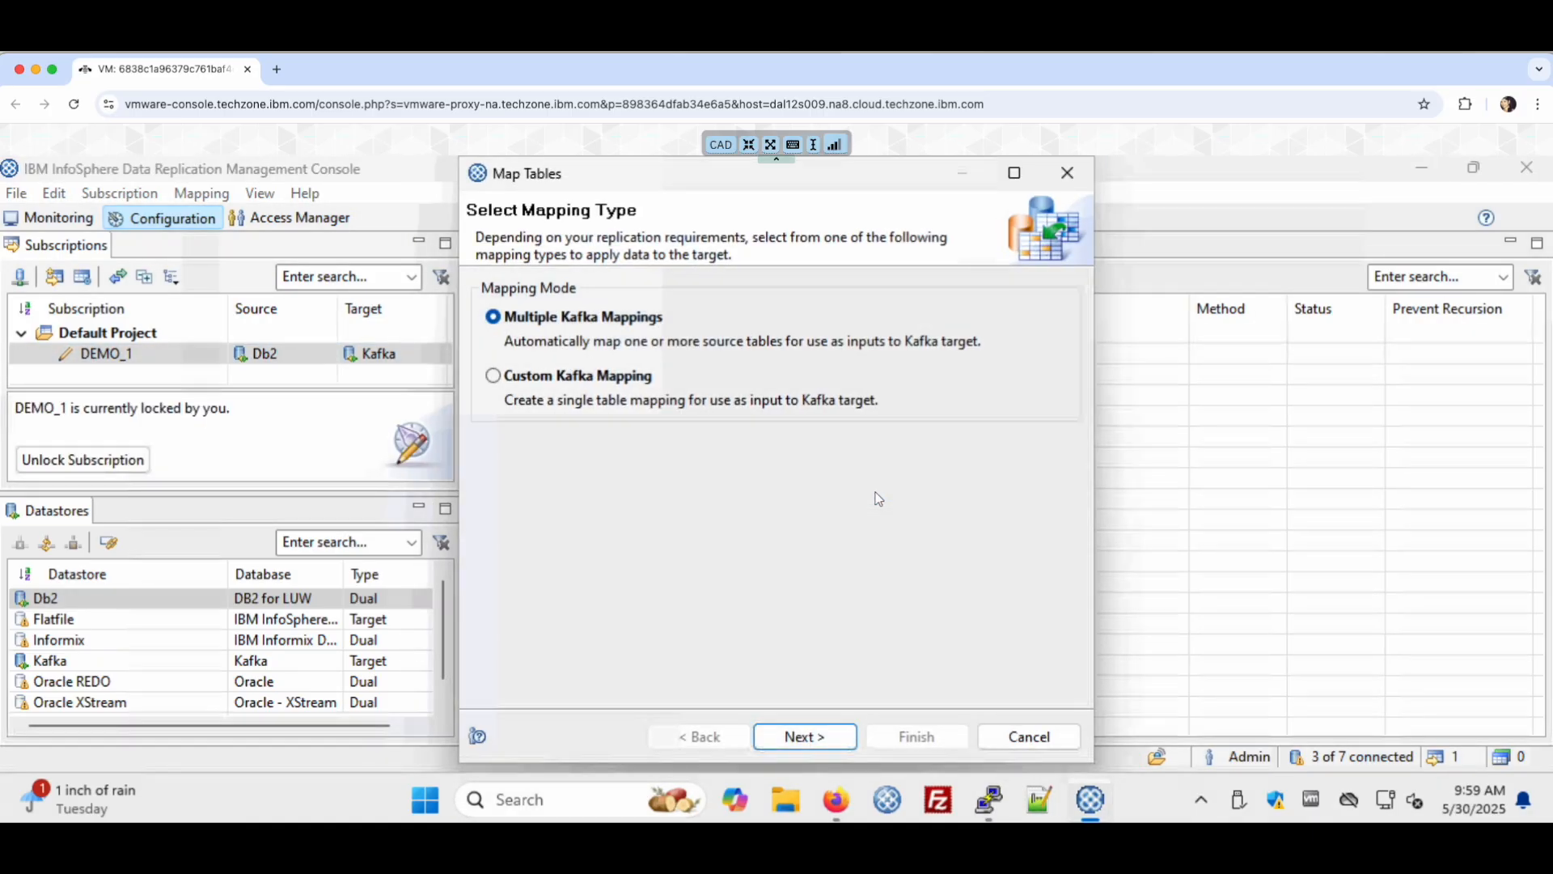
{"action": "left_click", "coordinate": [814, 737]}
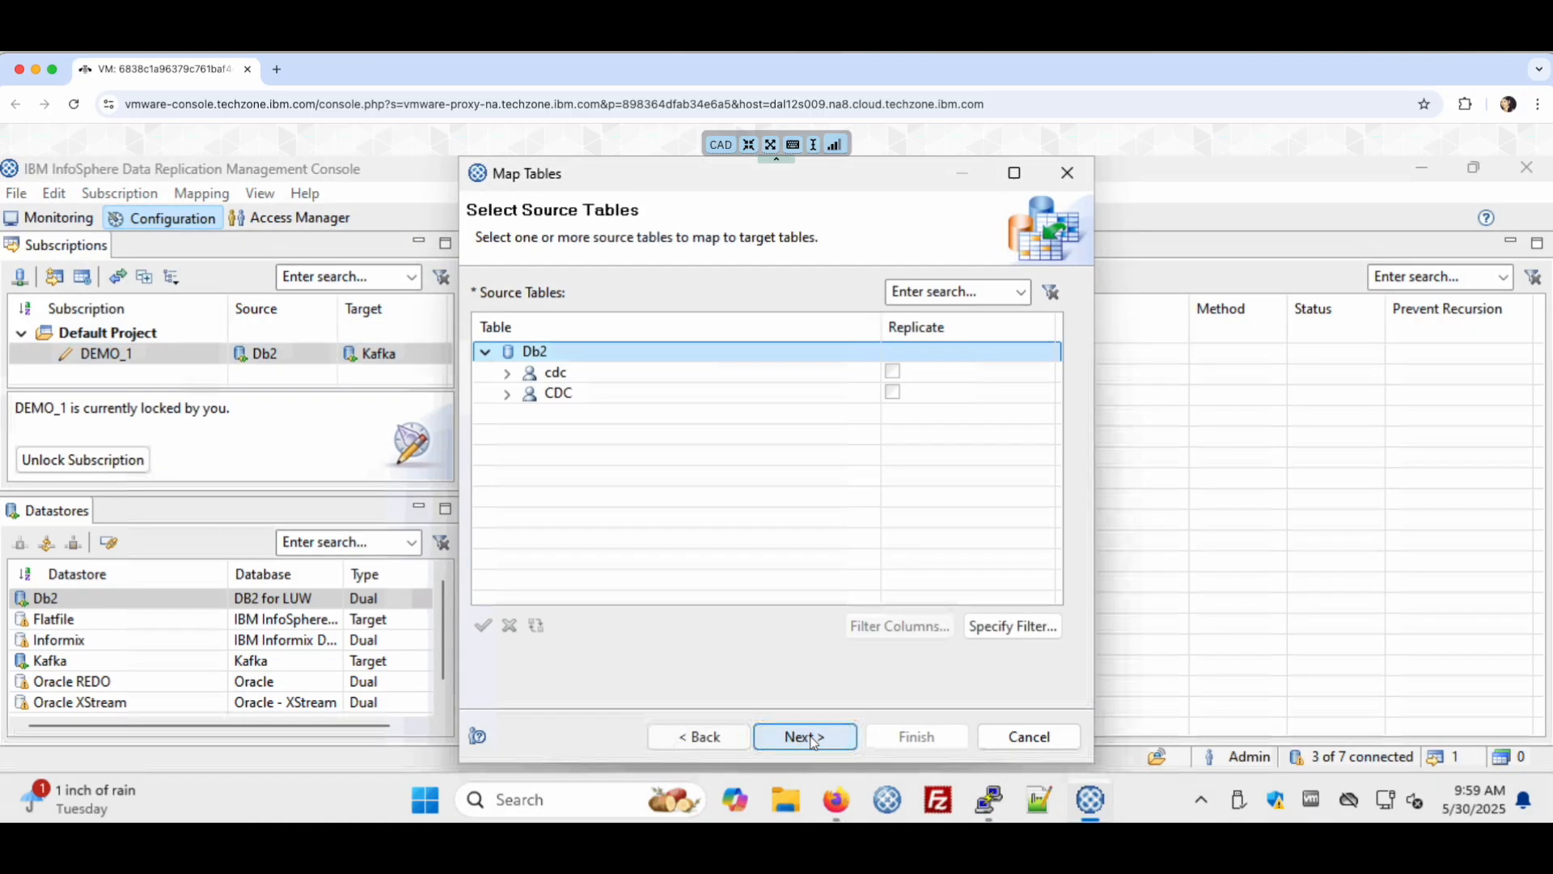
{"action": "left_click", "coordinate": [508, 394]}
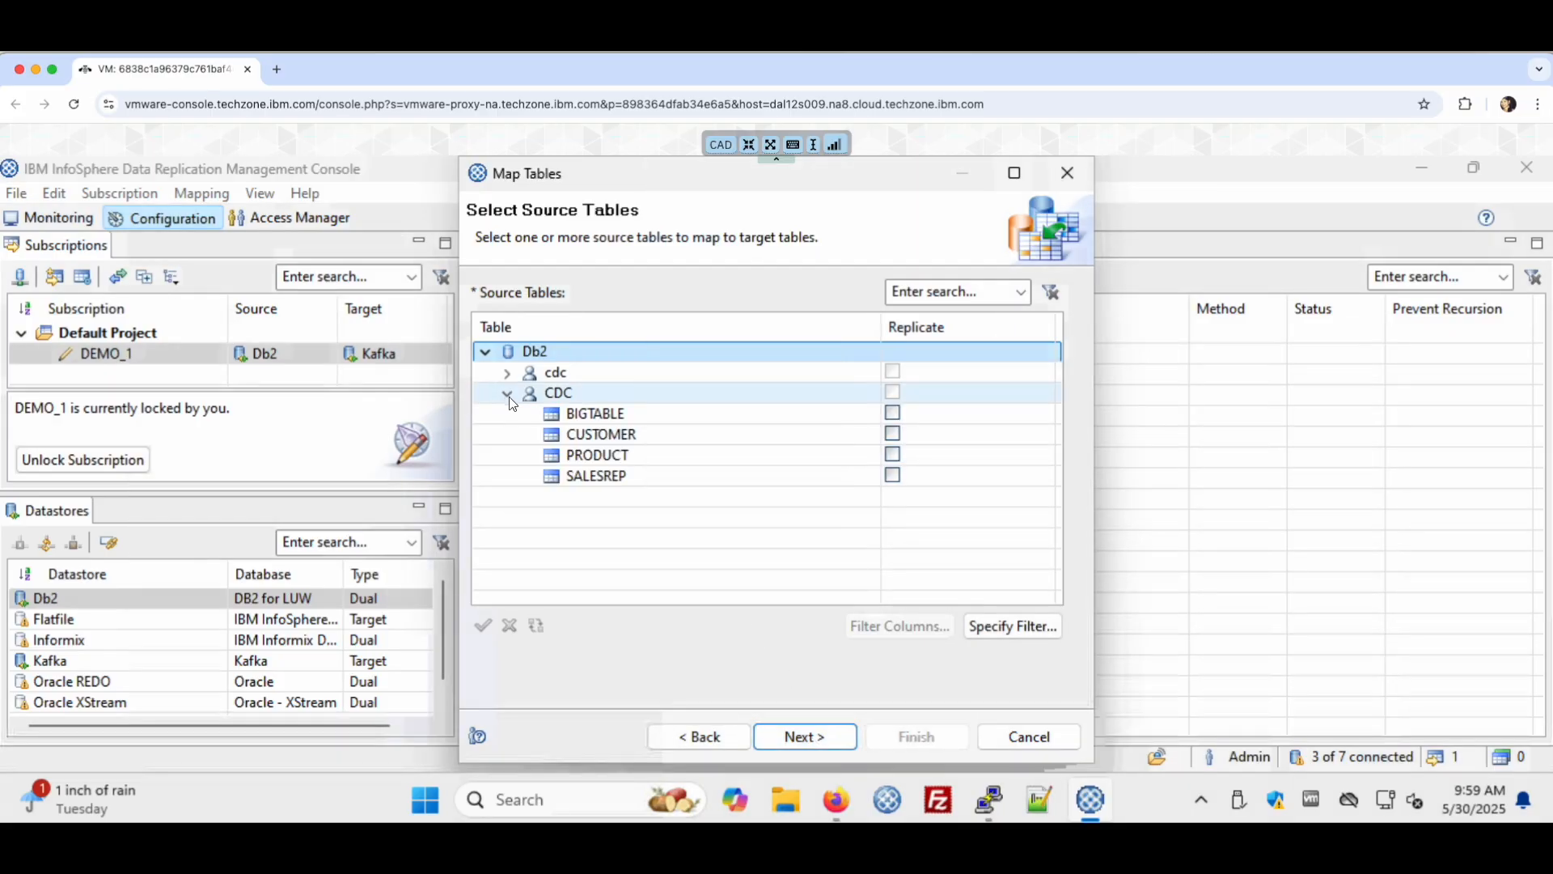
{"action": "left_click", "coordinate": [892, 434]}
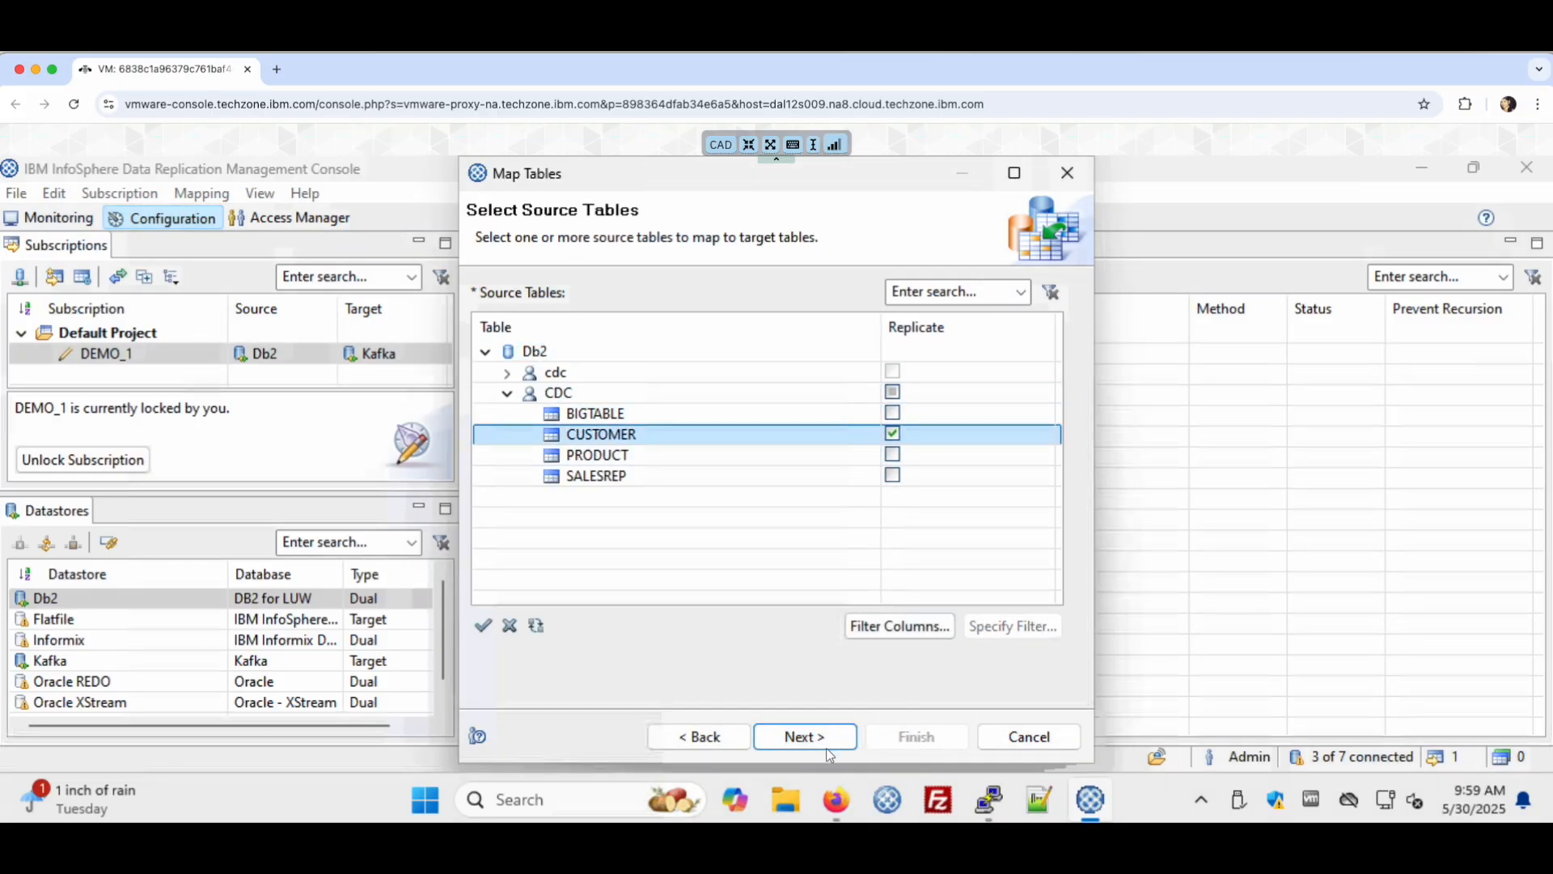
Exclude CUSTNO, BRANCH and NAME1 in the CUSTOMER column filter, include them again and accept the filter
{"action": "left_click", "coordinate": [894, 628]}
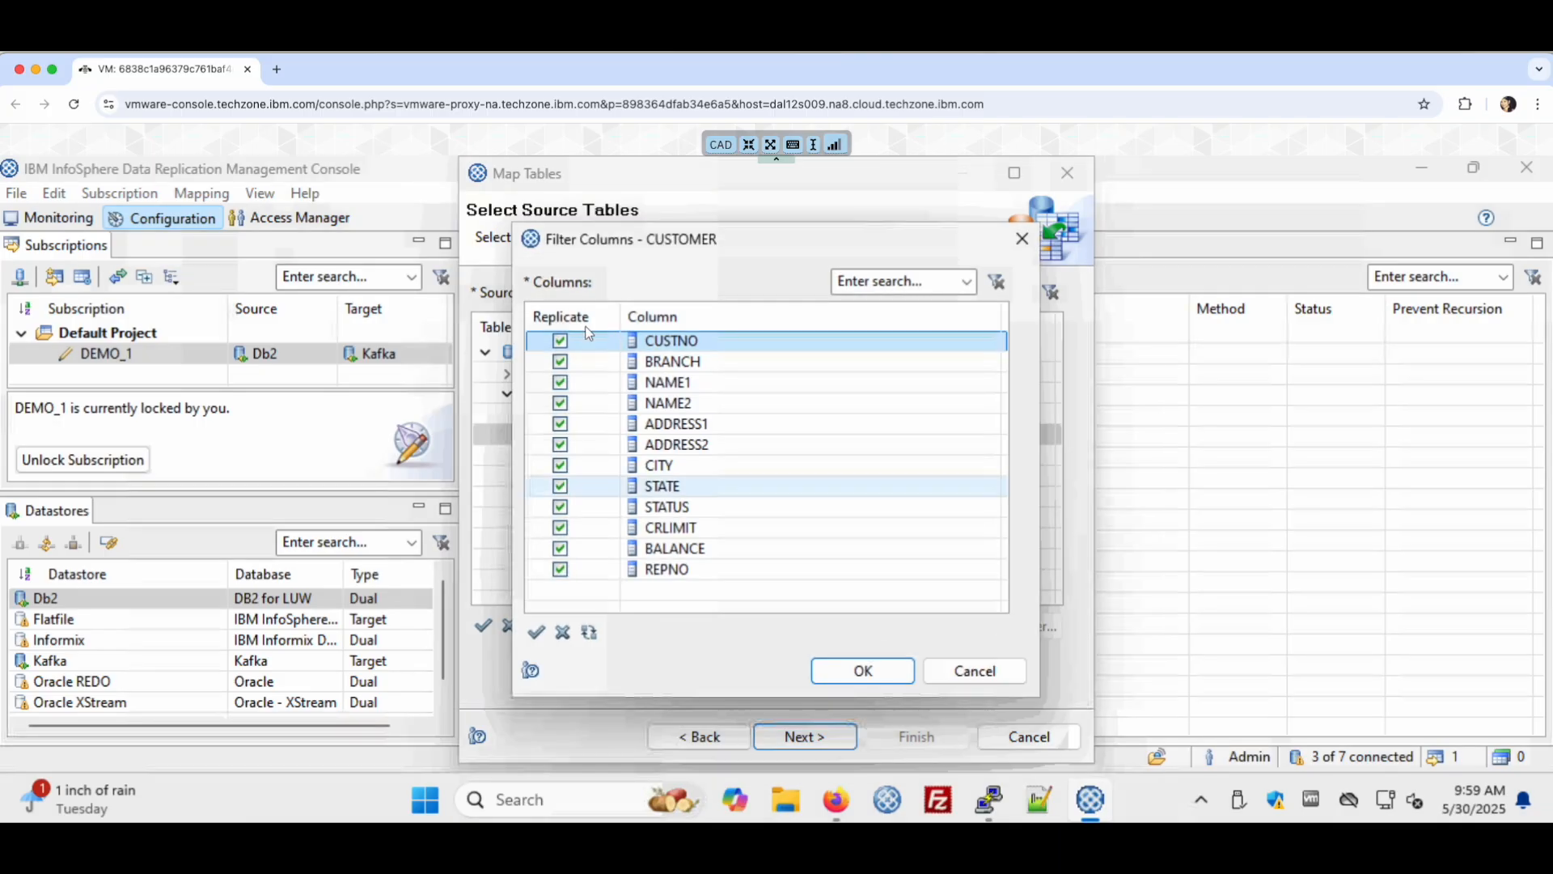
{"action": "left_click", "coordinate": [560, 341]}
{"action": "left_click", "coordinate": [561, 362]}
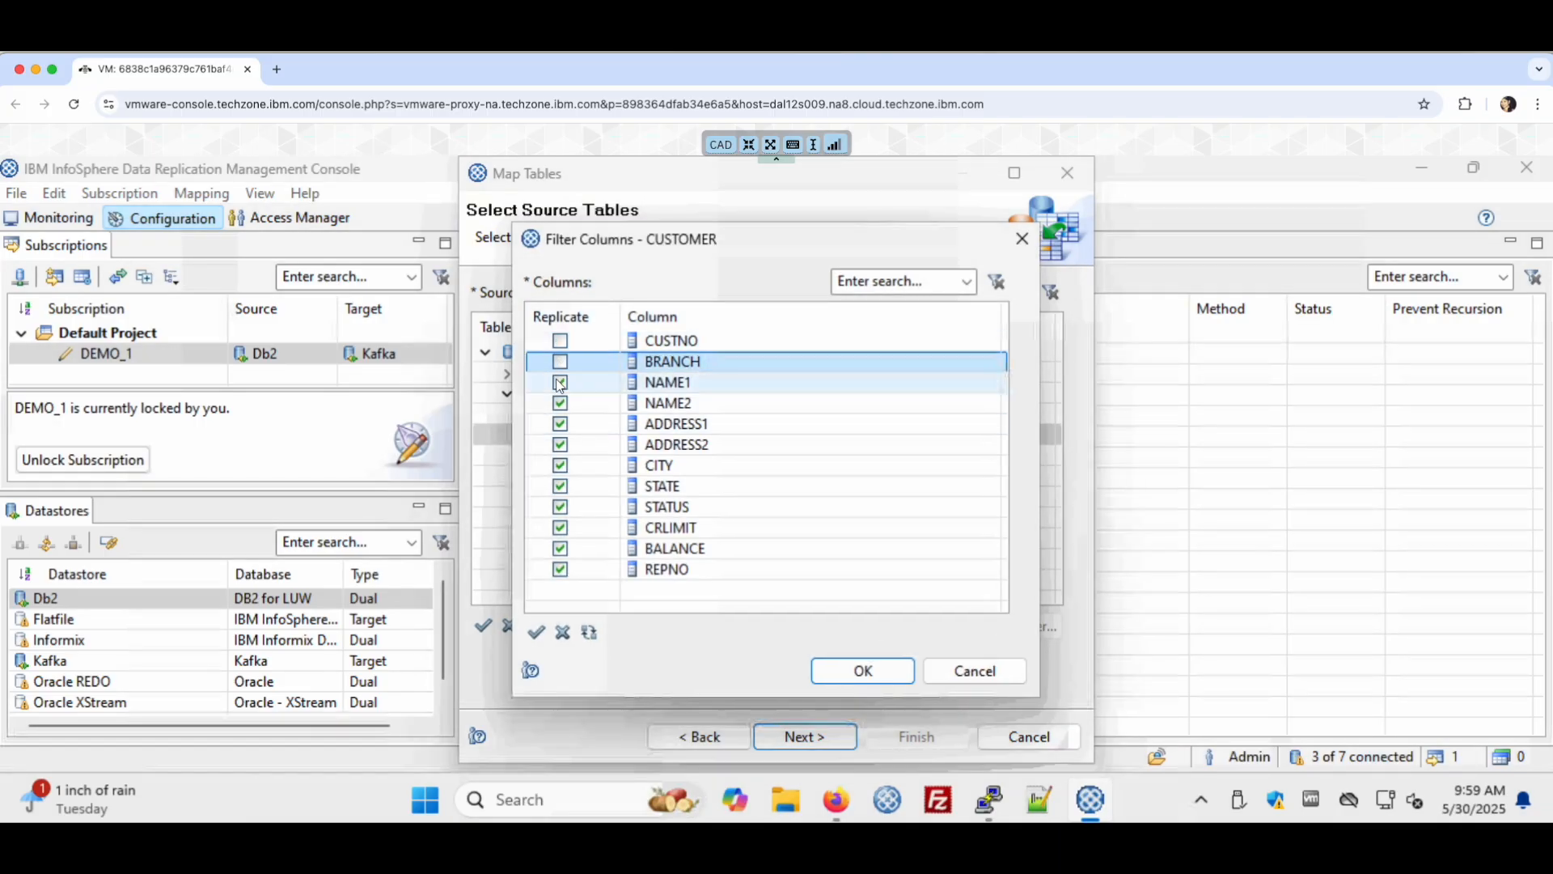
{"action": "left_click", "coordinate": [561, 383]}
{"action": "left_click", "coordinate": [560, 341]}
{"action": "left_click", "coordinate": [560, 361]}
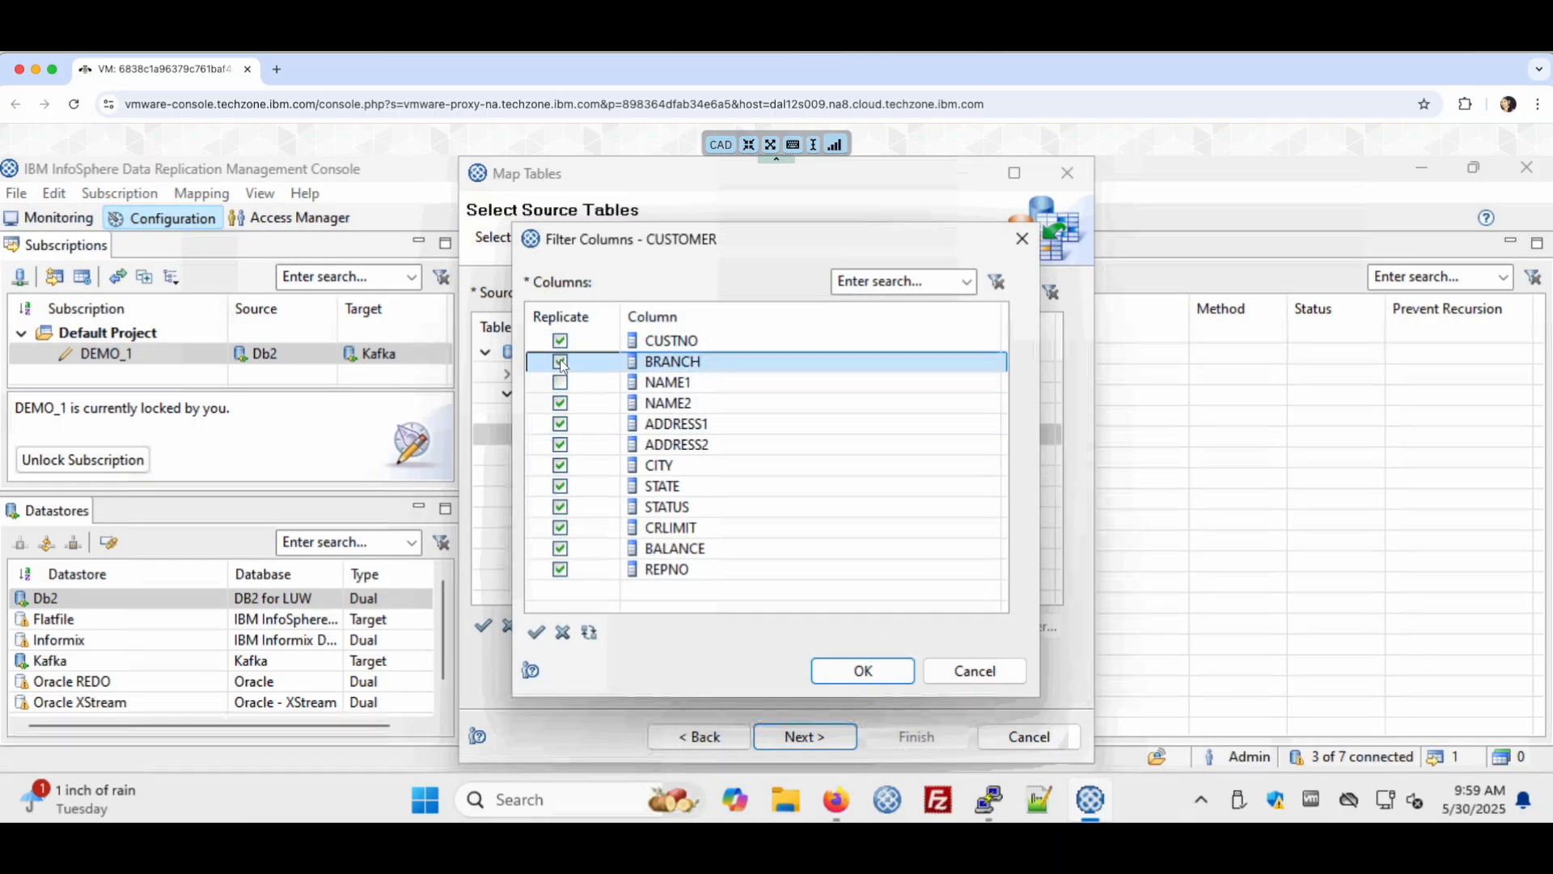
{"action": "left_click", "coordinate": [561, 382]}
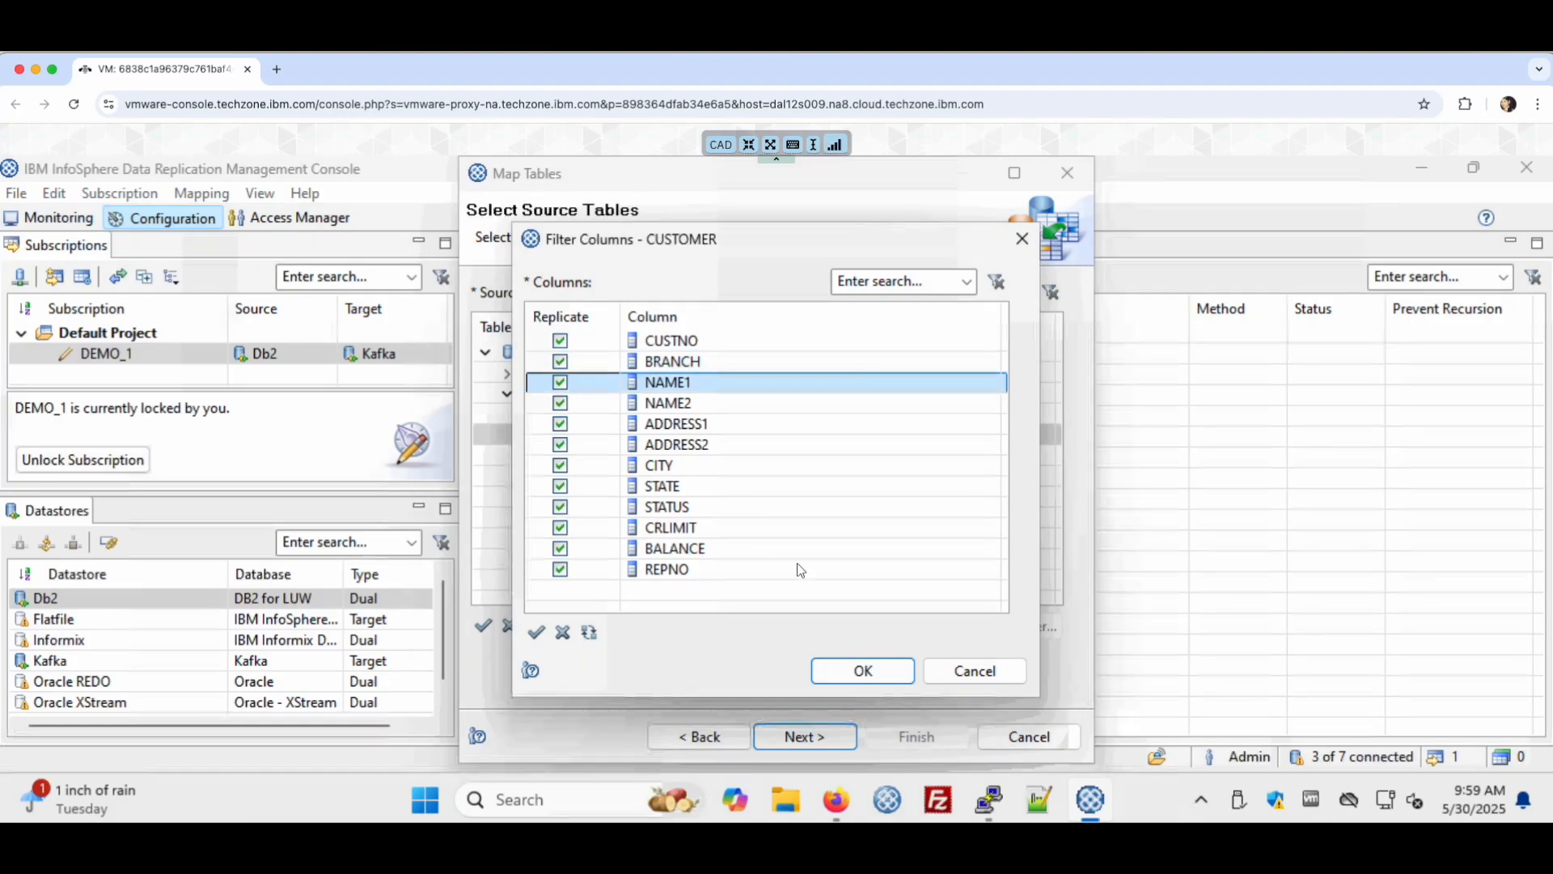
{"action": "left_click", "coordinate": [885, 679]}
Review the mapping settings and finish creating the CUSTOMER table mapping
{"action": "left_click", "coordinate": [813, 737]}
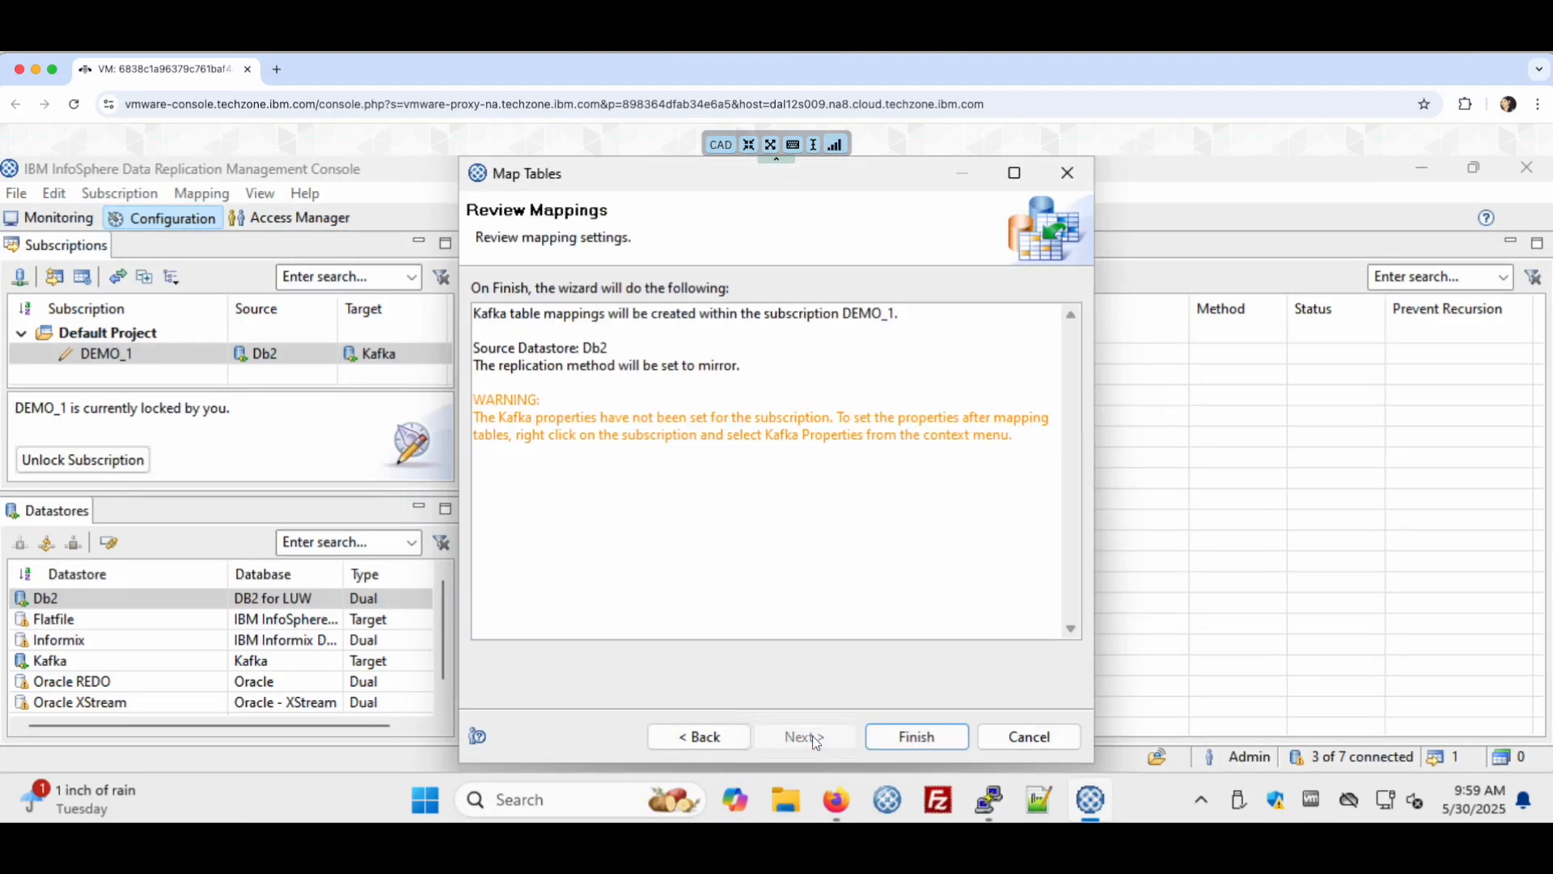
{"action": "left_click", "coordinate": [922, 737]}
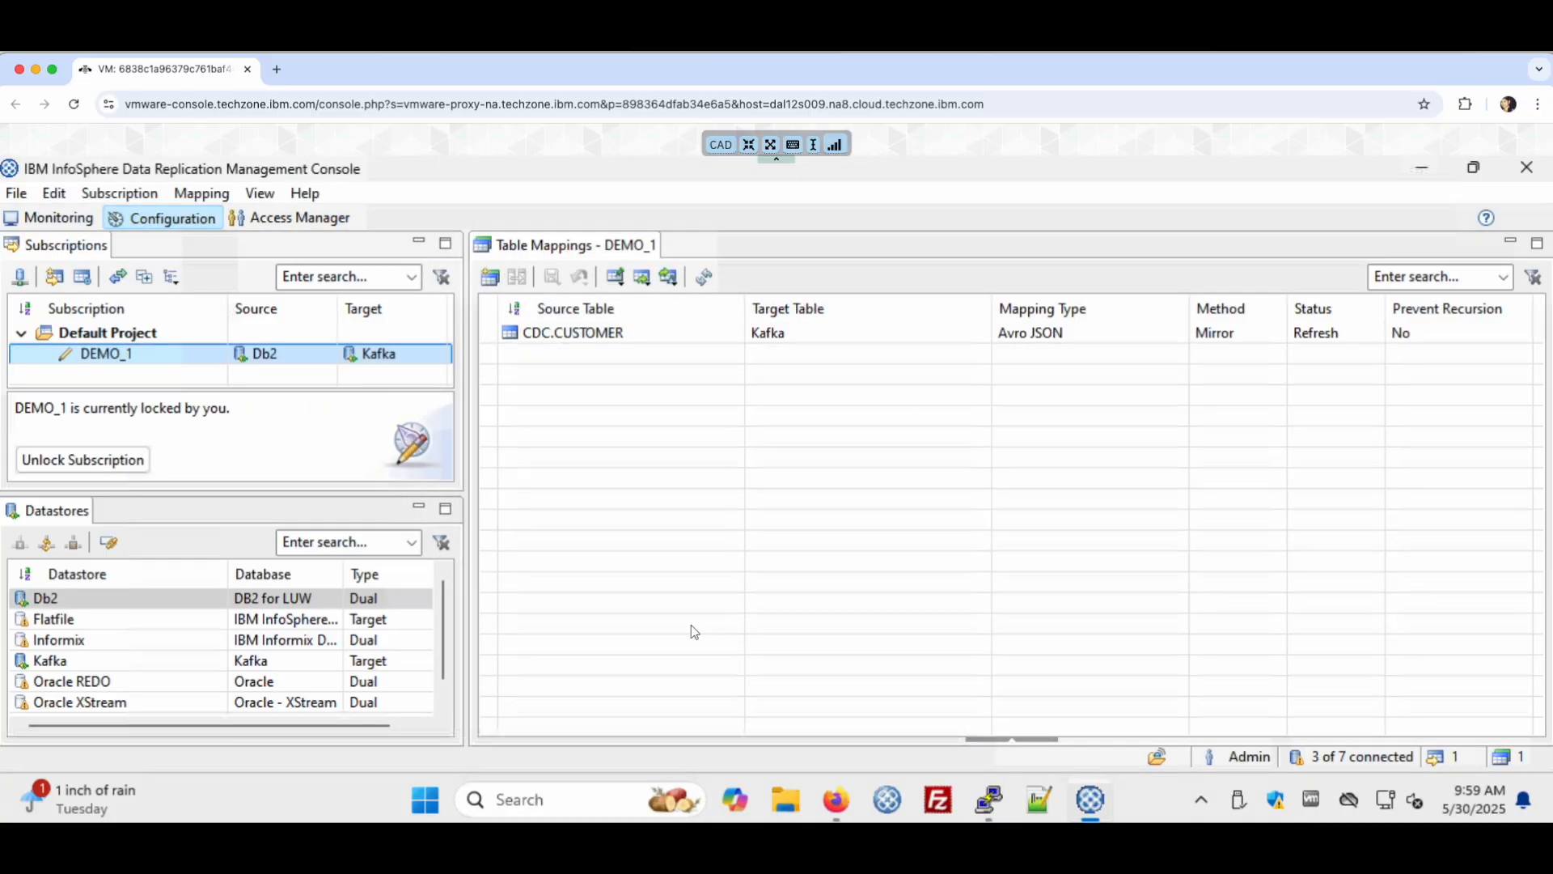
Set the DEMO_1 subscription's Kafka properties to ZooKeeper host cdc01.de.ibm.com, port 2181, and schema registry host cdc01.de.ibm.com, port 8081
{"action": "right_click", "coordinate": [374, 359]}
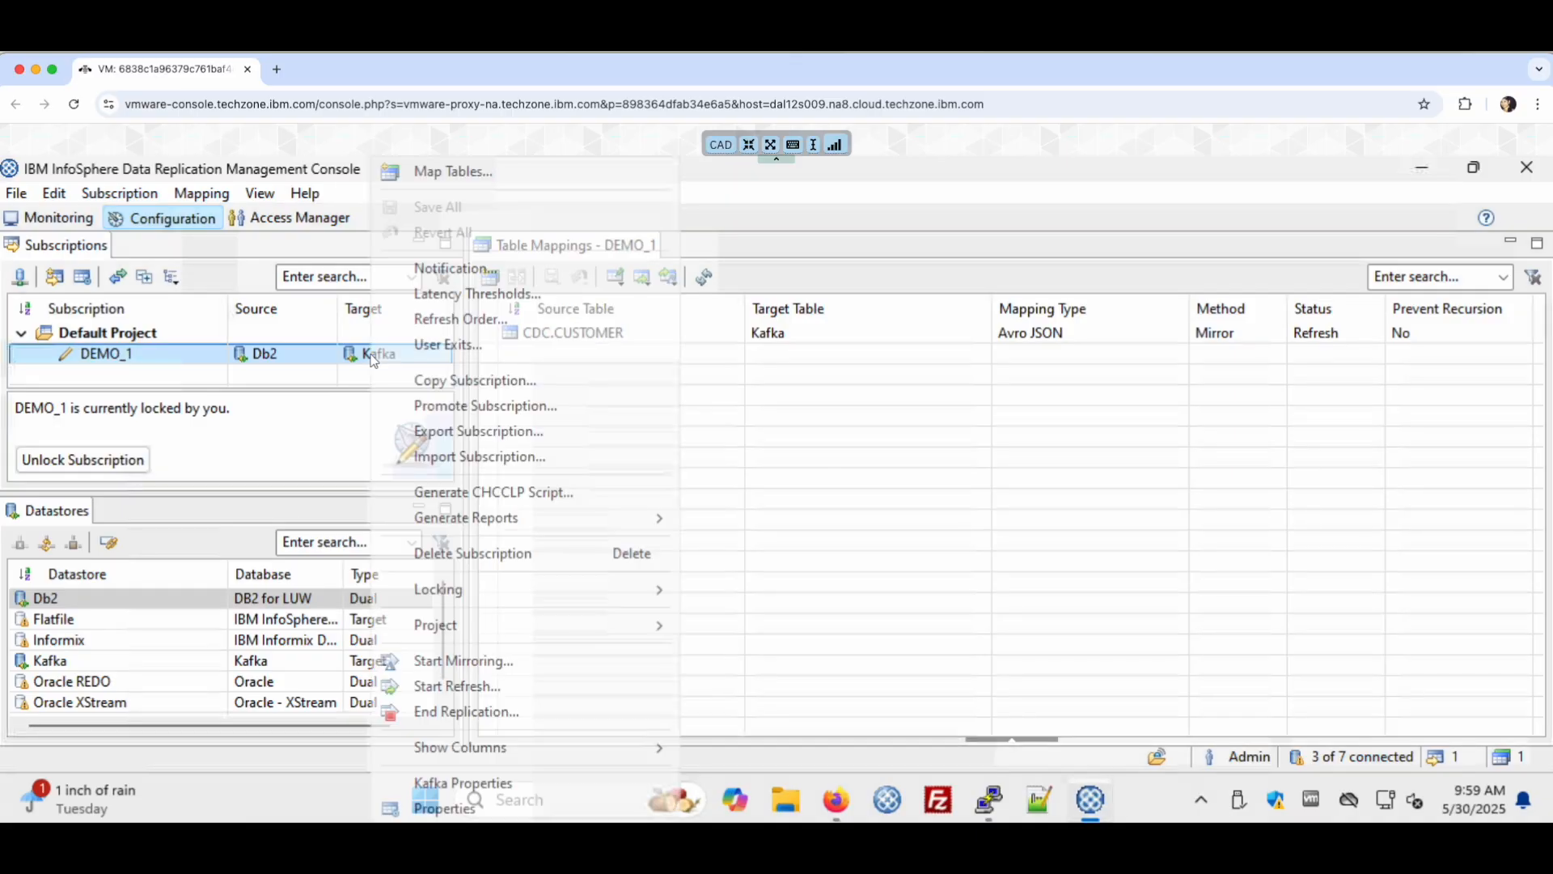
{"action": "left_click", "coordinate": [484, 787]}
{"action": "left_click", "coordinate": [826, 386]}
{"action": "type", "text": "cdc"}
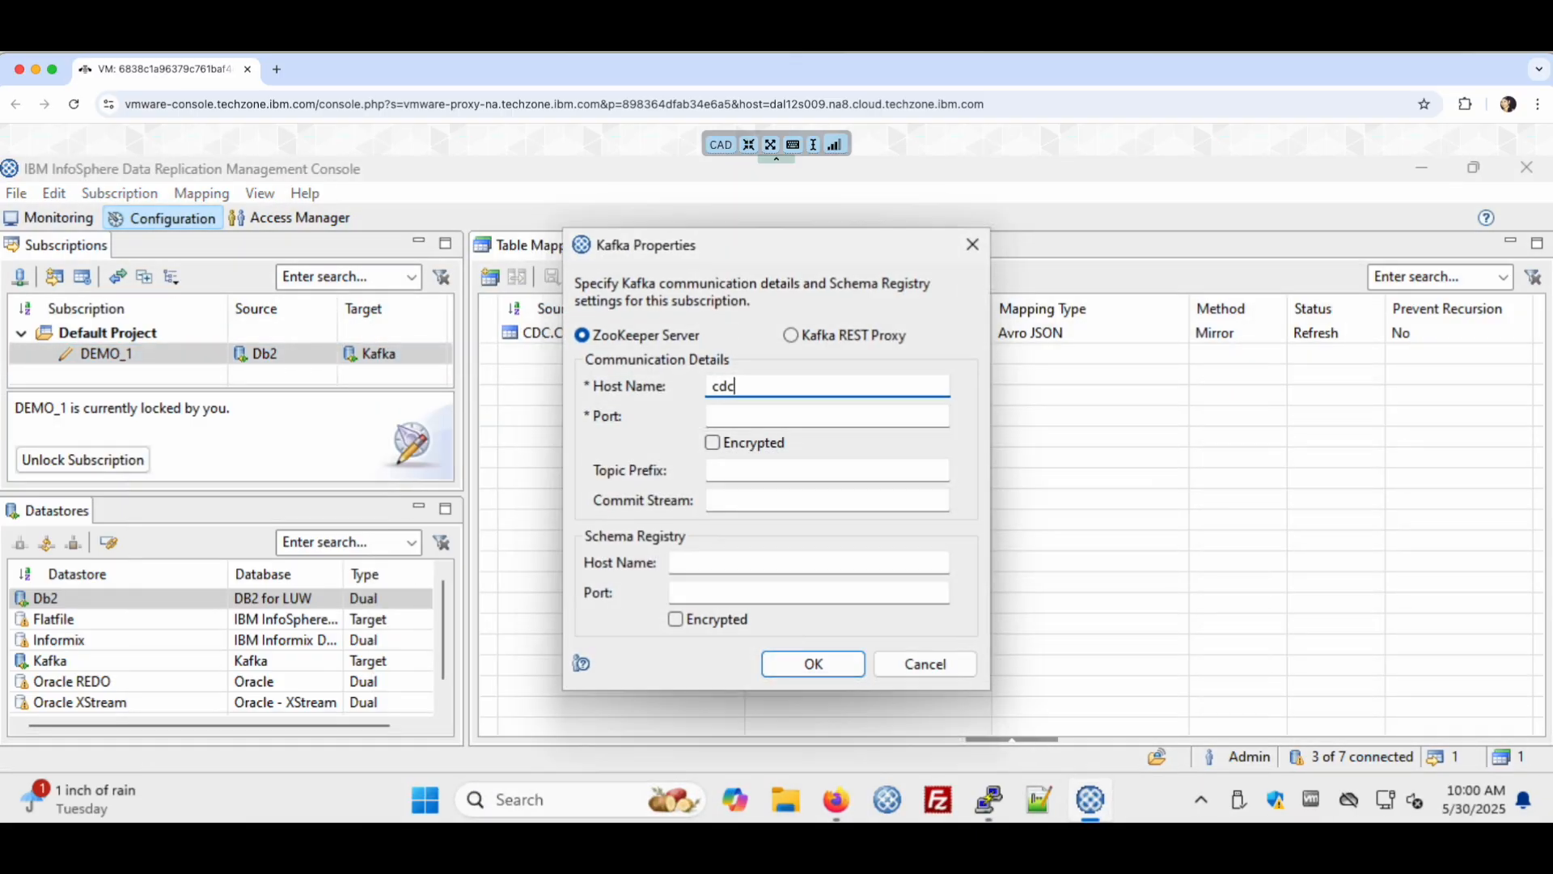
{"action": "type", "text": "01.de.ibm.com"}
{"action": "key", "text": "Tab"}
{"action": "type", "text": "21cdc01.de.i"}
{"action": "left_click", "coordinate": [710, 595]}
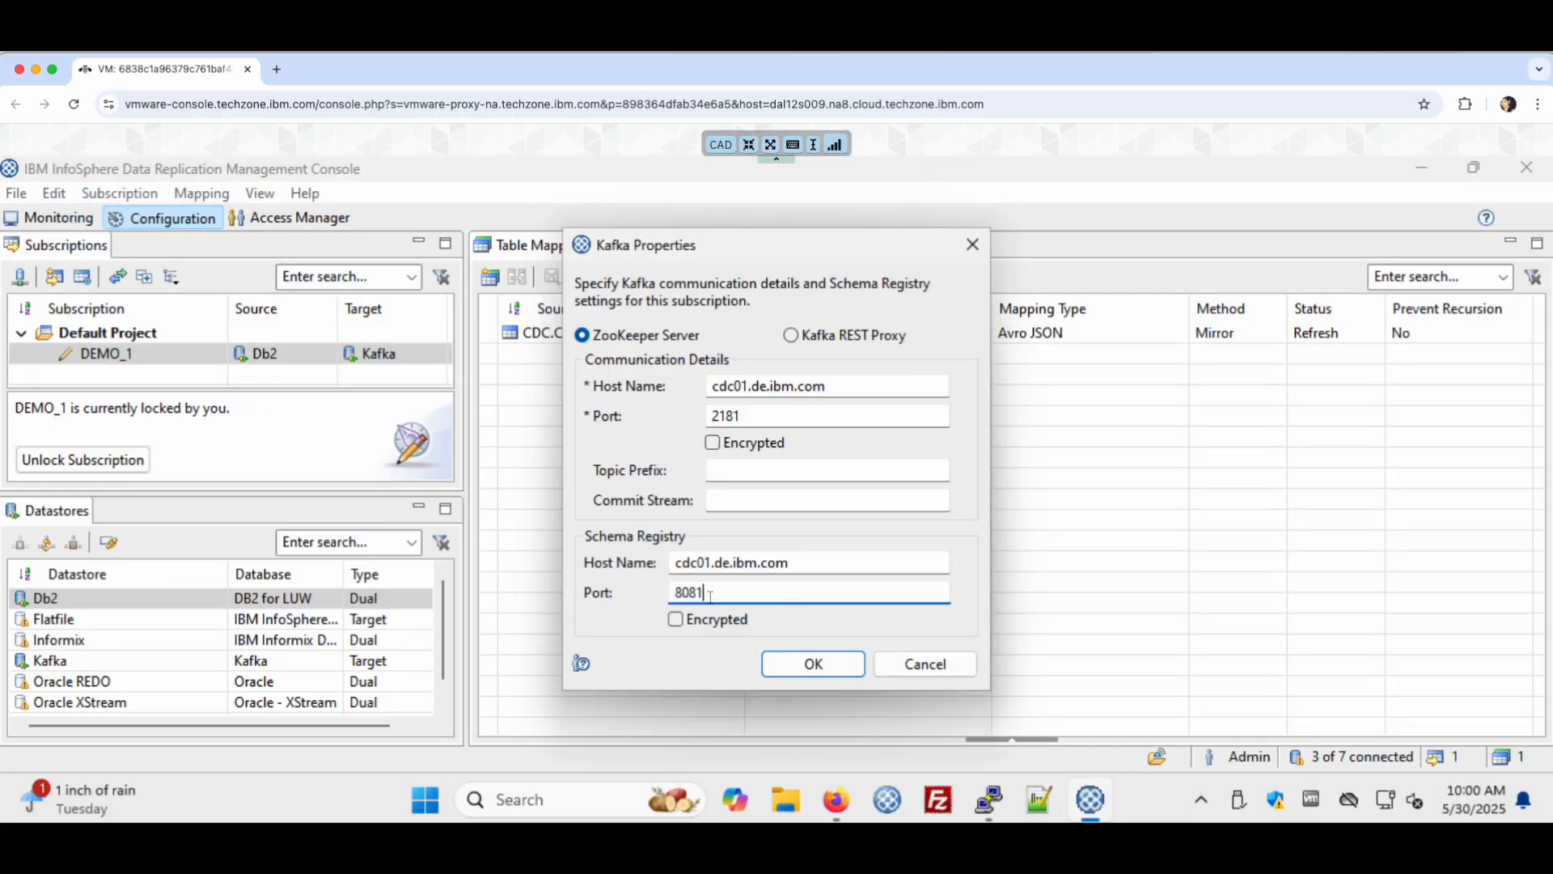
{"action": "left_click", "coordinate": [788, 664]}
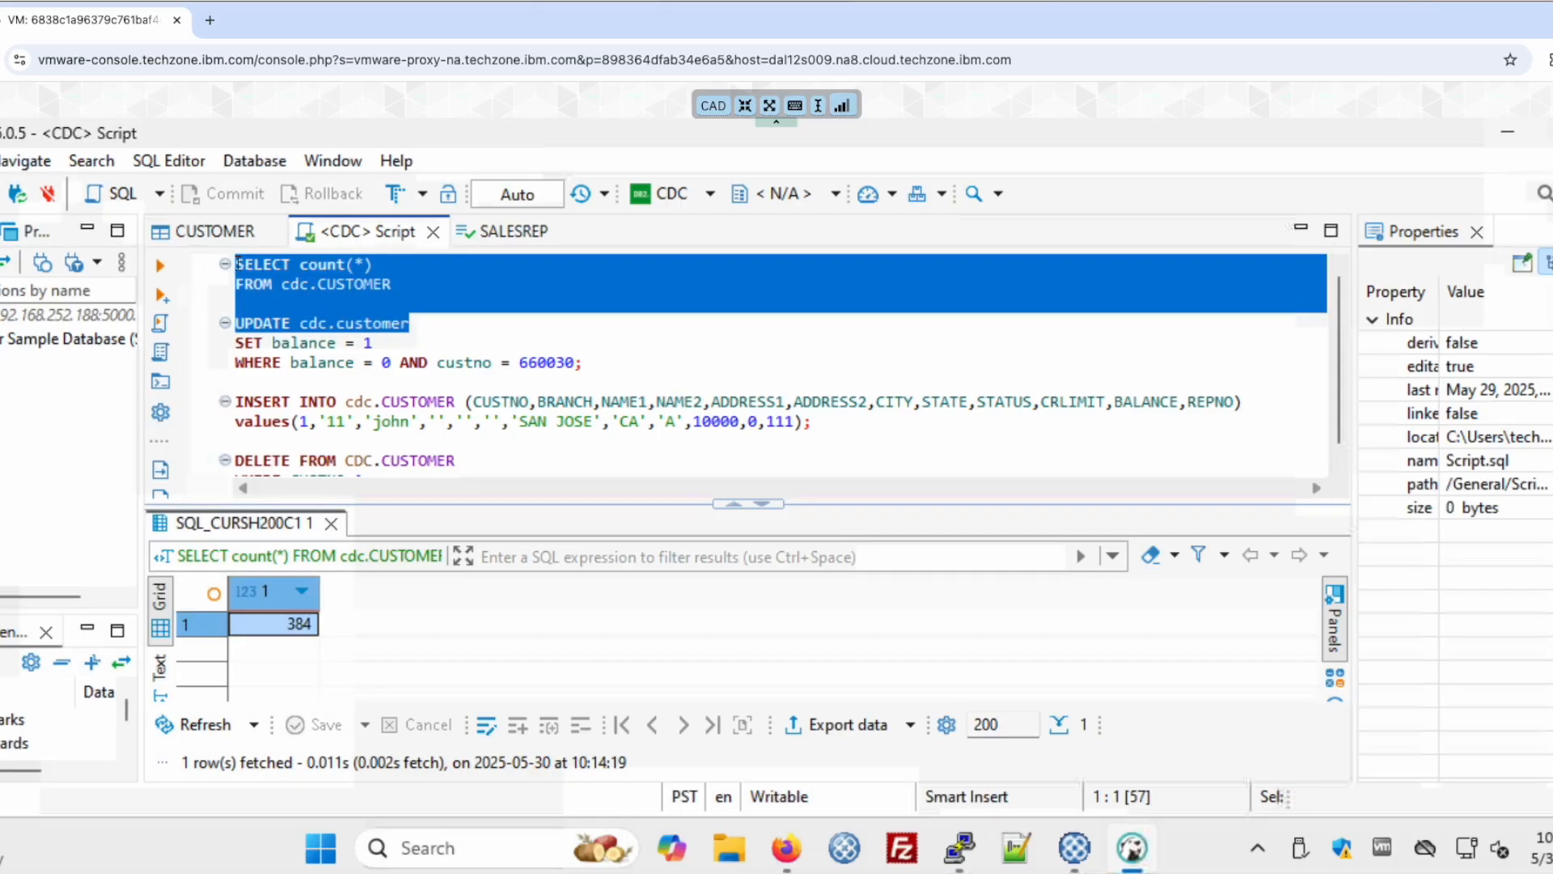
Run the SELECT count(*) query on cdc.CUSTOMER and switch to UI for Apache Kafka to check the topics list
{"action": "left_click", "coordinate": [280, 294]}
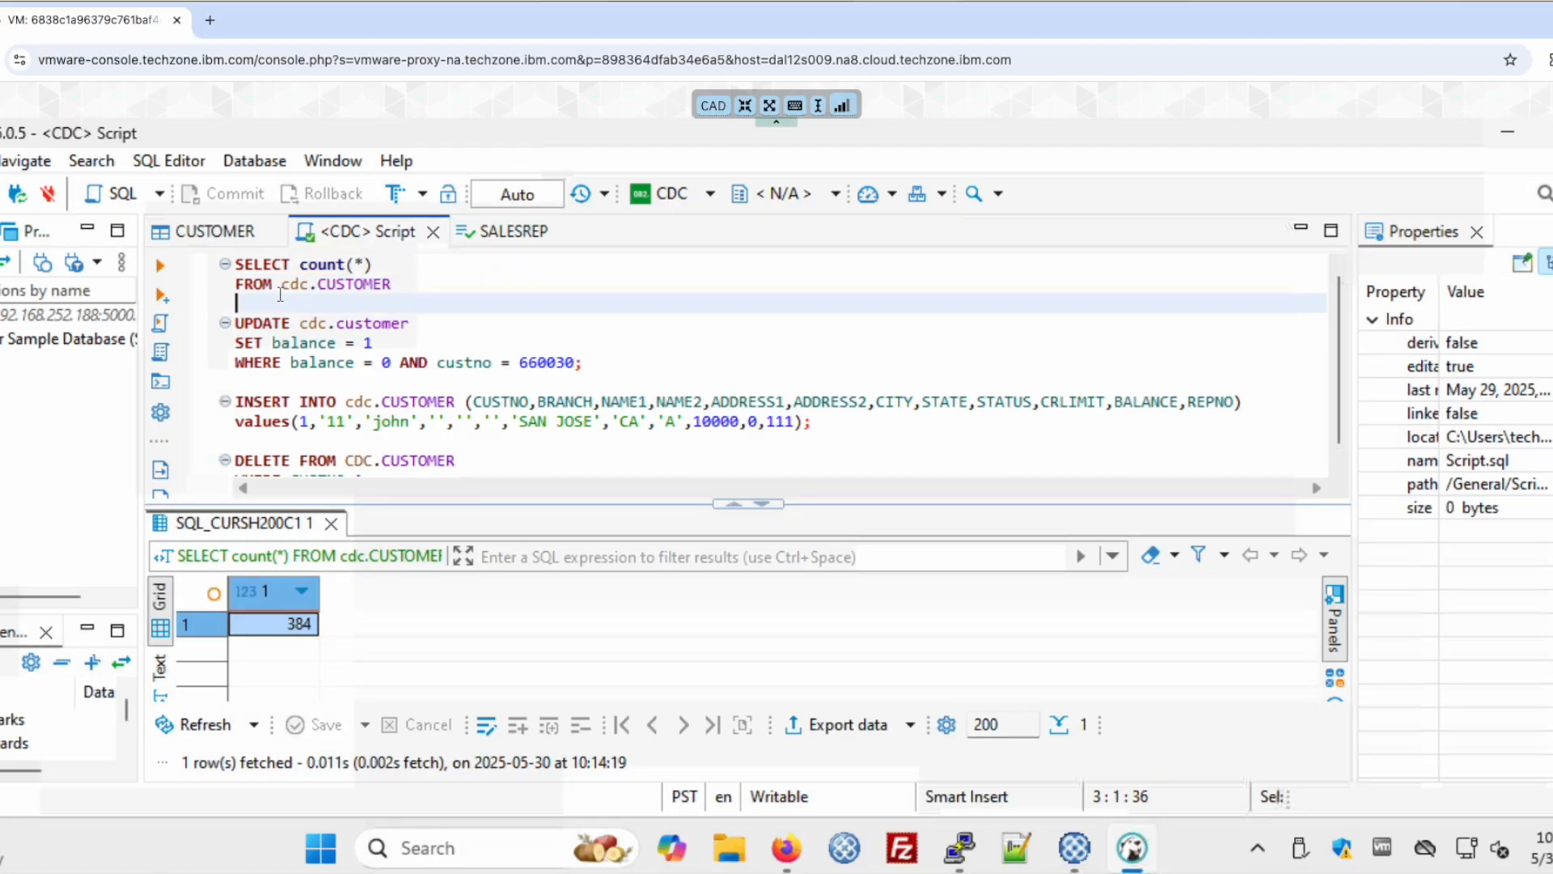
{"action": "key", "text": "Up"}
{"action": "key", "text": "Up"}
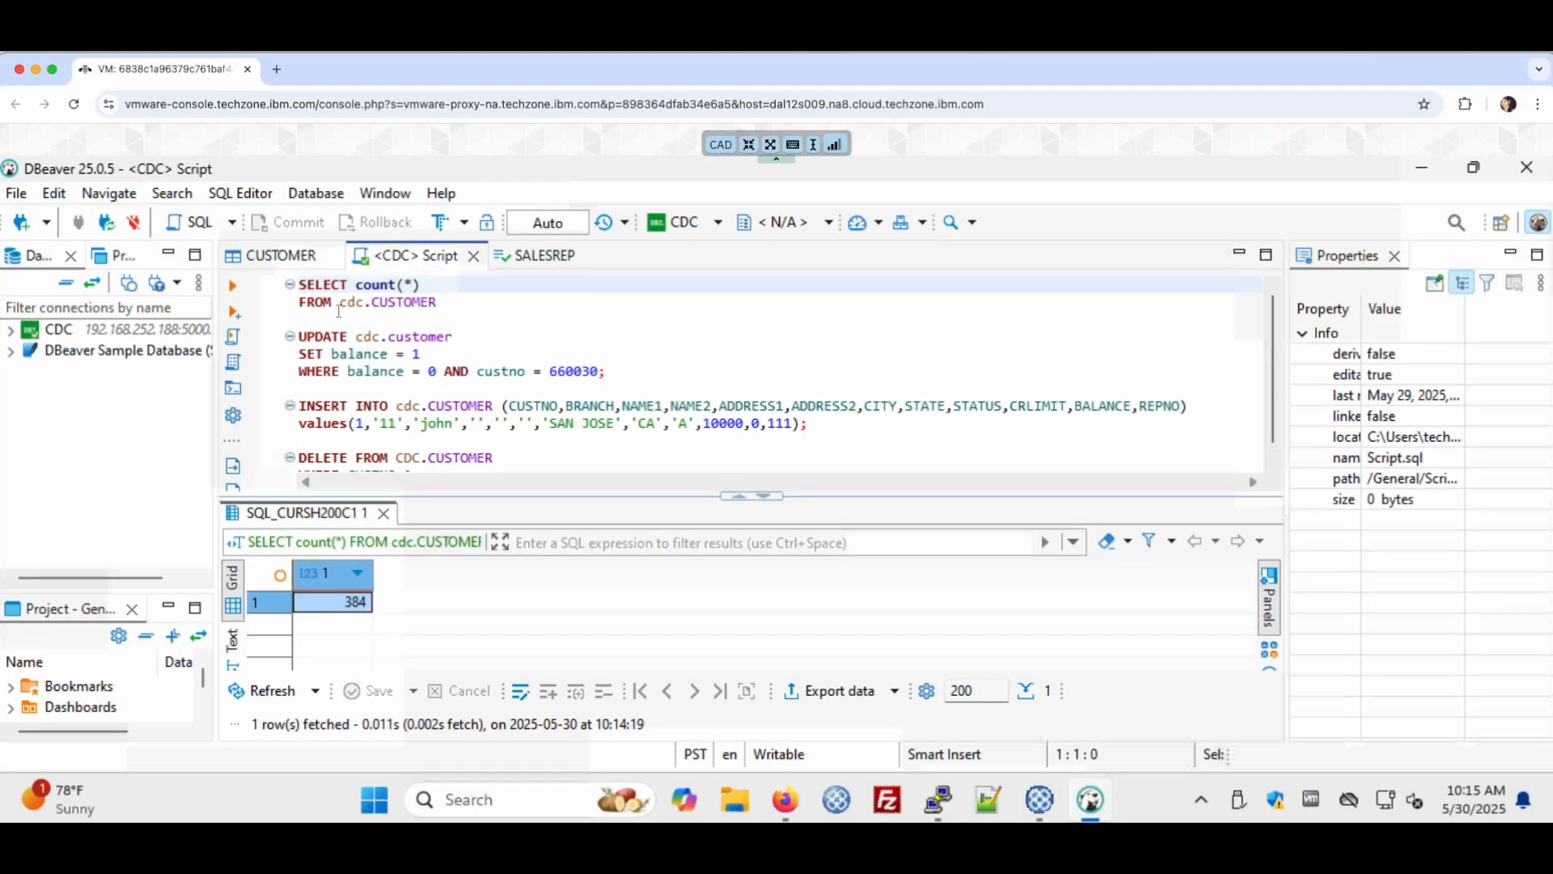
{"action": "key", "text": "shift+Down"}
{"action": "key", "text": "shift+Down"}
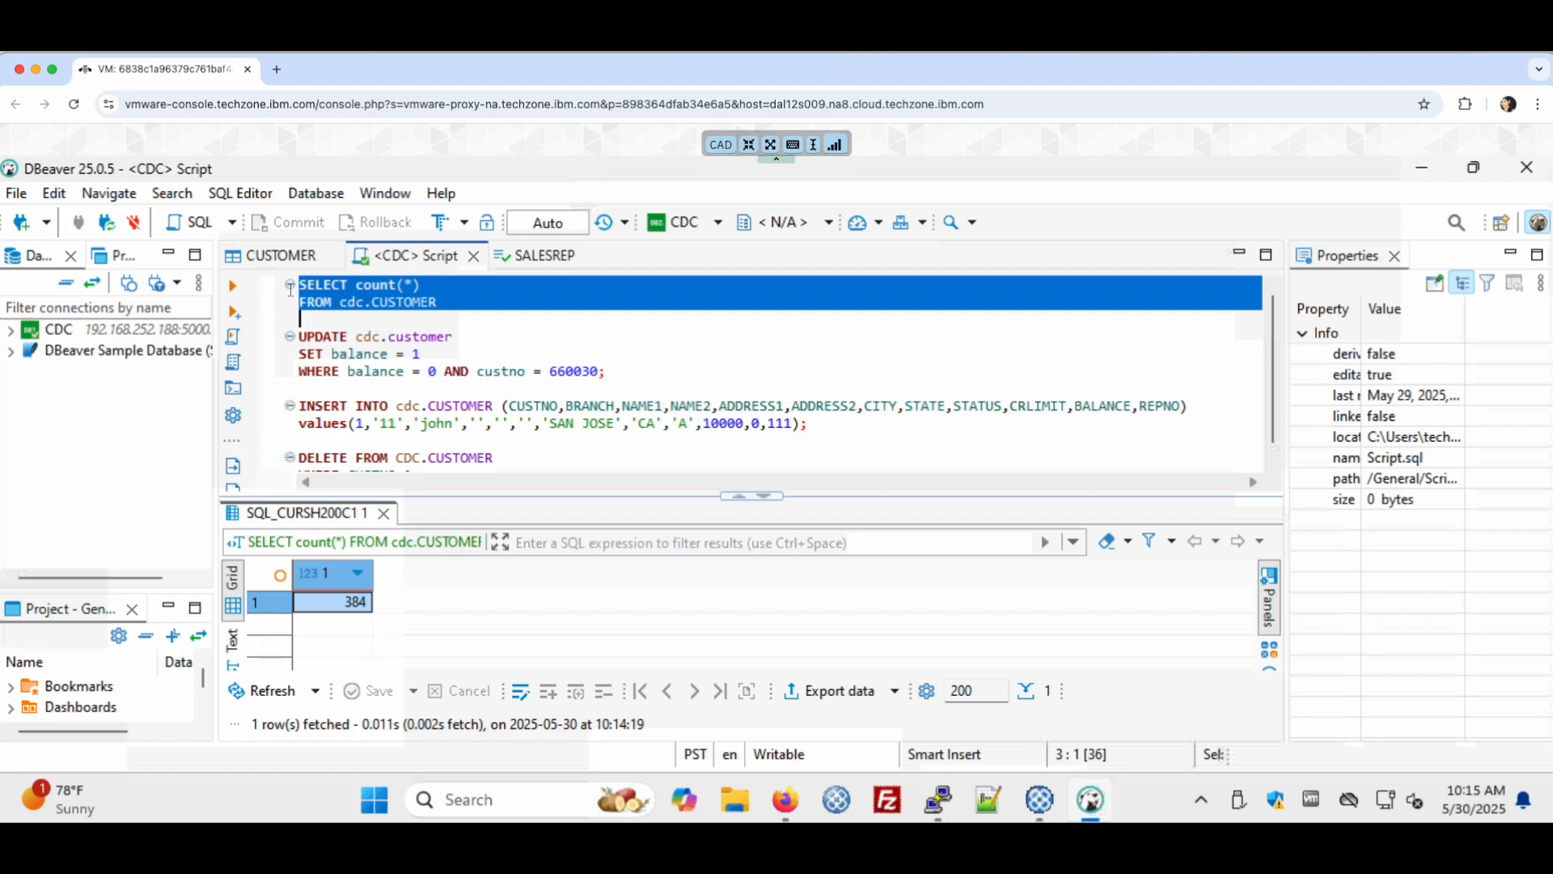
{"action": "left_click", "coordinate": [236, 288]}
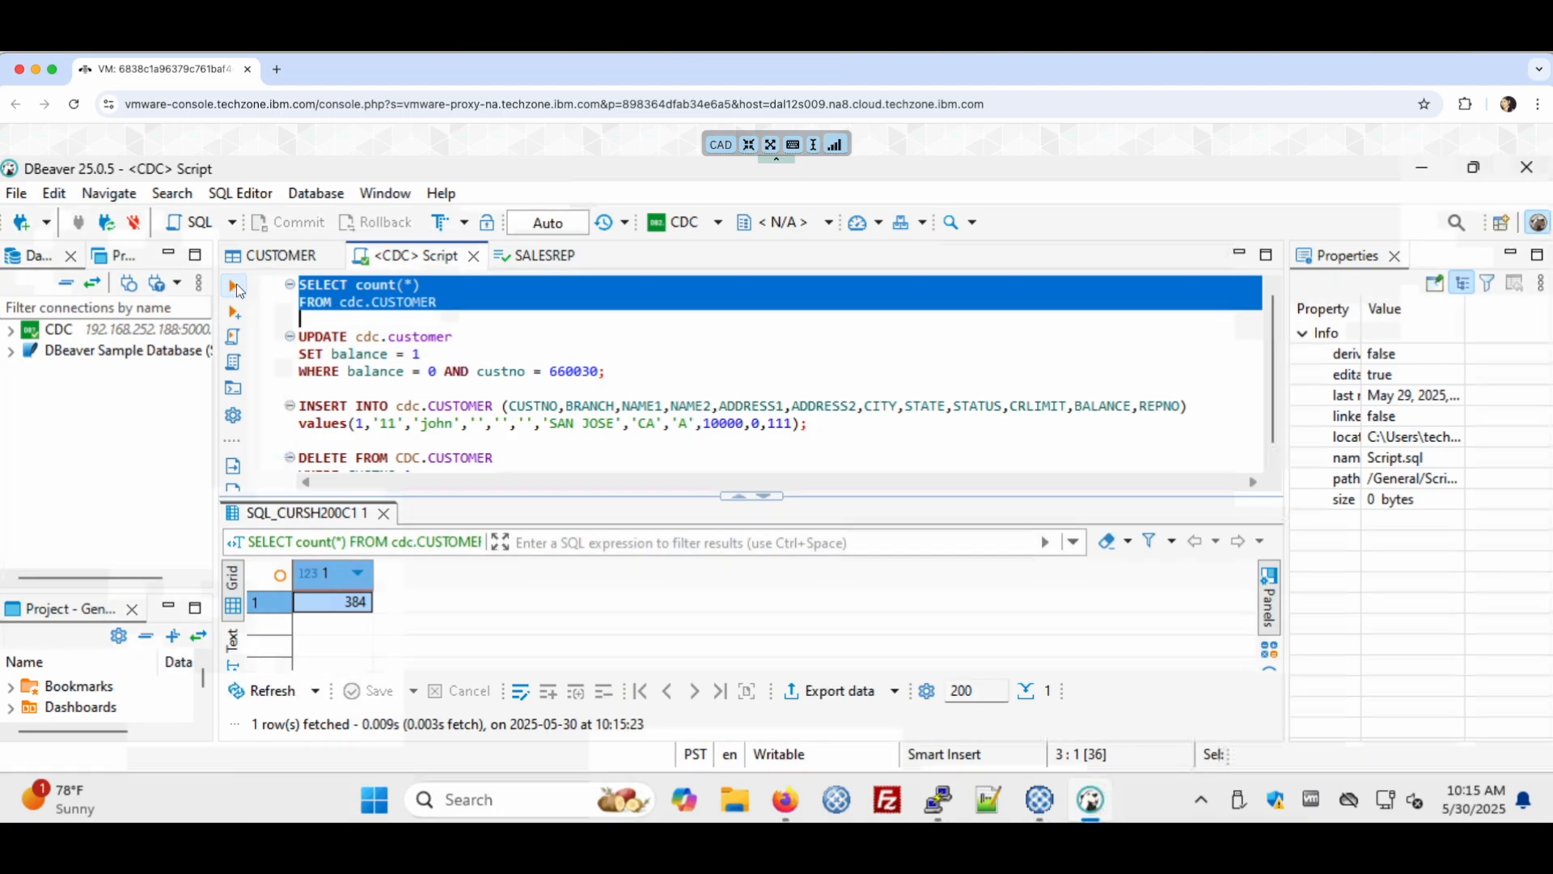
{"action": "left_click", "coordinate": [417, 319]}
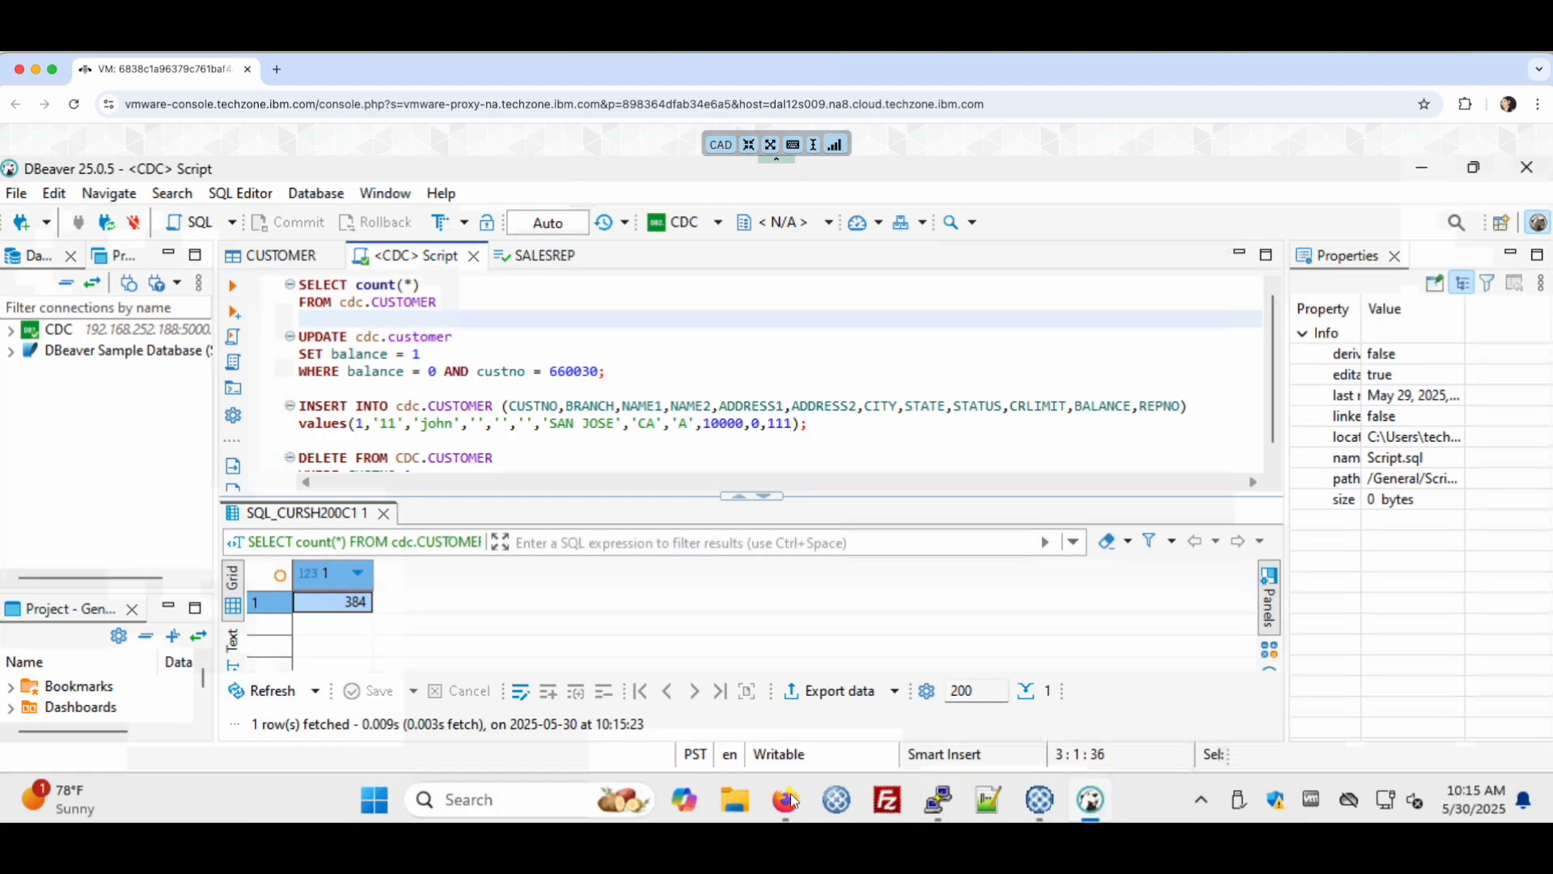
{"action": "left_click", "coordinate": [790, 797]}
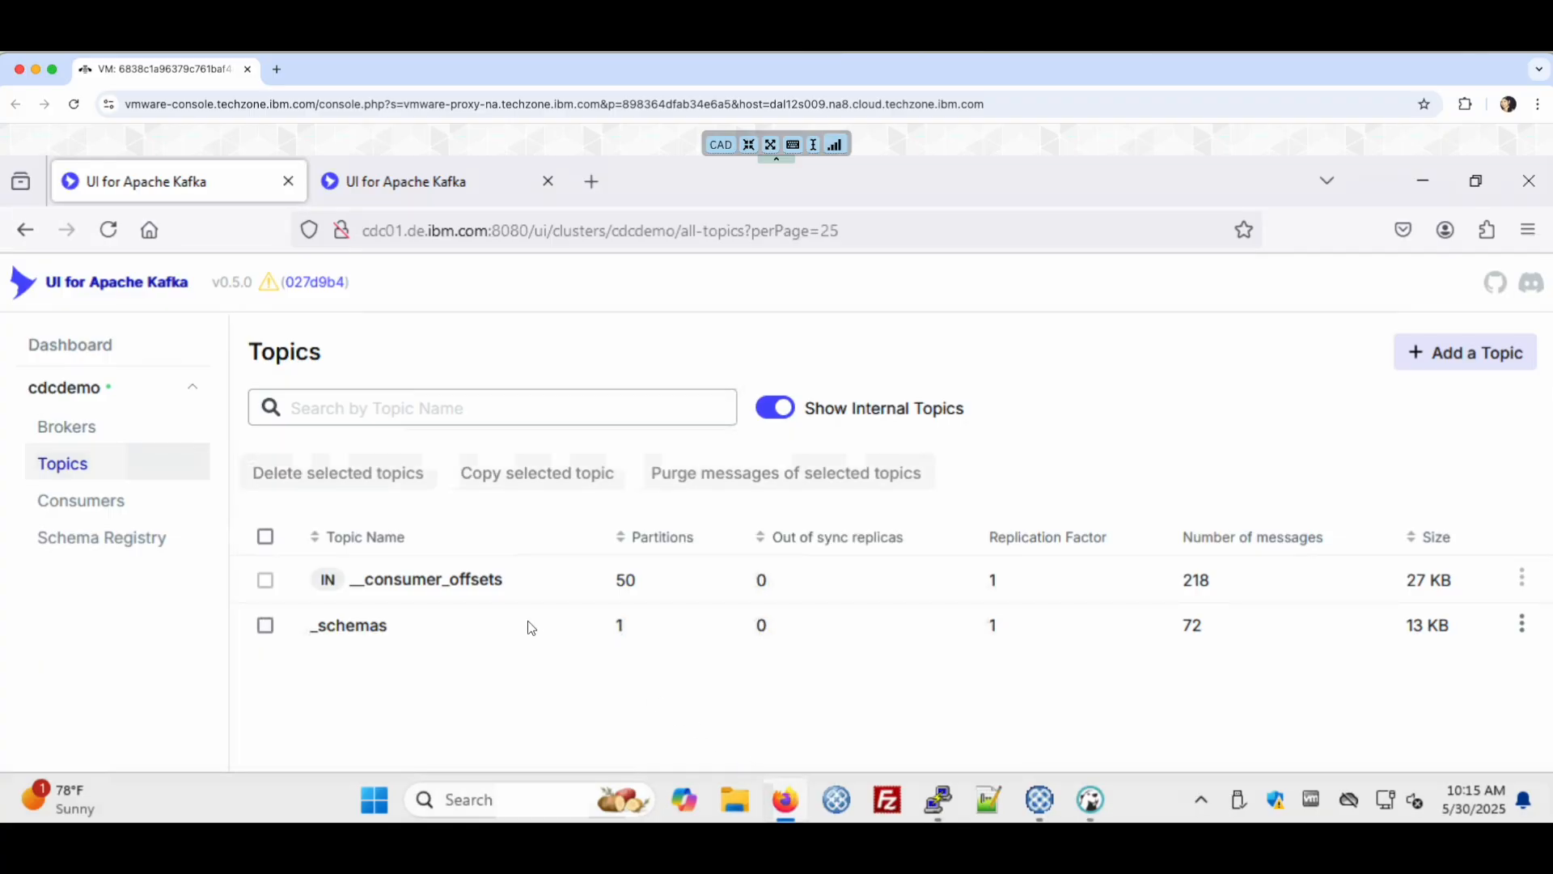
Switch to the IBM InfoSphere Data Replication Management Console and start mirroring the DEMO_1 subscription with the Continuous method
{"action": "left_click", "coordinate": [1042, 801]}
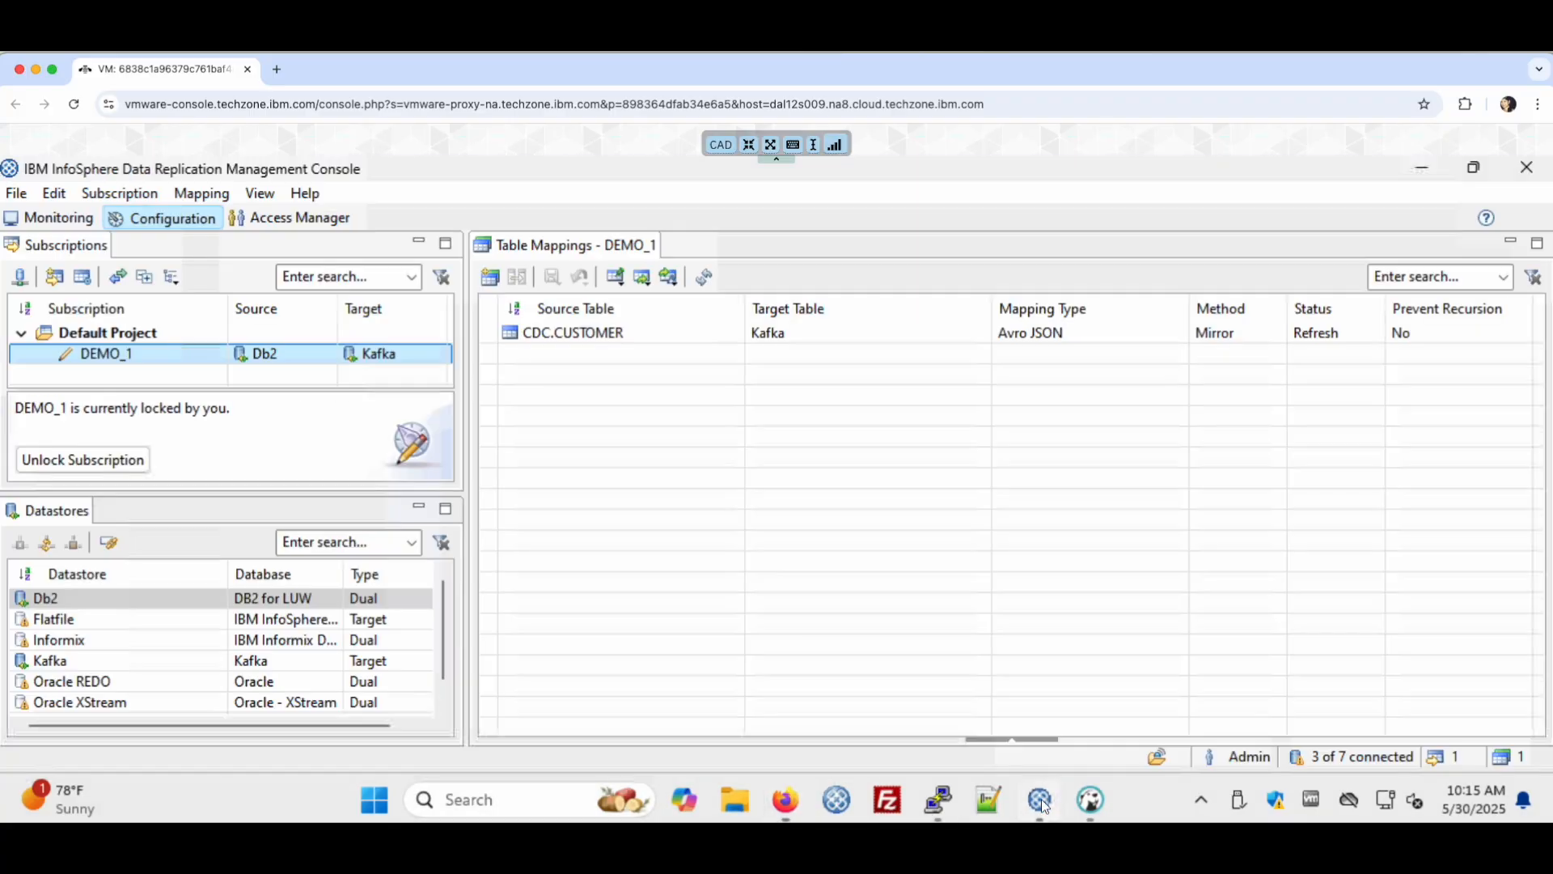
{"action": "left_click", "coordinate": [132, 357]}
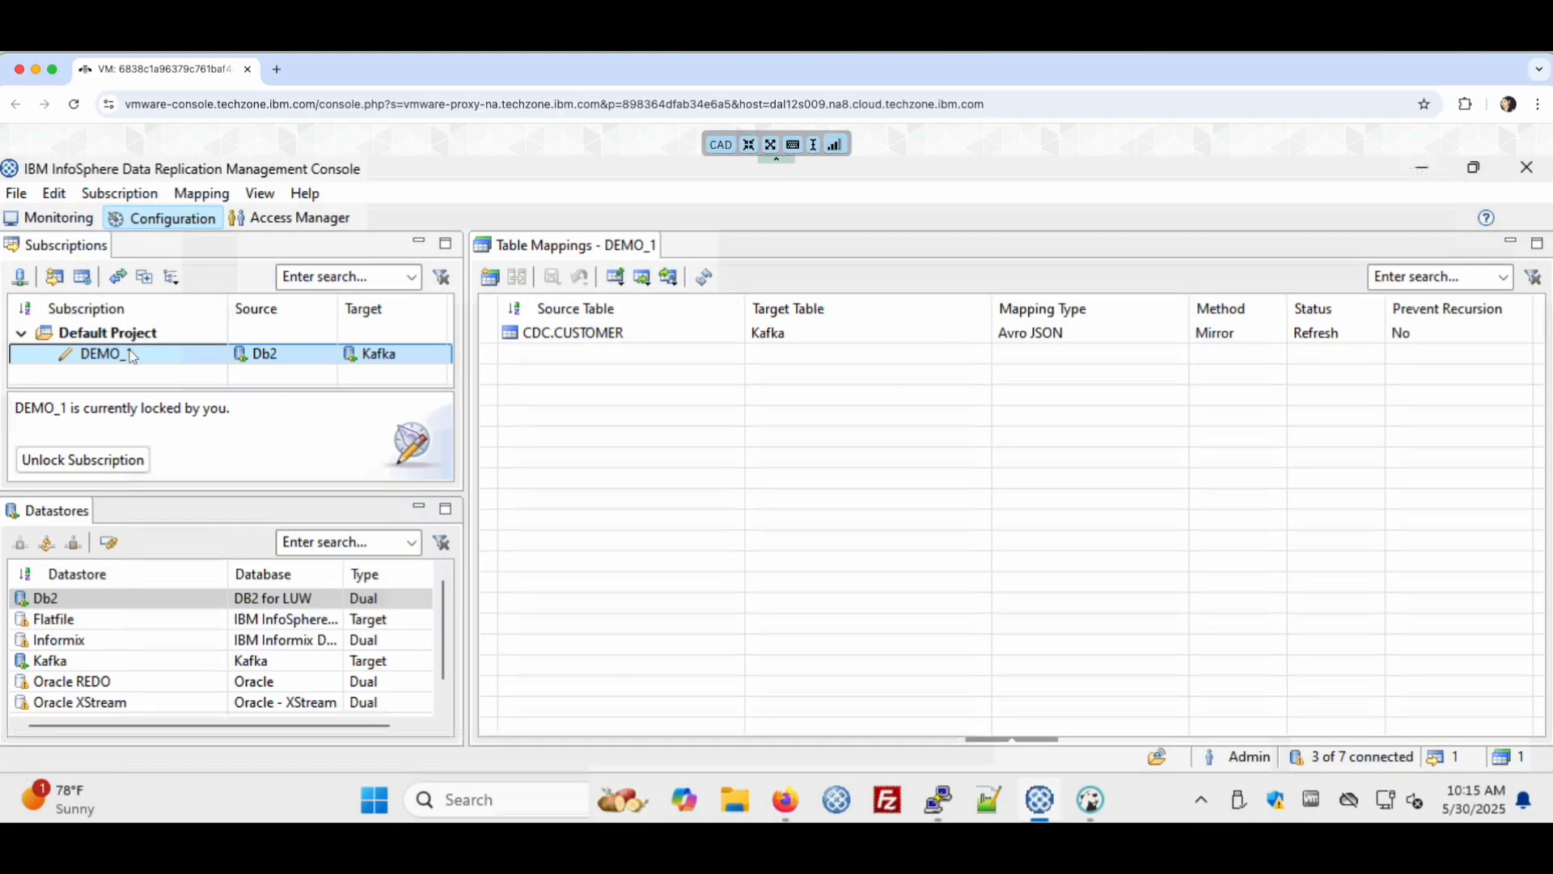
{"action": "right_click", "coordinate": [132, 357]}
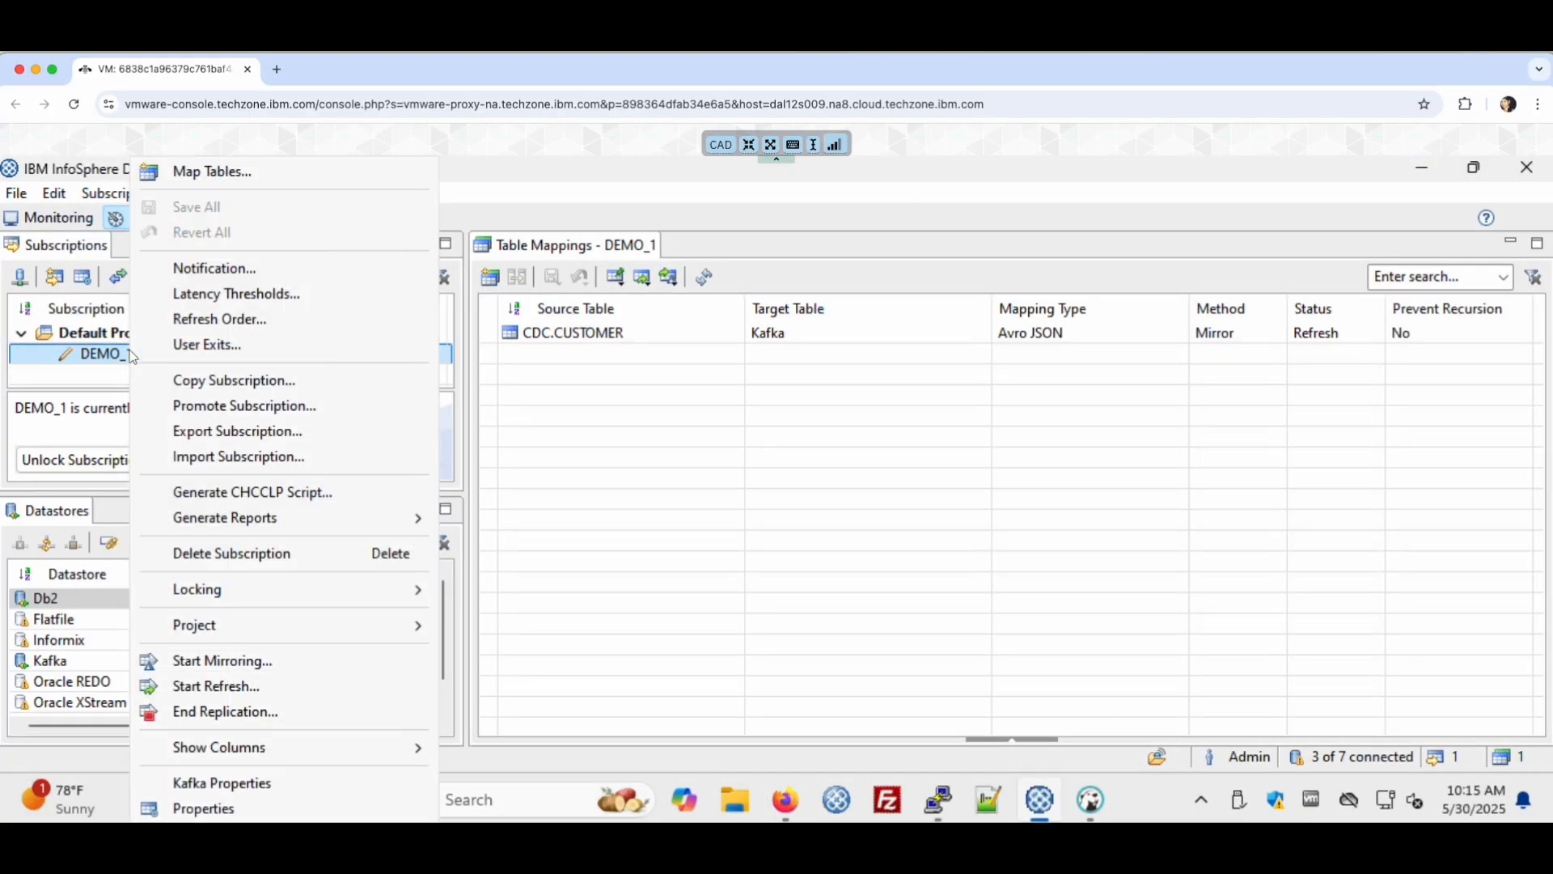
{"action": "left_click", "coordinate": [261, 667]}
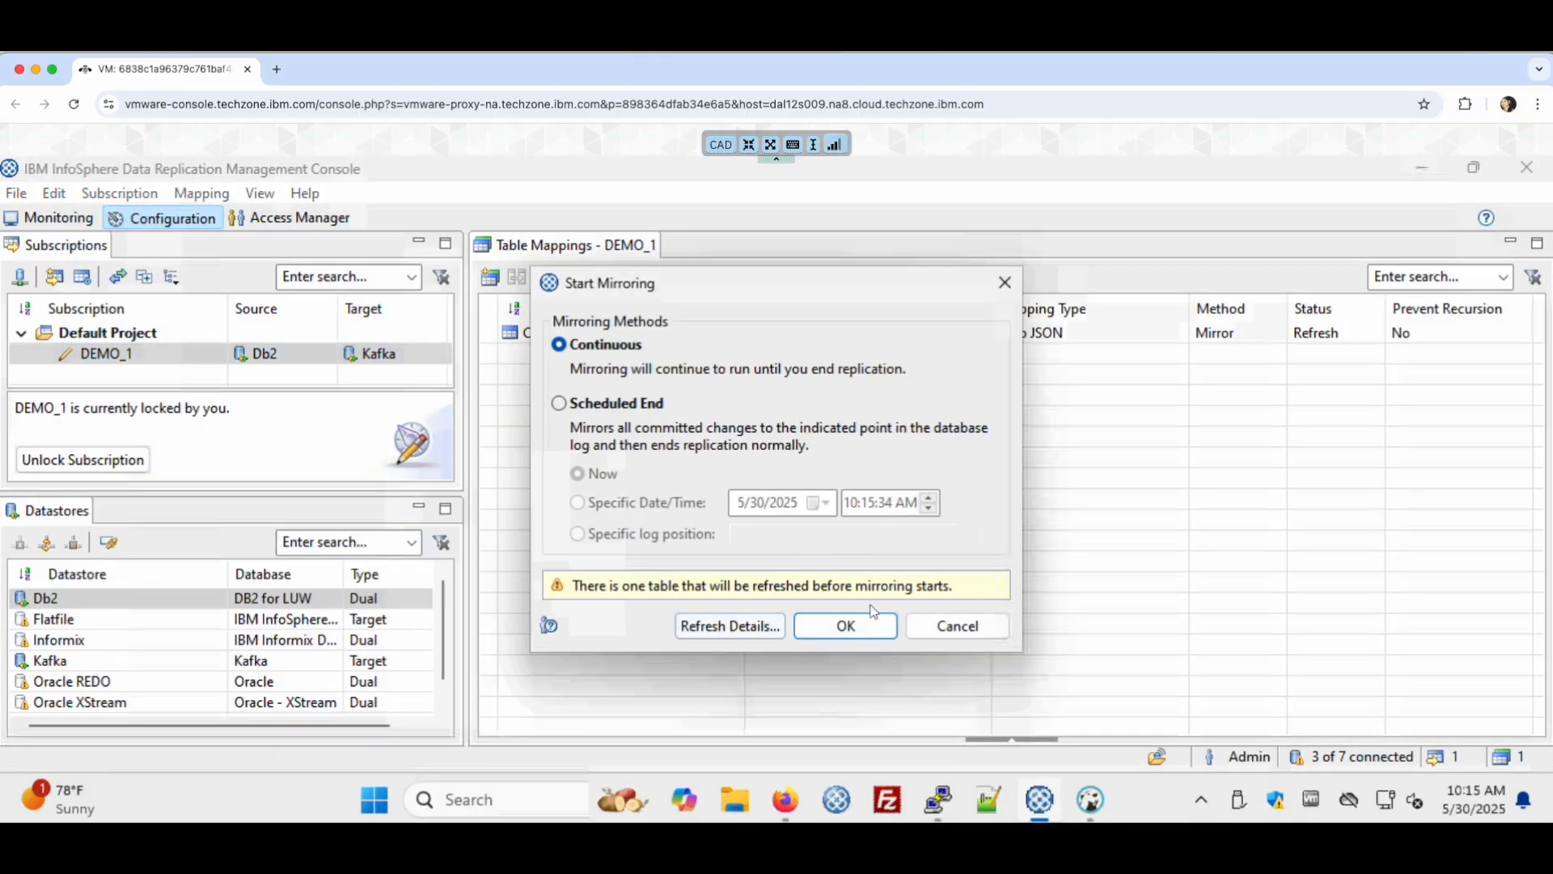
{"action": "left_click", "coordinate": [865, 624]}
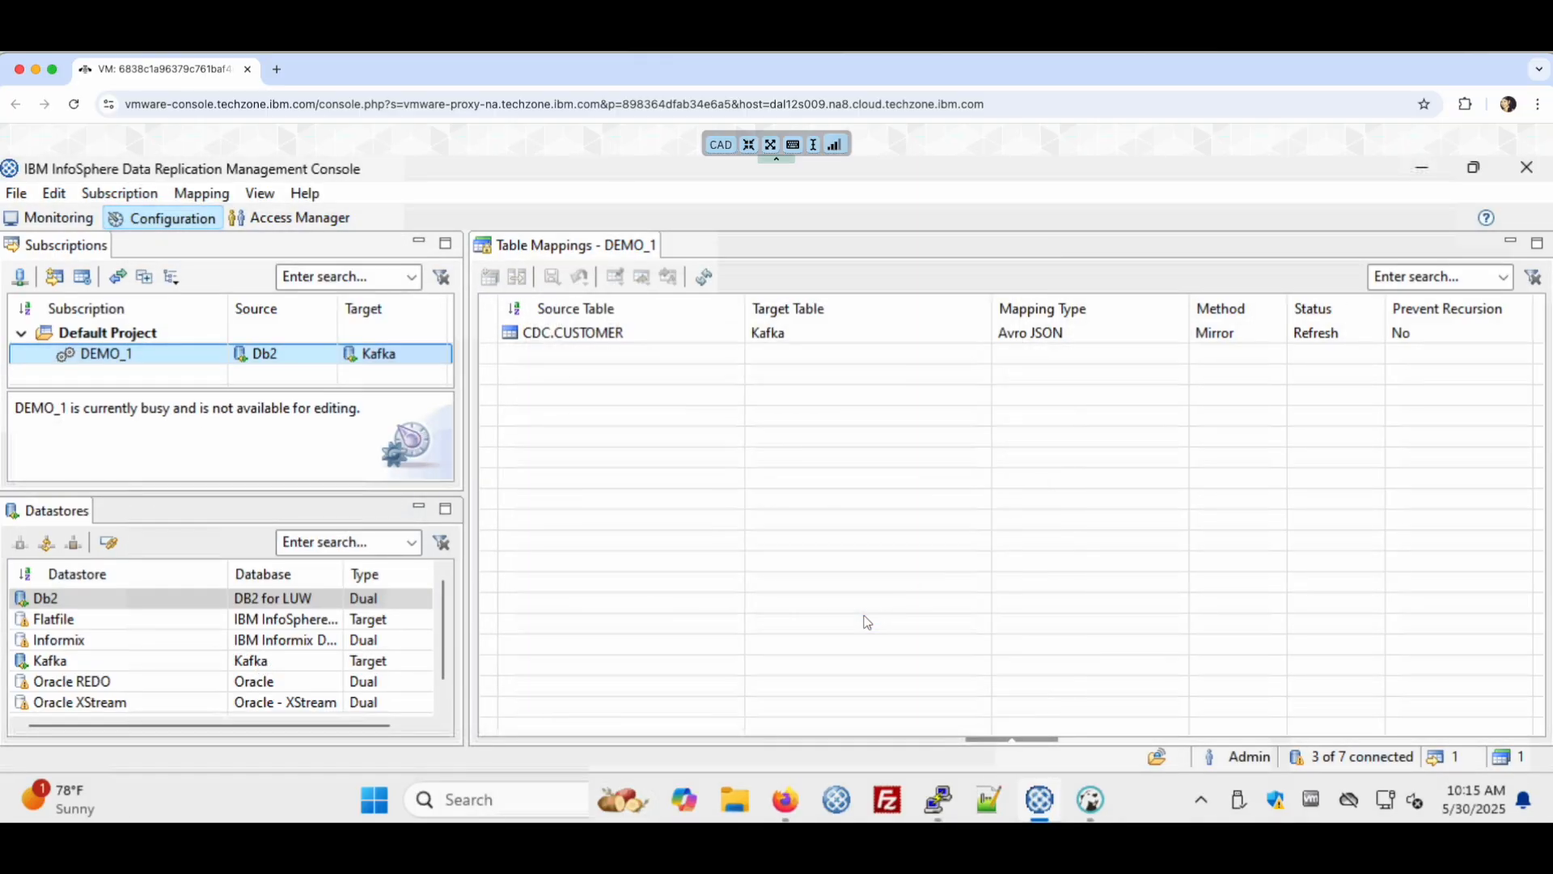
Switch to UI for Apache Kafka and check the message count of the linux.demo_1.sourcedb.cdc.customer topic
{"action": "left_click", "coordinate": [785, 801]}
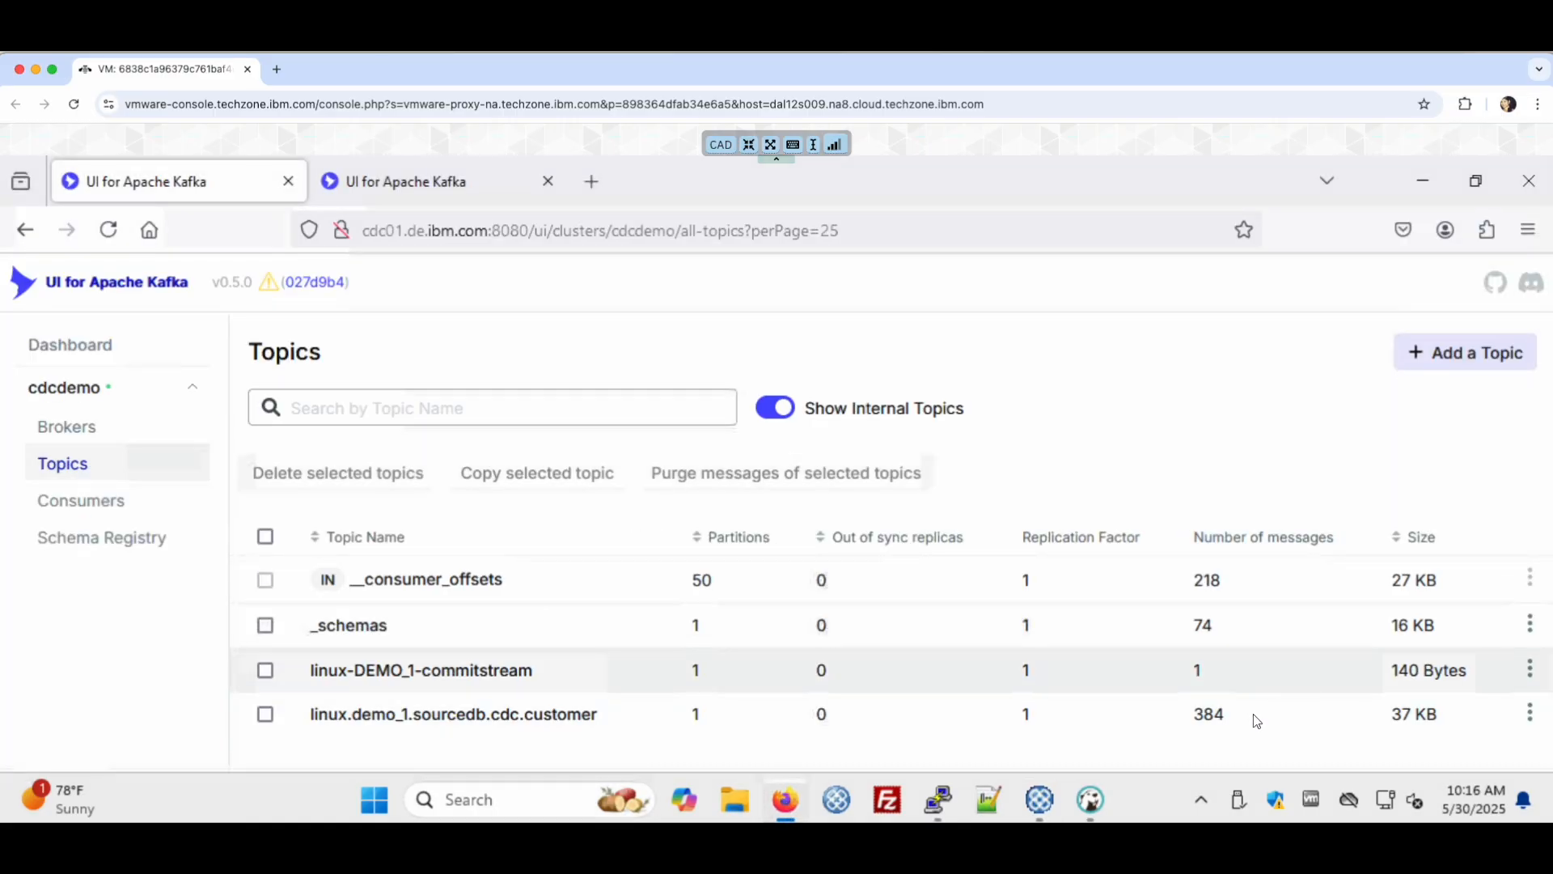
{"action": "double_click", "coordinate": [1209, 714]}
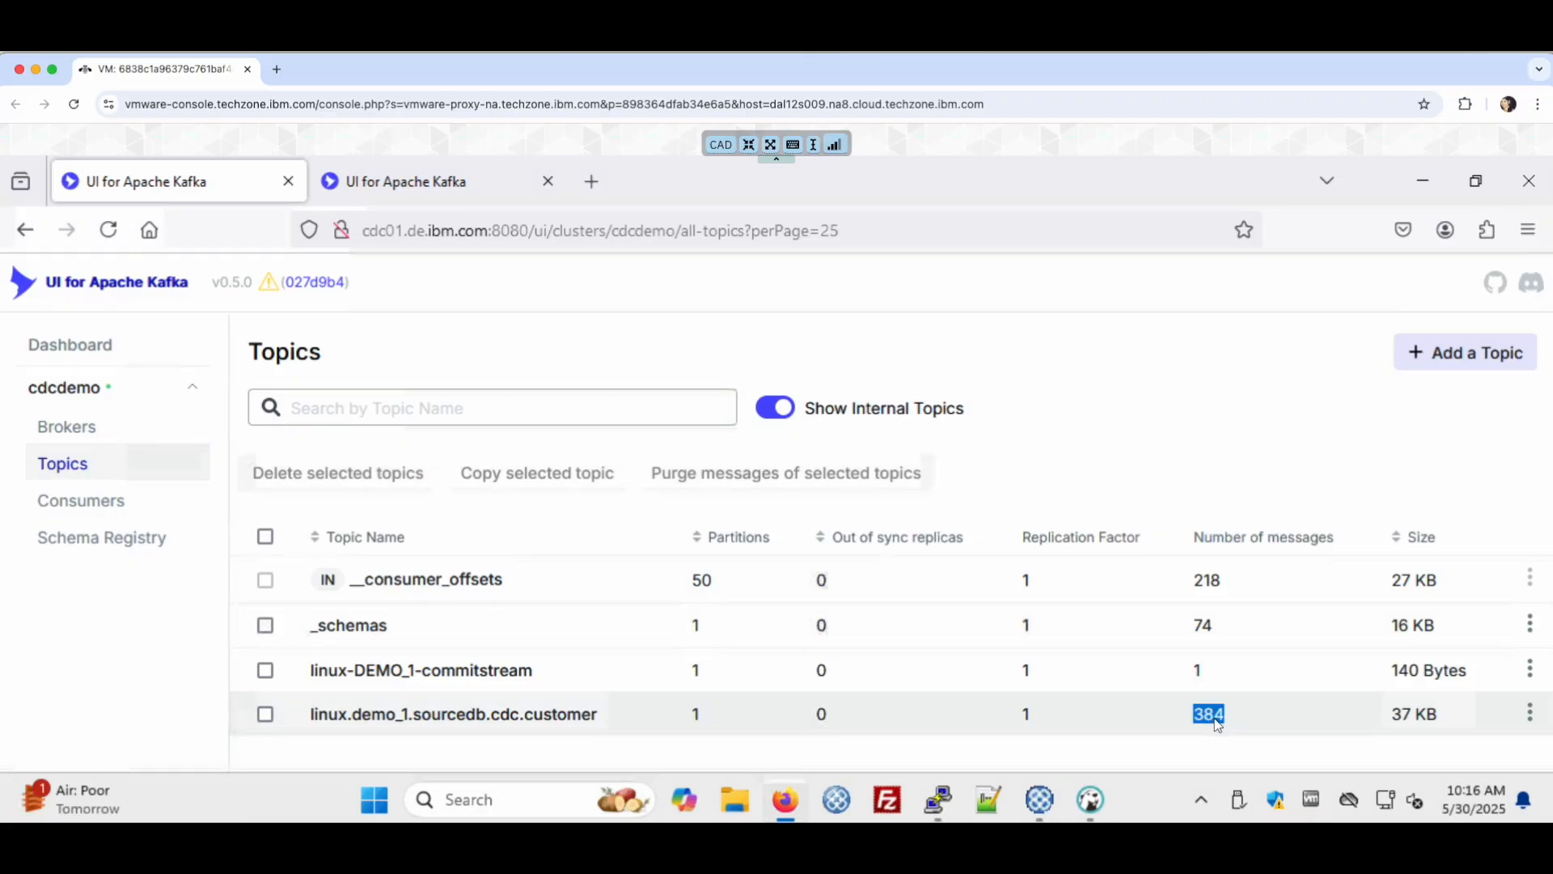
{"action": "left_click", "coordinate": [1210, 716]}
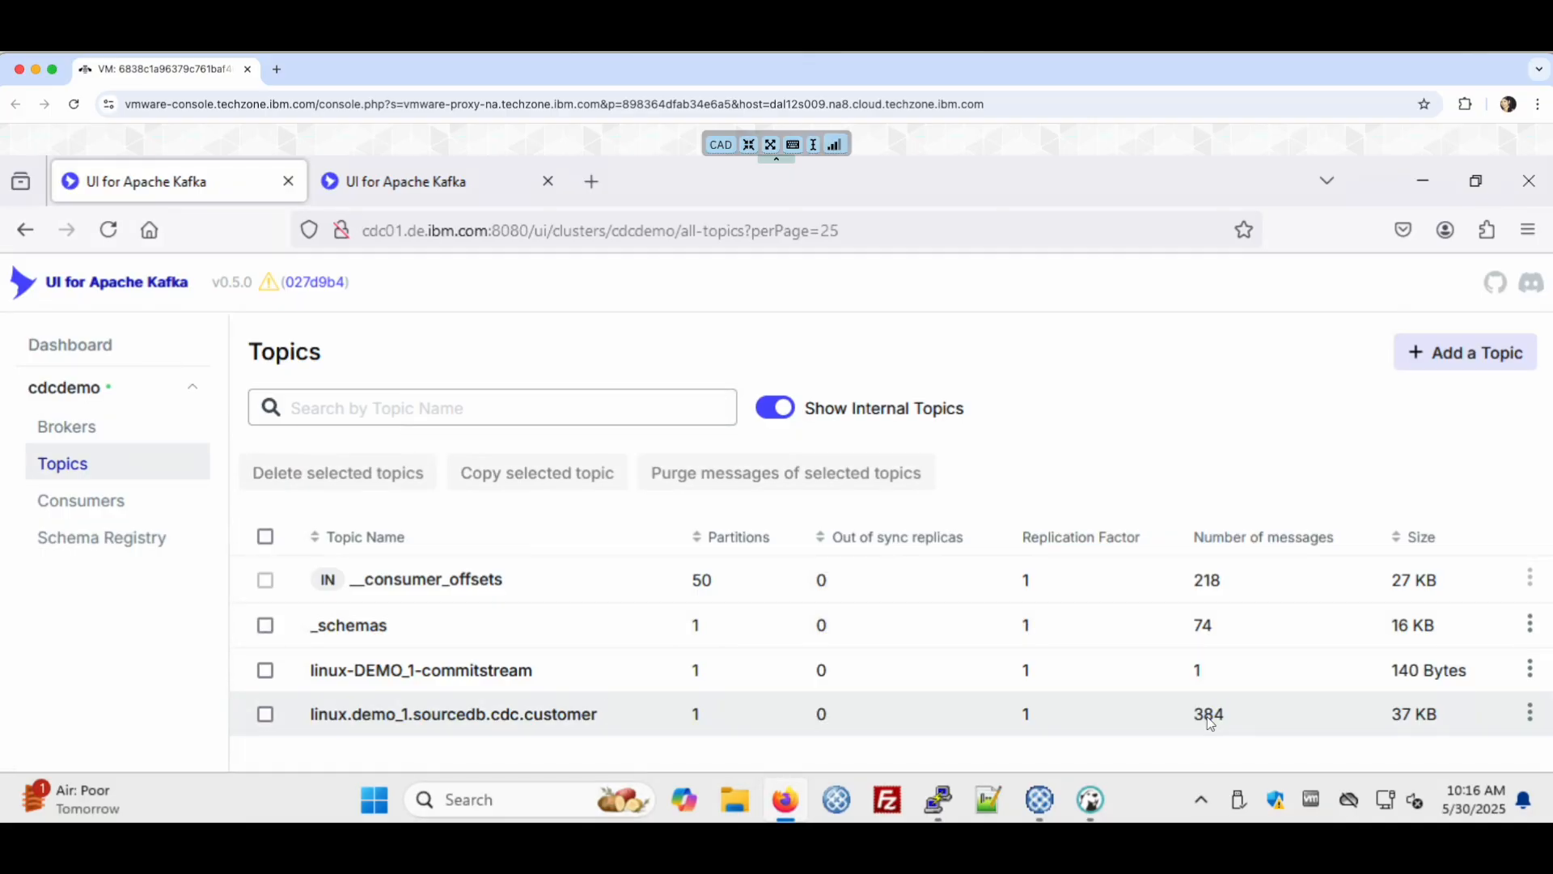
Open the messages of the linux.demo_1.sourcedb.cdc.customer topic and examine their keys and values
{"action": "left_click", "coordinate": [380, 715]}
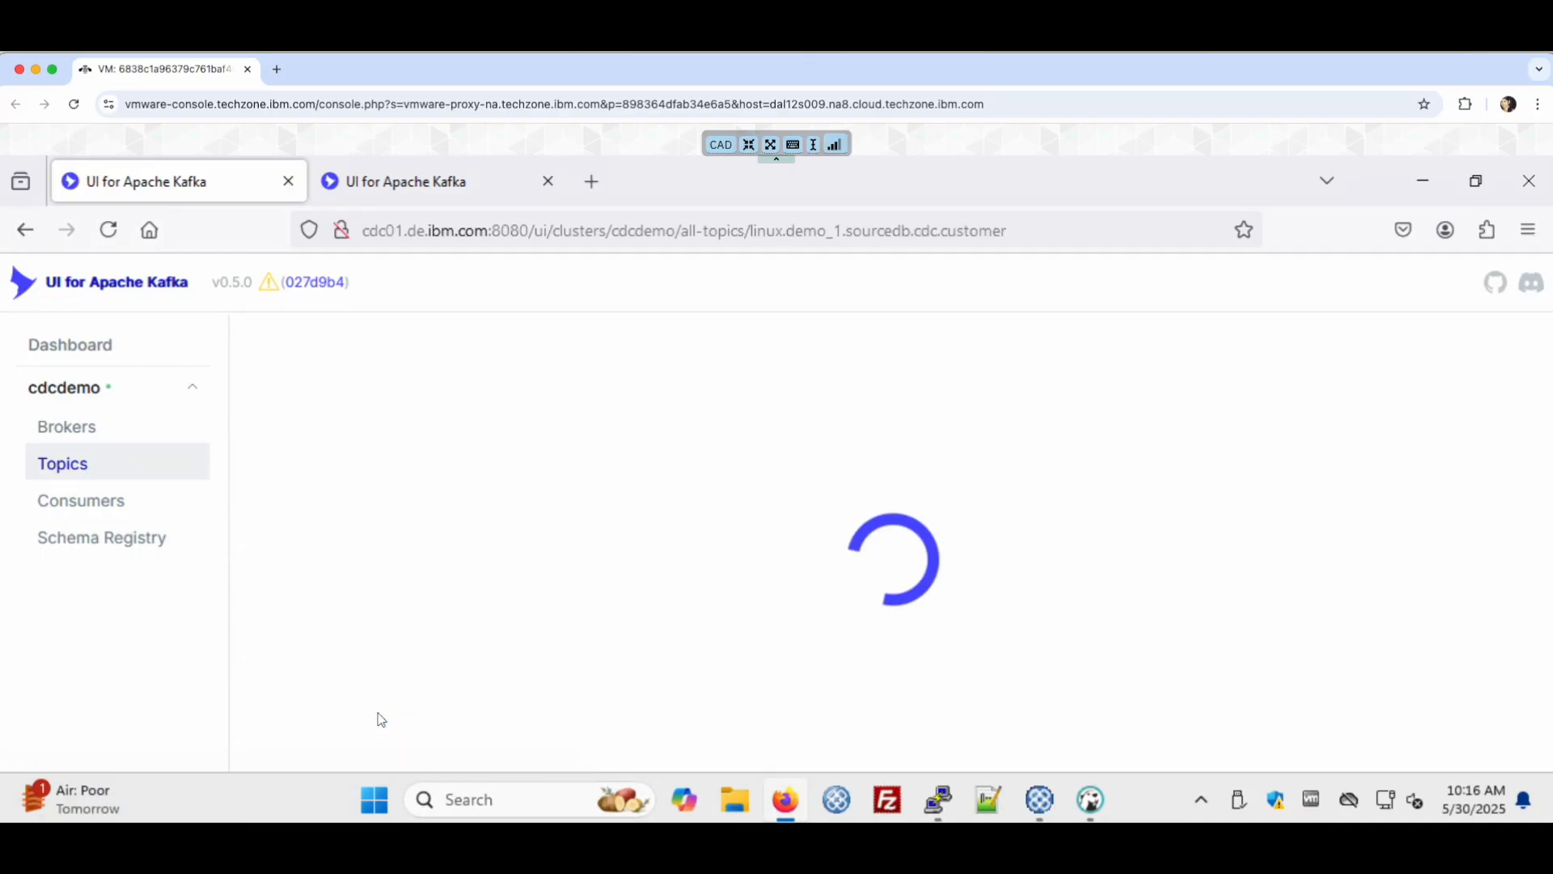
{"action": "left_click", "coordinate": [420, 414]}
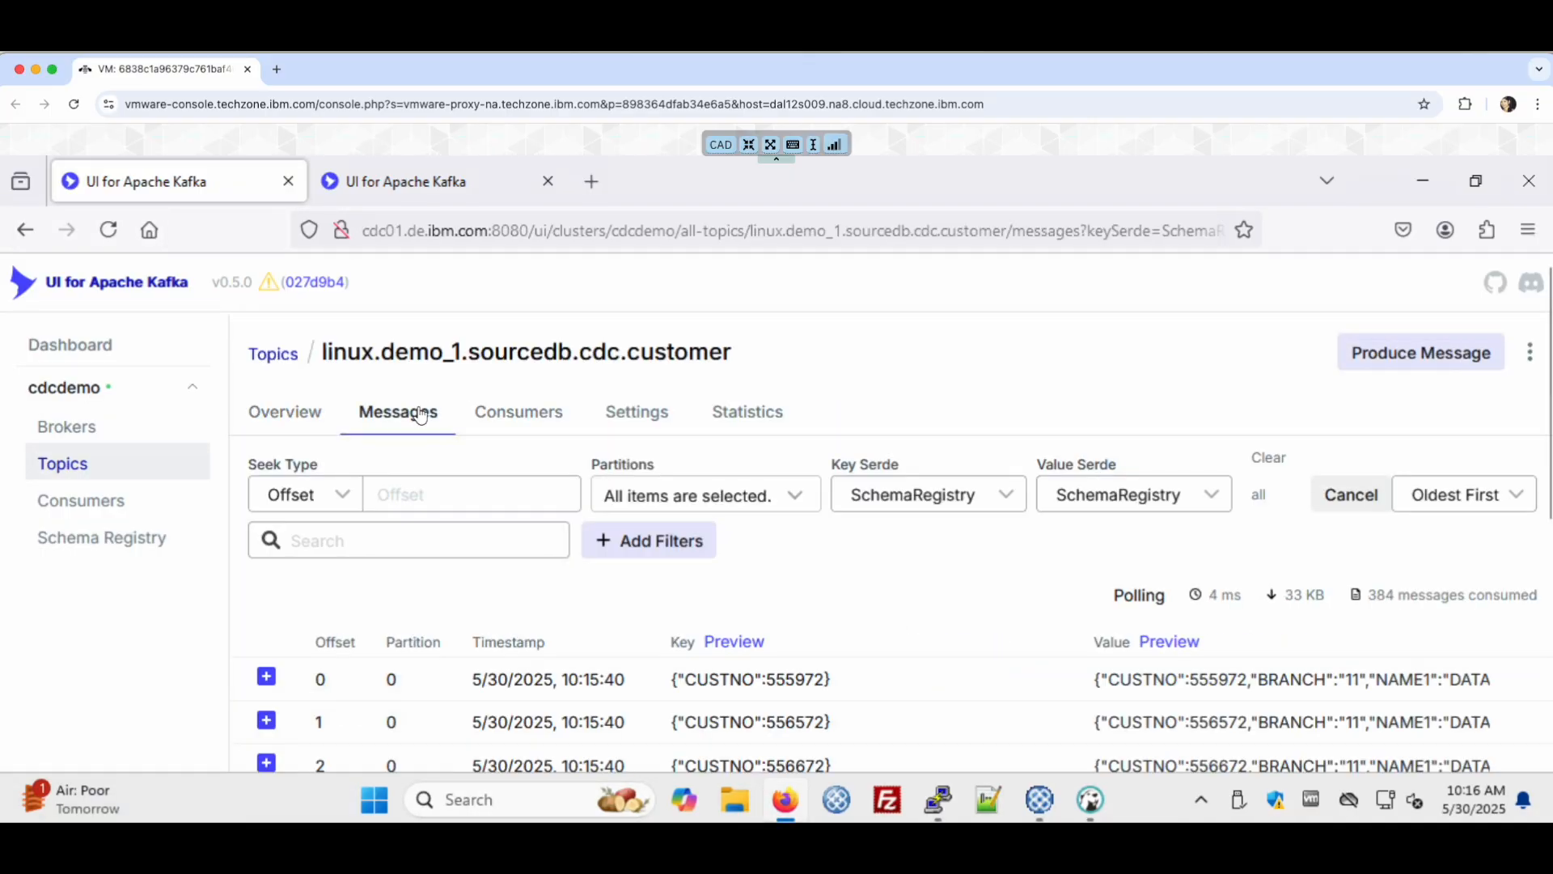
{"action": "scroll", "coordinate": [916, 579], "scroll_direction": "down", "scroll_amount": 2}
{"action": "scroll", "coordinate": [915, 580], "scroll_direction": "down", "scroll_amount": 3}
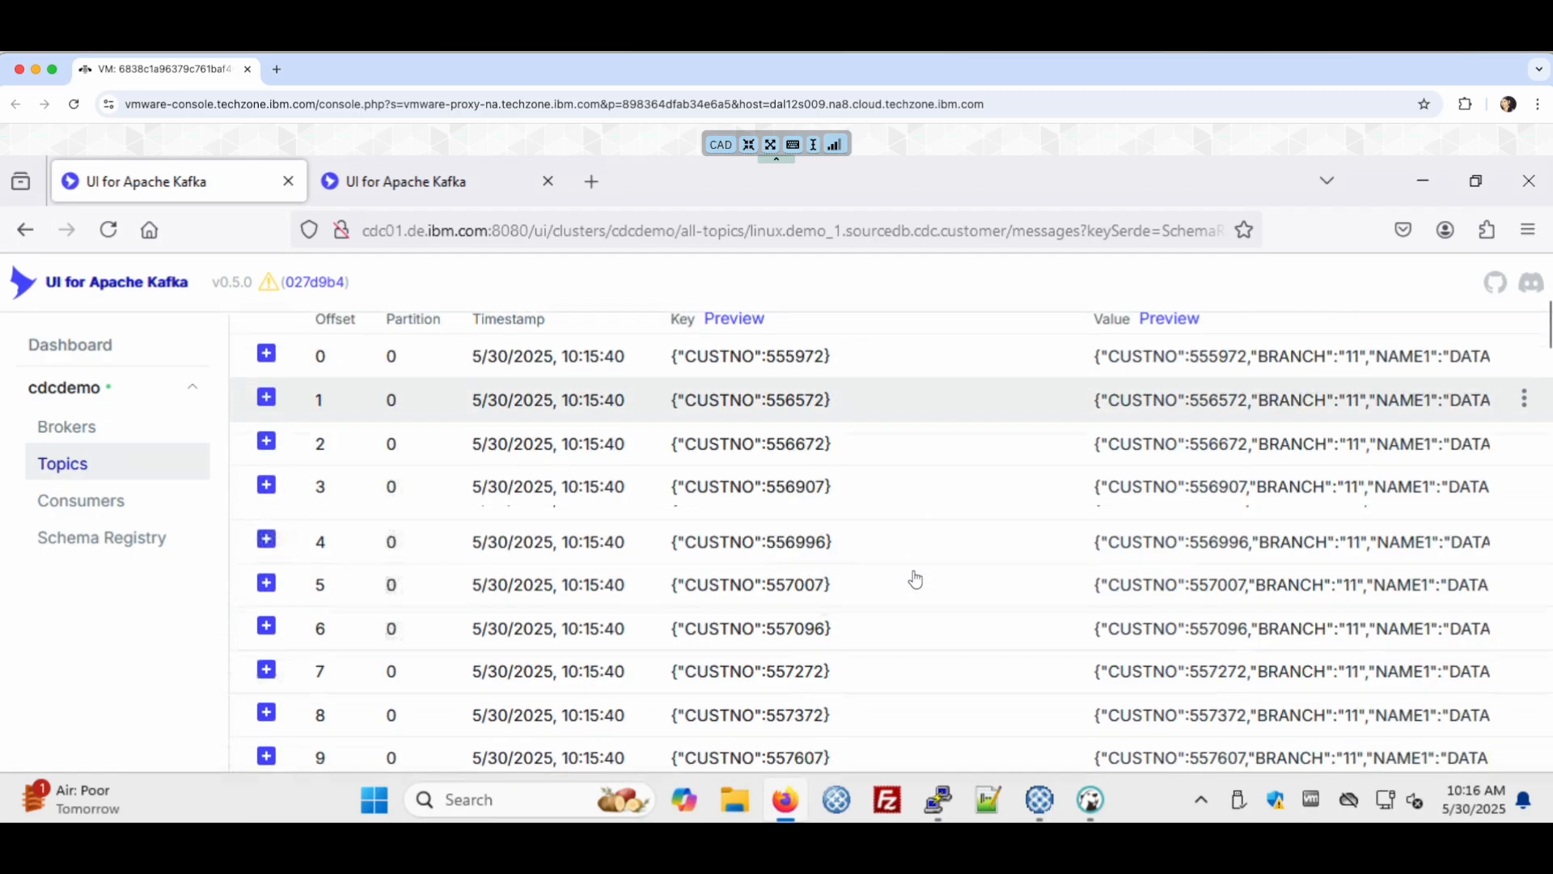
{"action": "scroll", "coordinate": [917, 579], "scroll_direction": "up", "scroll_amount": 3}
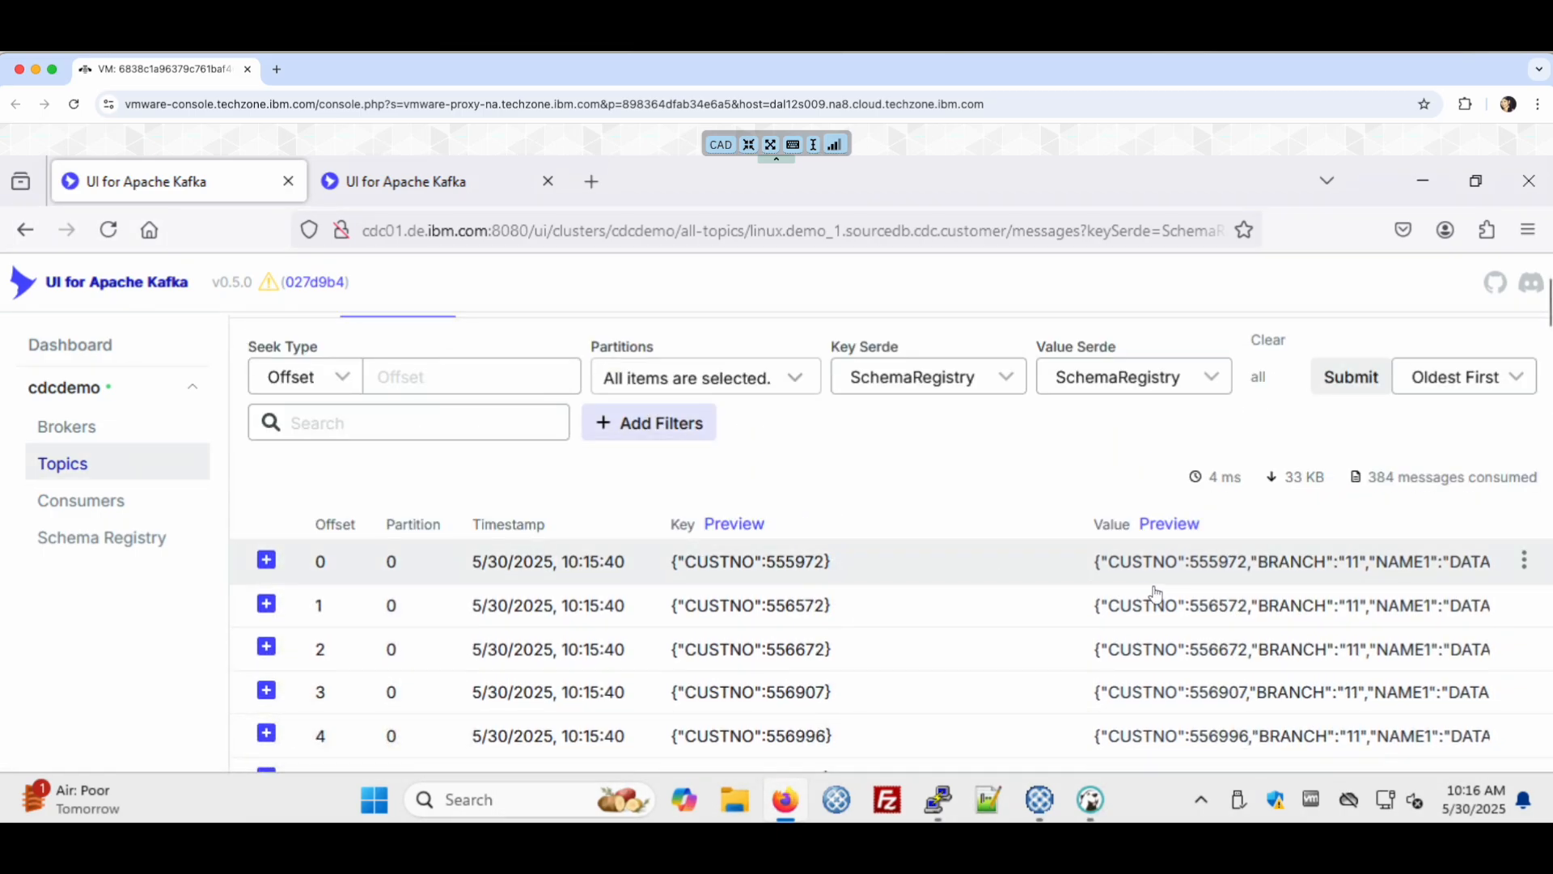
{"action": "scroll", "coordinate": [1105, 721], "scroll_direction": "down", "scroll_amount": 3}
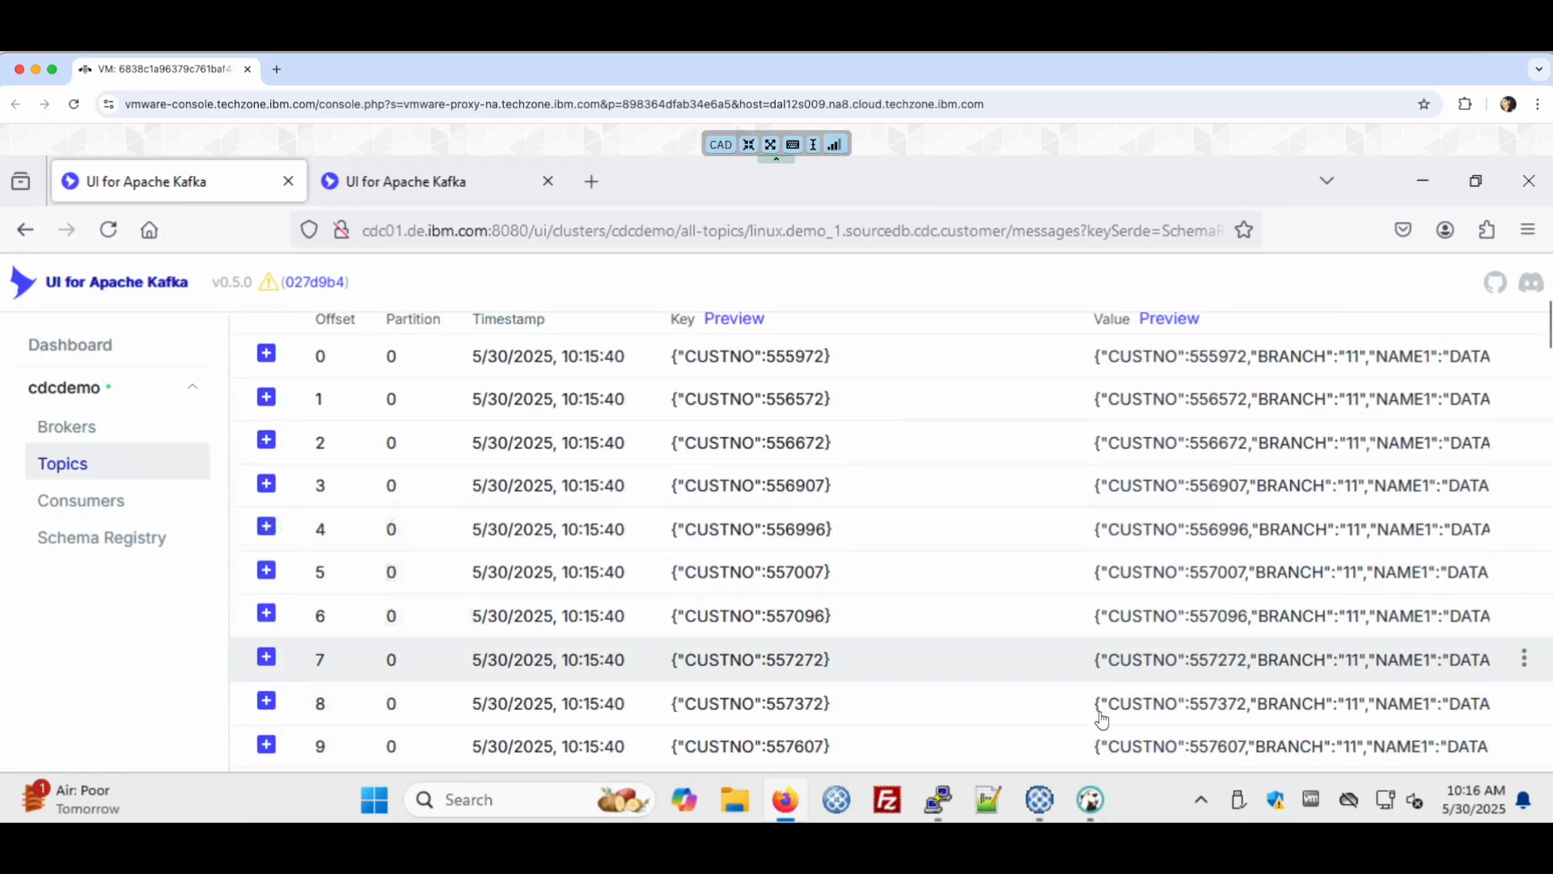
{"action": "scroll", "coordinate": [1100, 716], "scroll_direction": "up", "scroll_amount": 3}
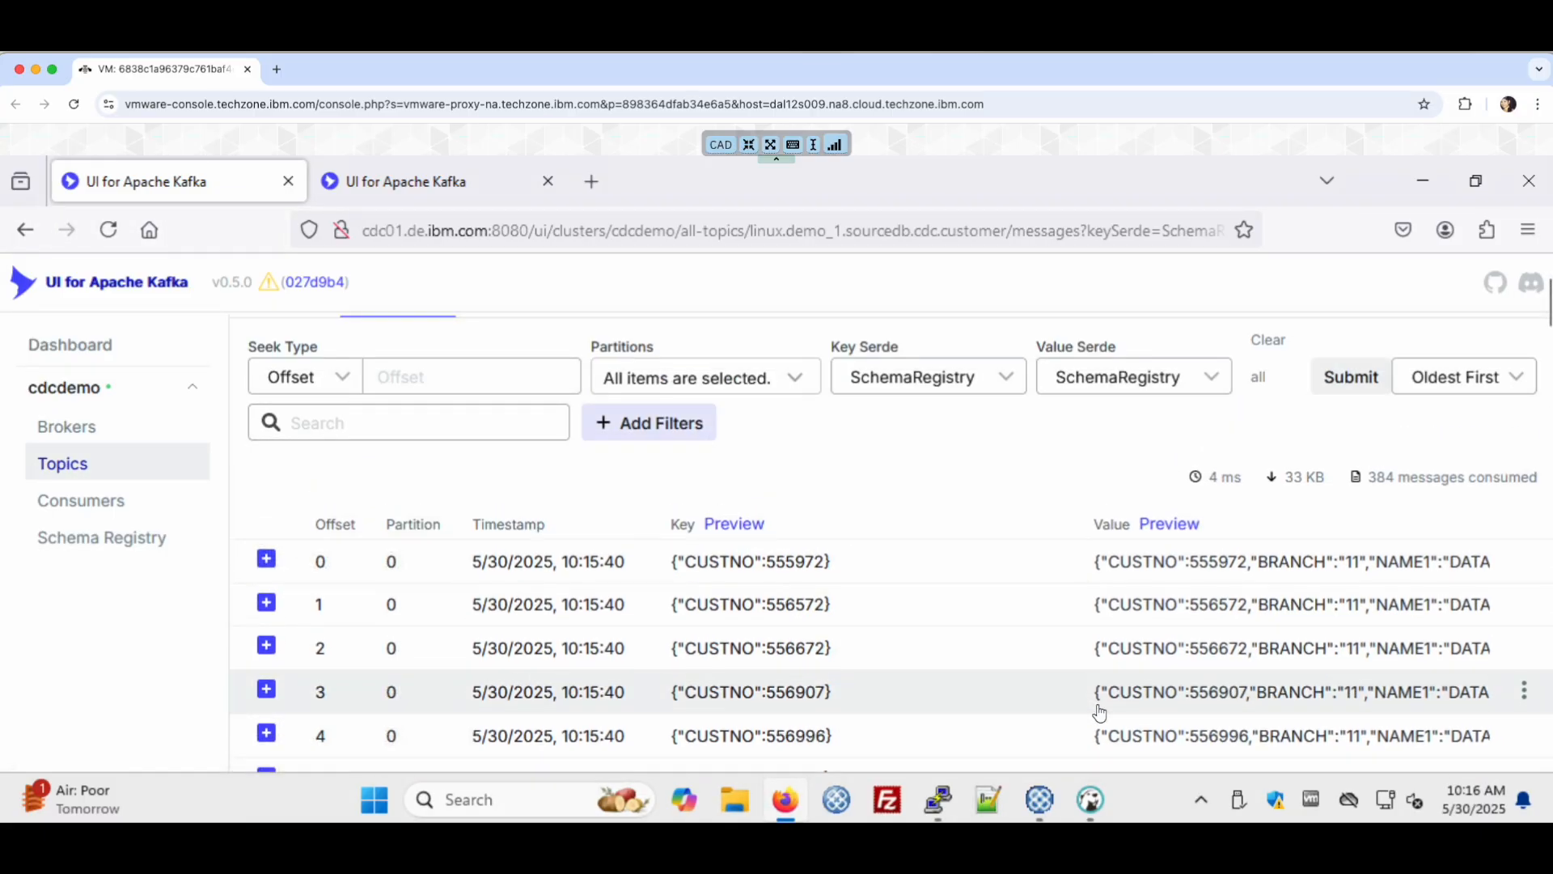
Switch to DBeaver and run only the UPDATE statement that sets balance to 1 in cdc.customer
{"action": "left_click", "coordinate": [1099, 803]}
{"action": "left_click", "coordinate": [399, 352]}
{"action": "left_click_drag", "start_coordinate": [612, 373], "coordinate": [299, 336]}
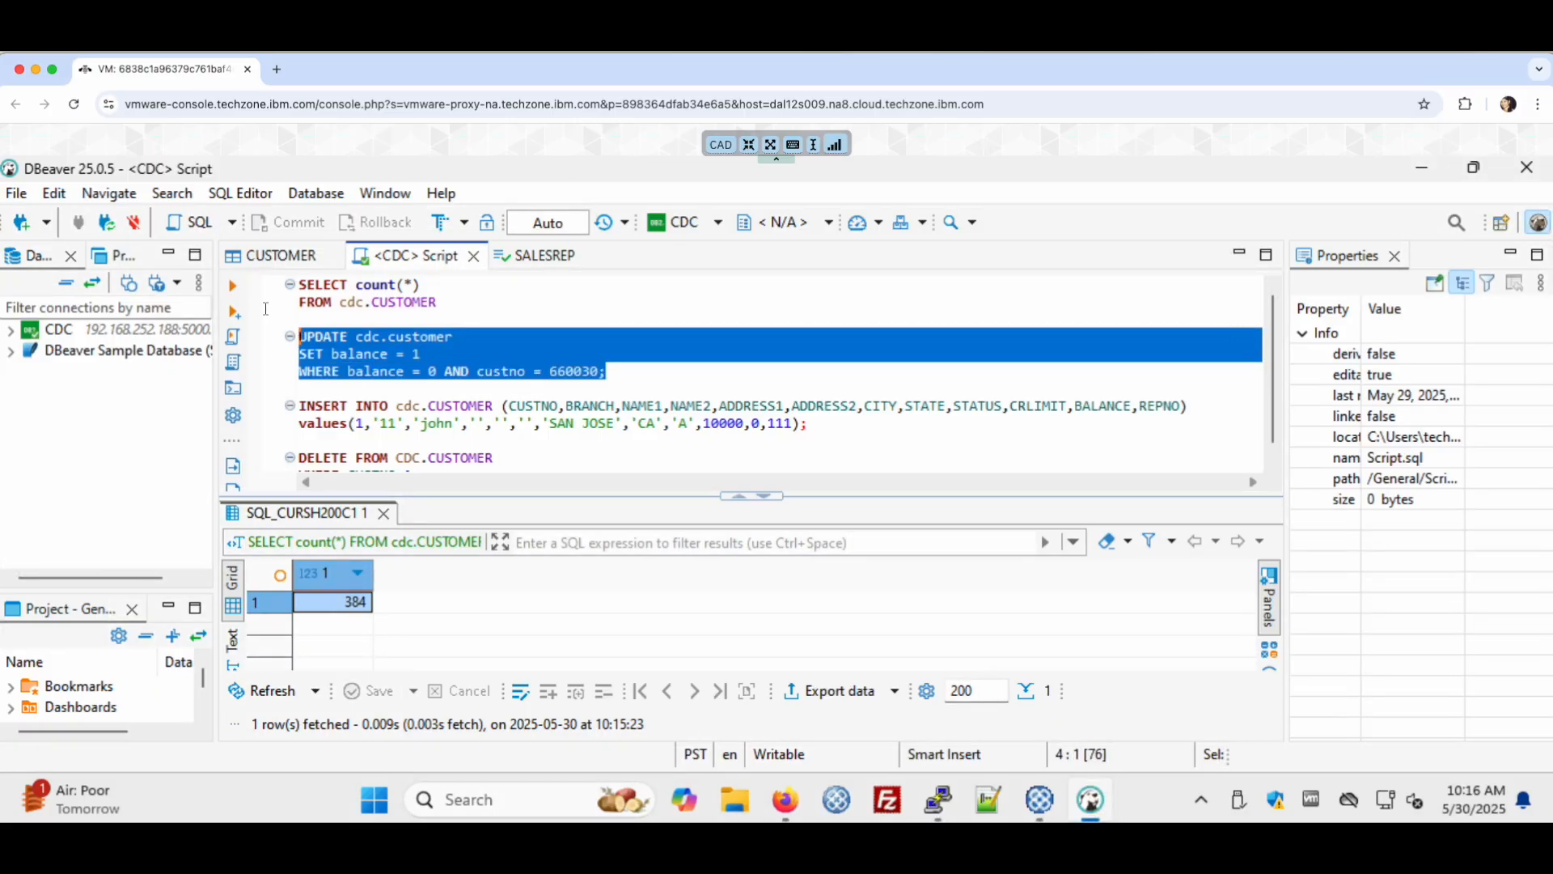
{"action": "left_click", "coordinate": [235, 287]}
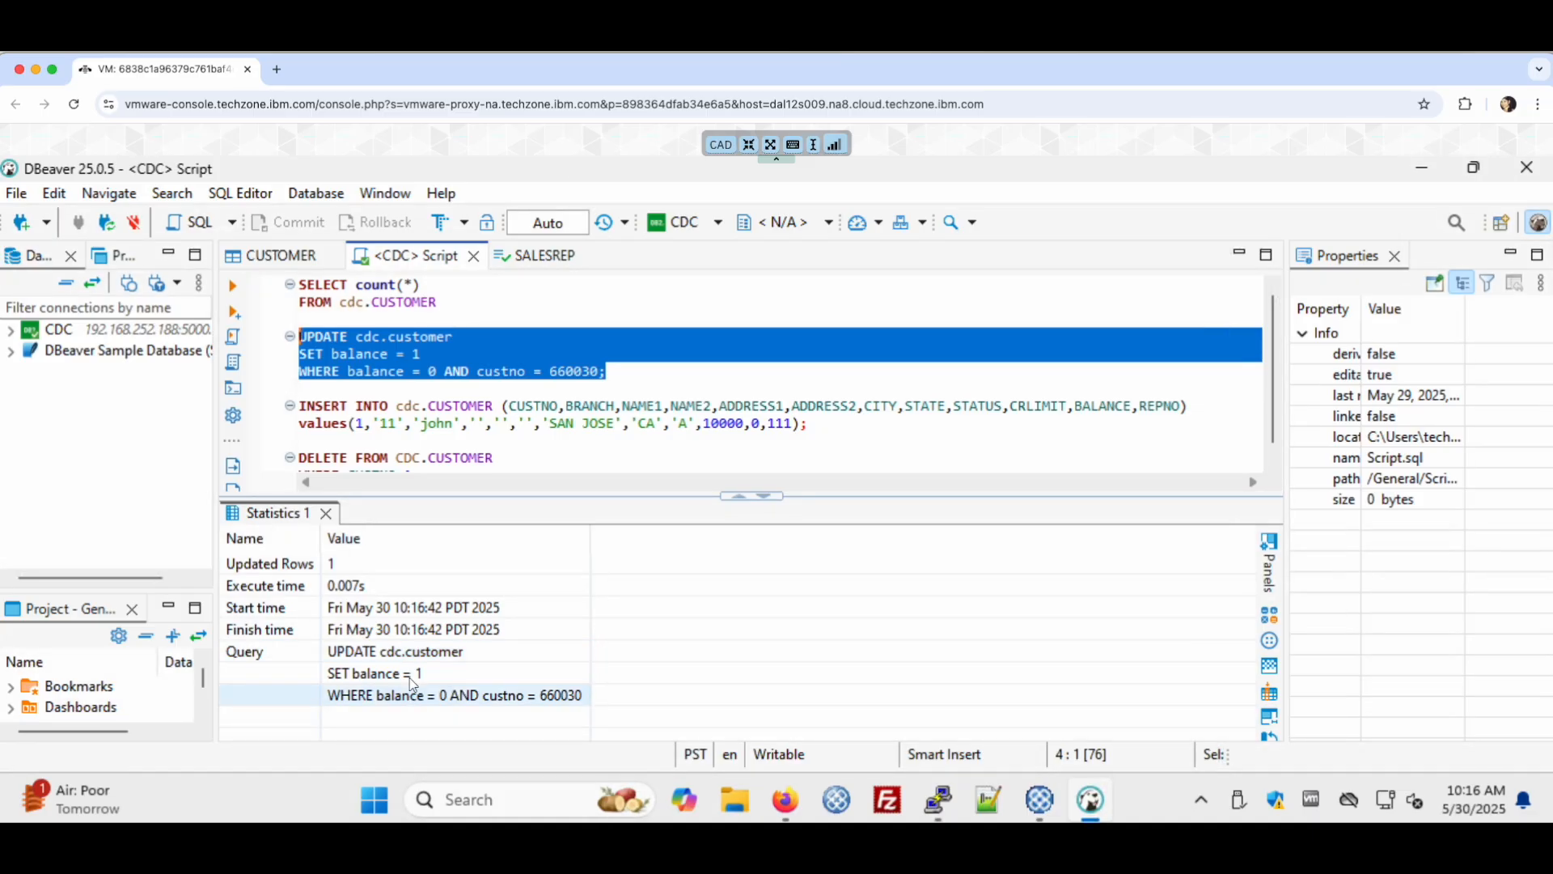
Switch to UI for Apache Kafka and list the customer topic's messages with Newest First
{"action": "left_click", "coordinate": [785, 801]}
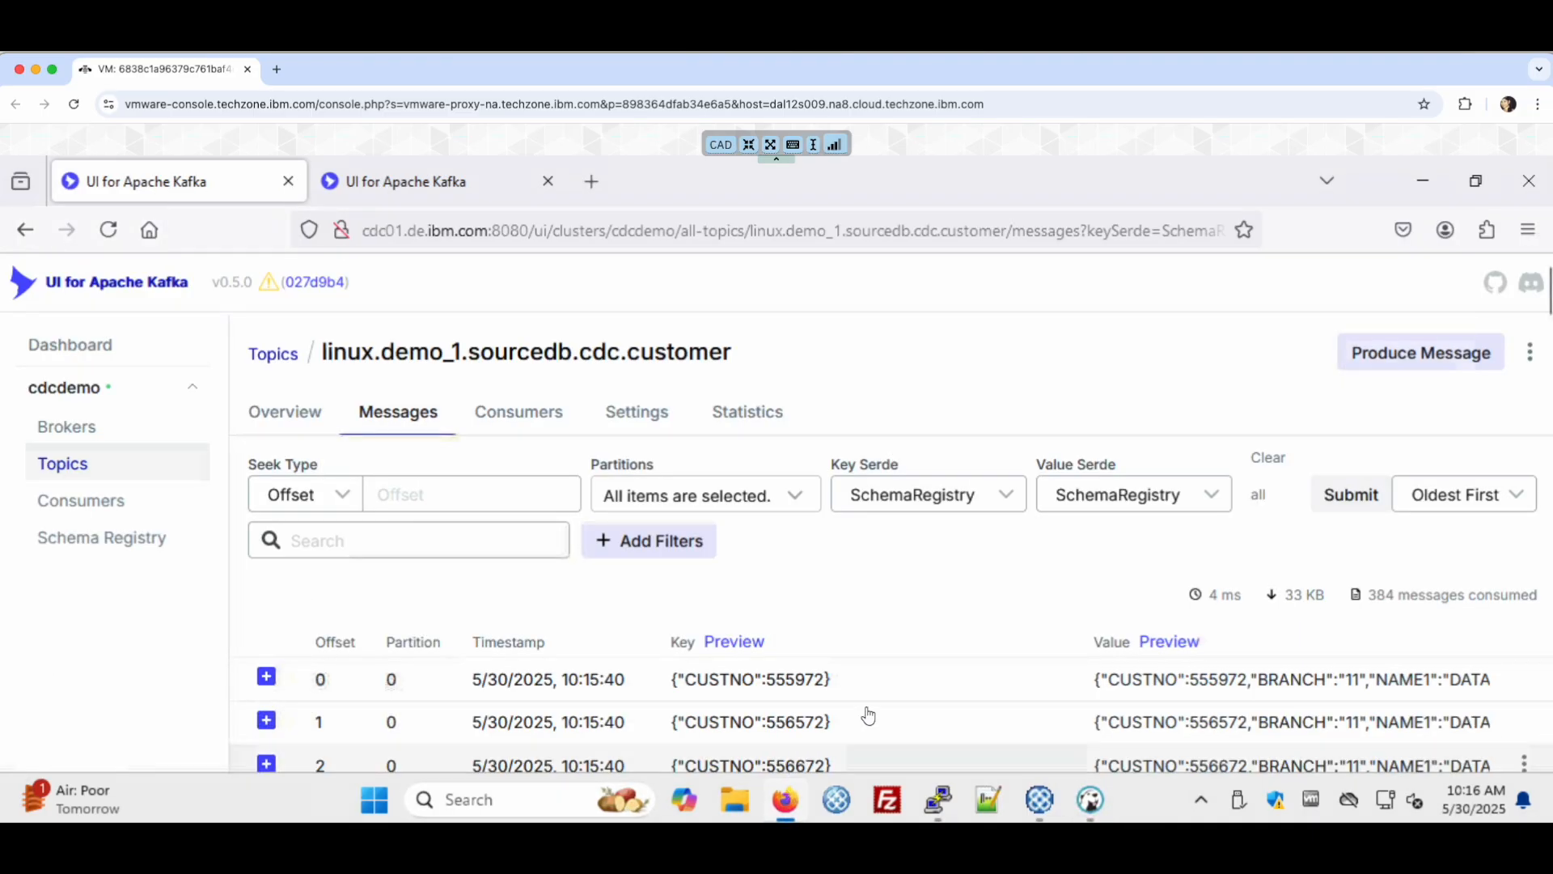
{"action": "left_click", "coordinate": [1501, 506]}
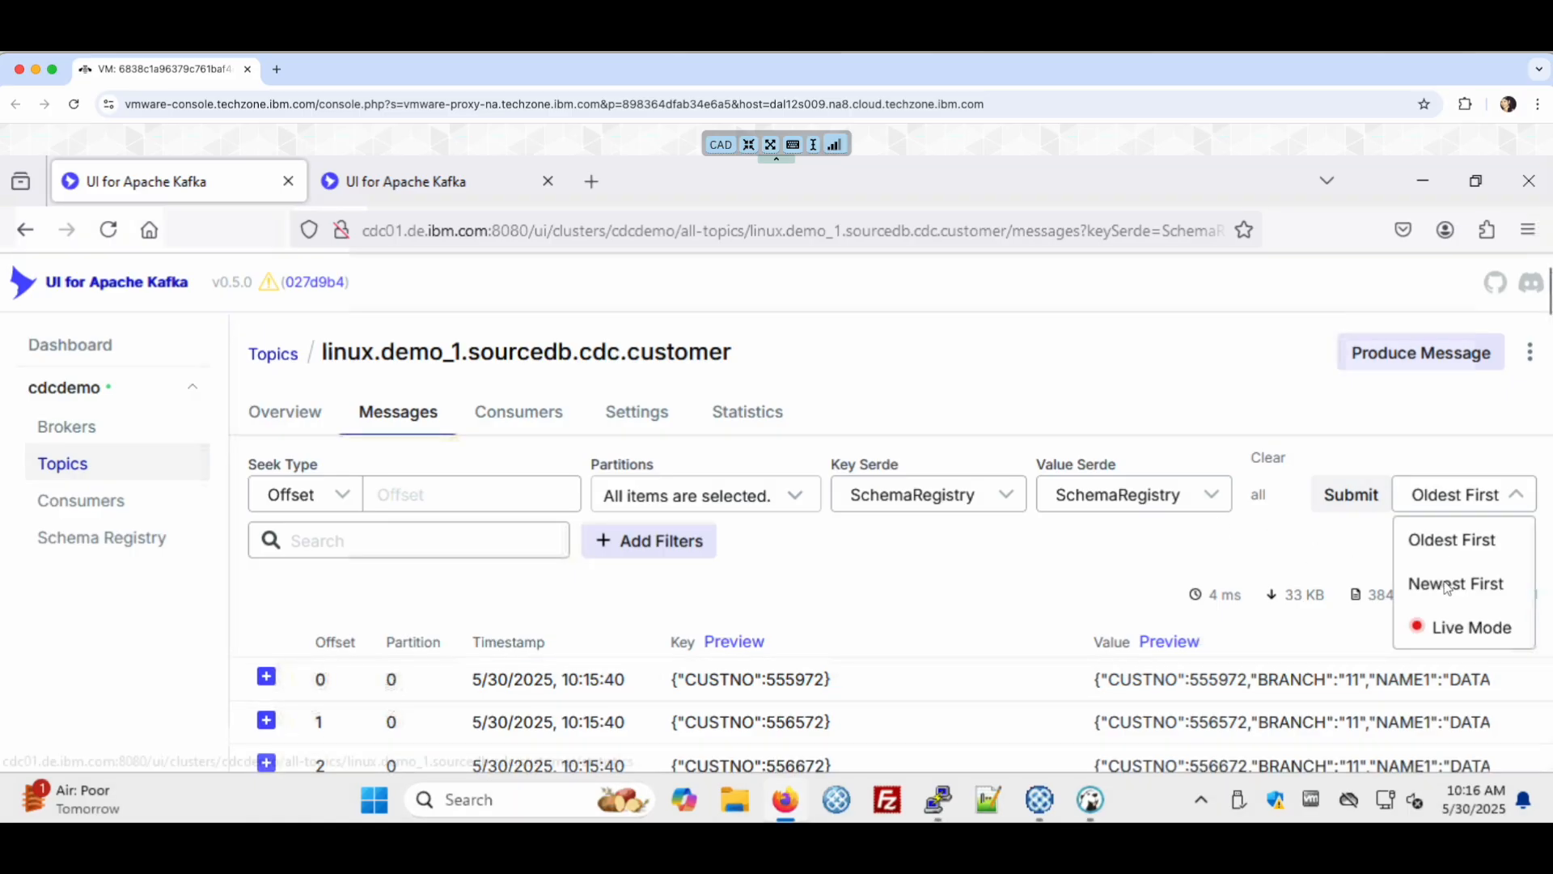
{"action": "left_click", "coordinate": [1445, 582]}
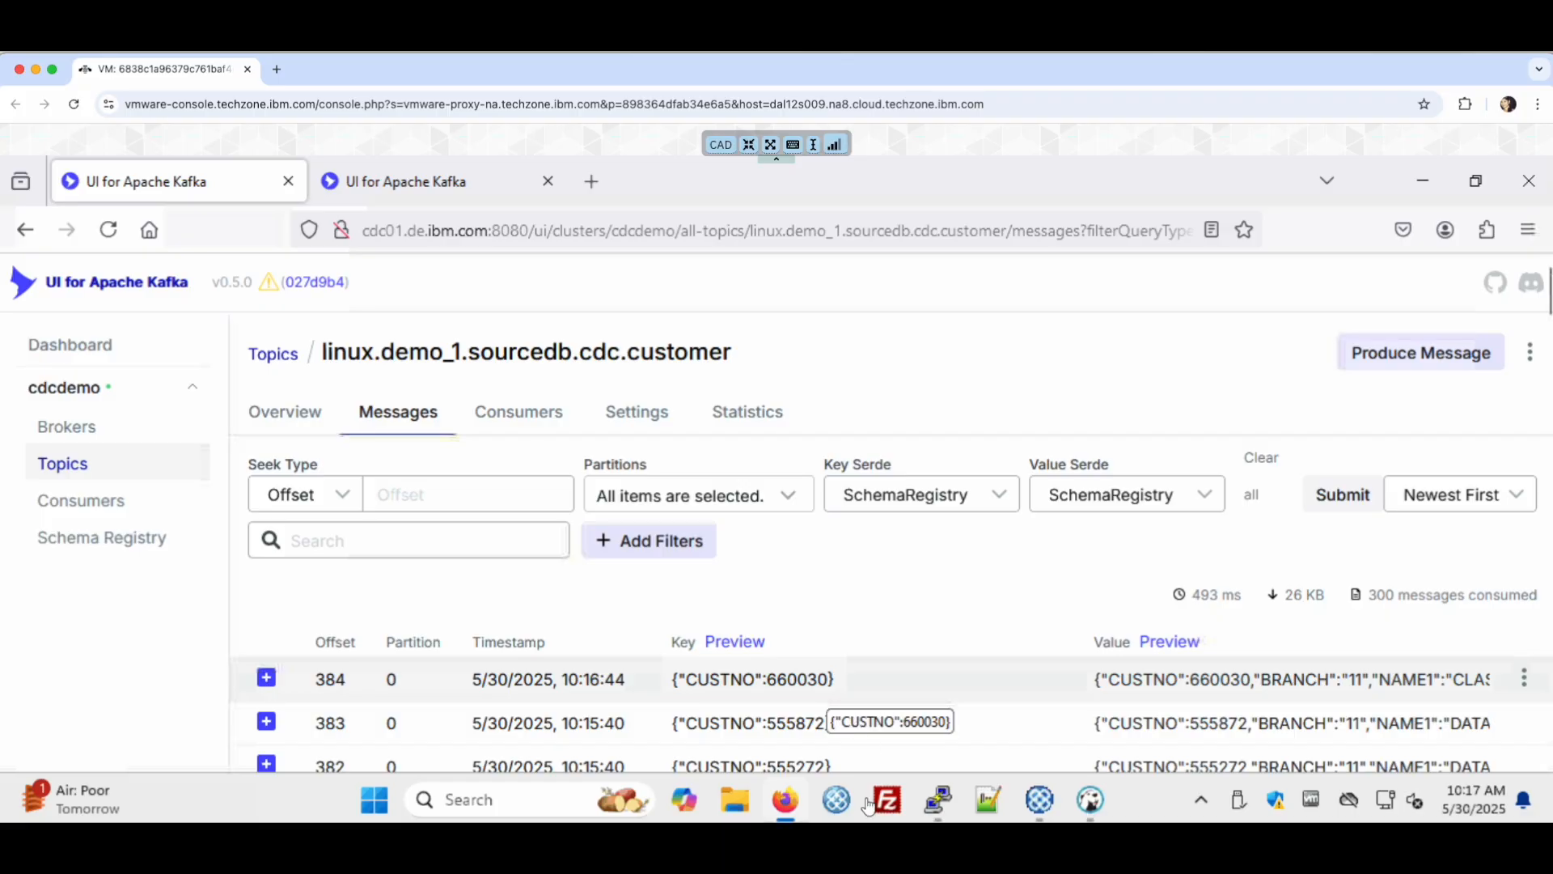
In DBeaver, run only the INSERT statement for the SAN JOSE row in cdc.CUSTOMER, and check the customer topic's messages in UI for Apache Kafka
{"action": "left_click", "coordinate": [1084, 797]}
{"action": "left_click_drag", "start_coordinate": [809, 423], "coordinate": [294, 412]}
{"action": "left_click", "coordinate": [234, 288]}
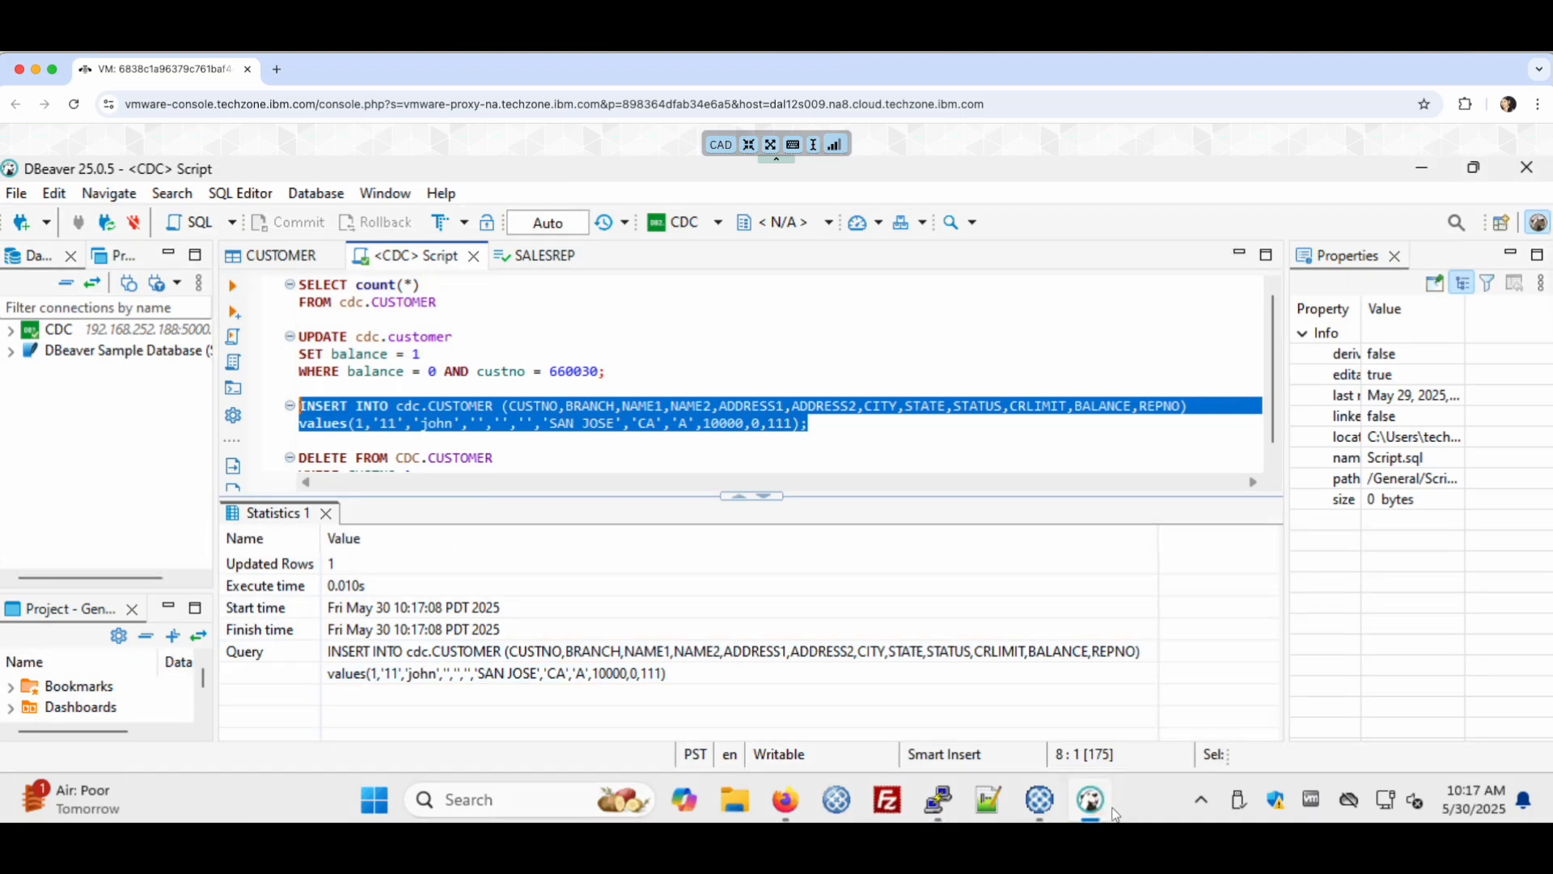
{"action": "left_click", "coordinate": [785, 799]}
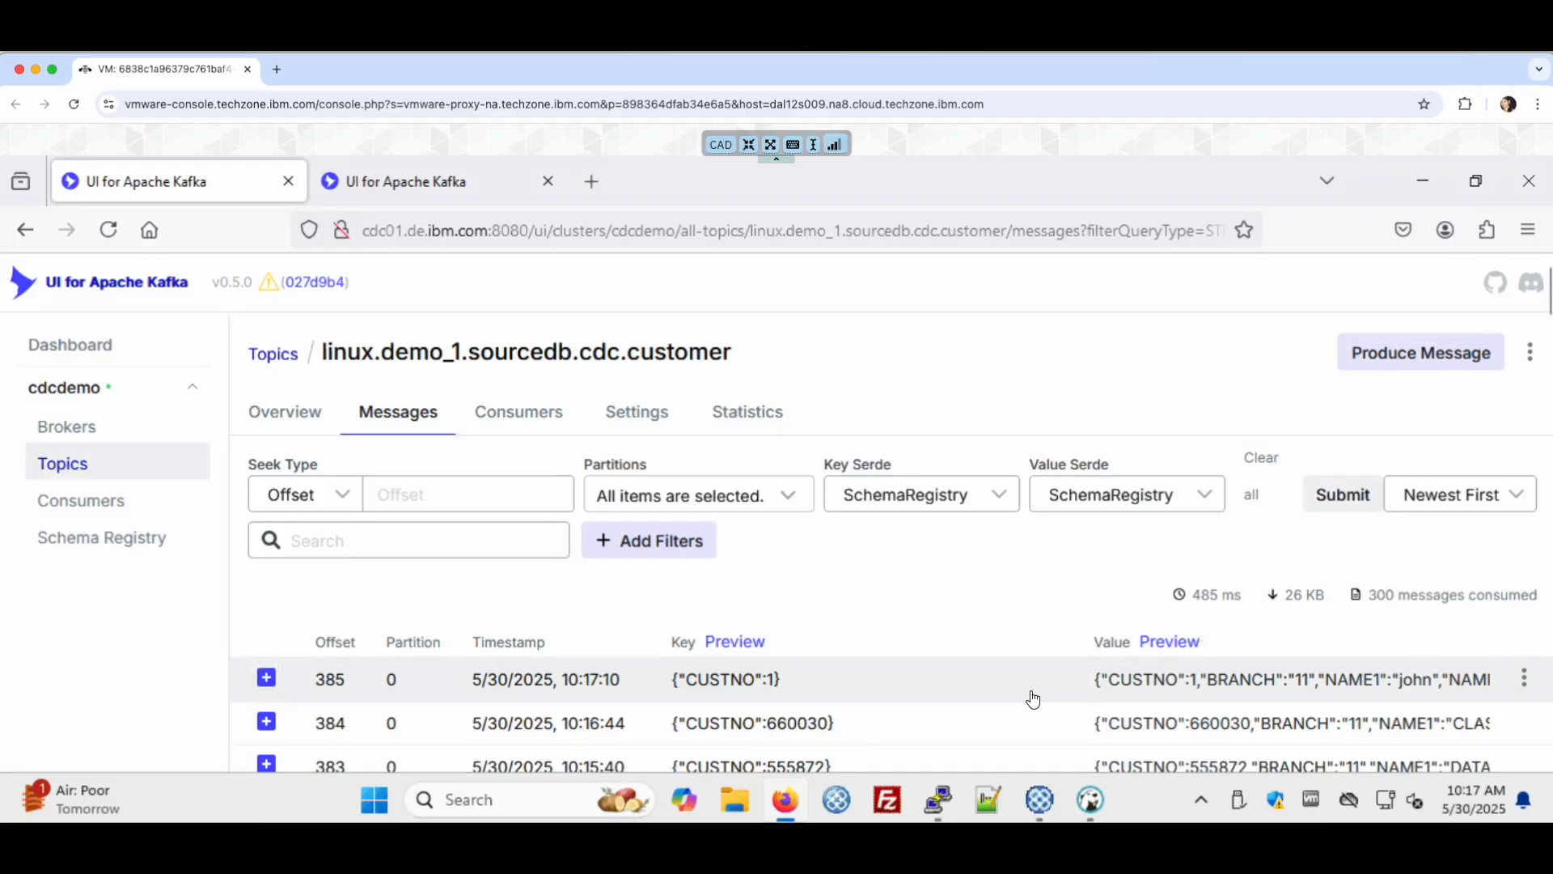
Switch to DBeaver and rerun the SELECT count(*) query on cdc.CUSTOMER
{"action": "left_click", "coordinate": [1090, 799]}
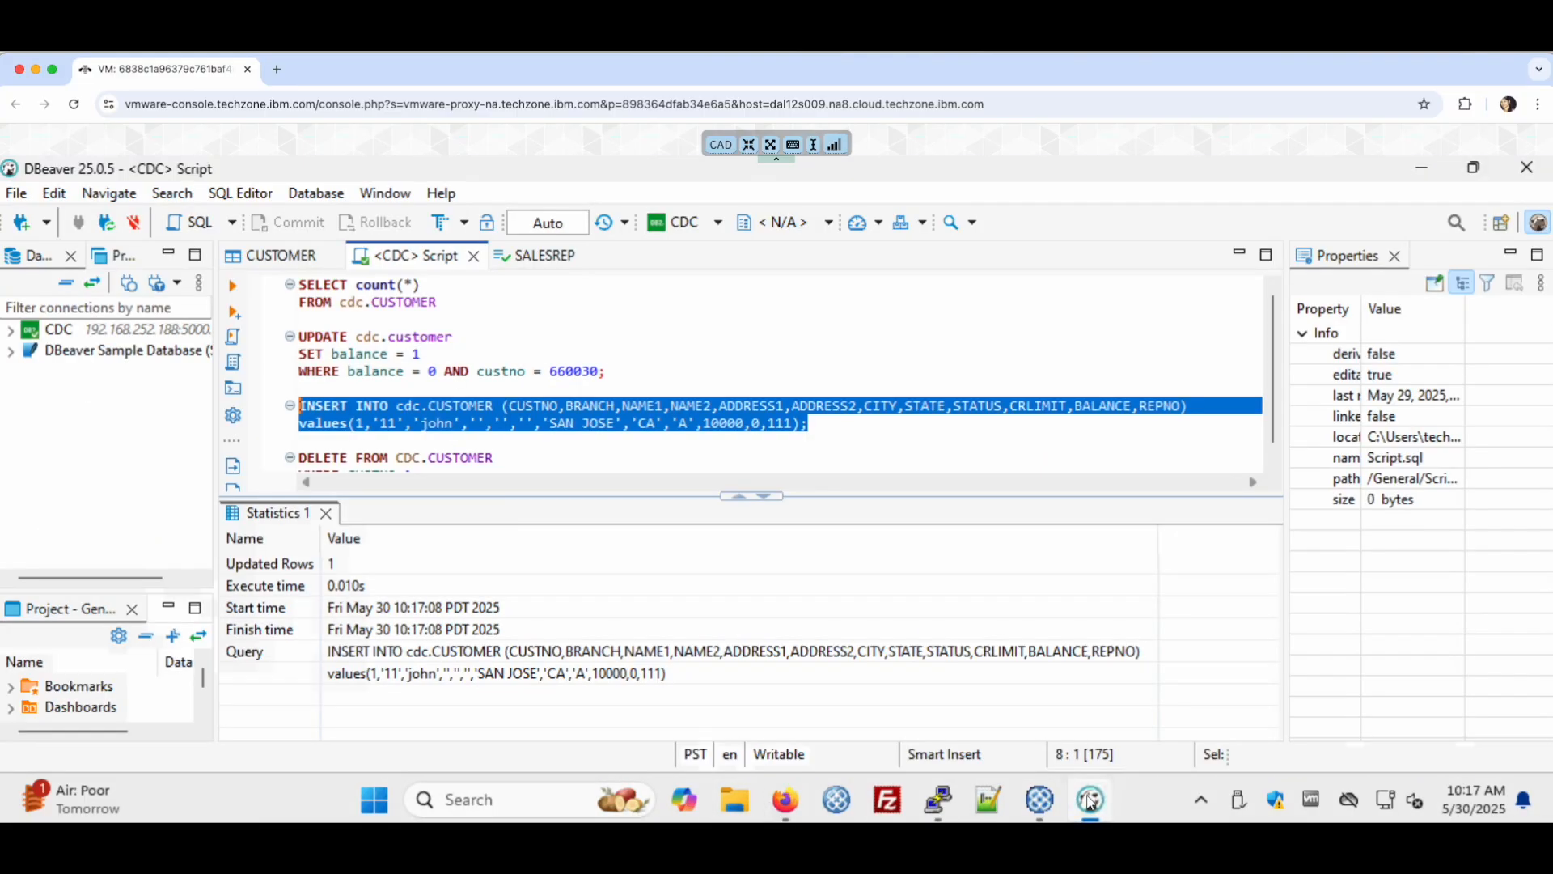
{"action": "left_click_drag", "start_coordinate": [438, 302], "coordinate": [293, 282]}
{"action": "left_click", "coordinate": [233, 288]}
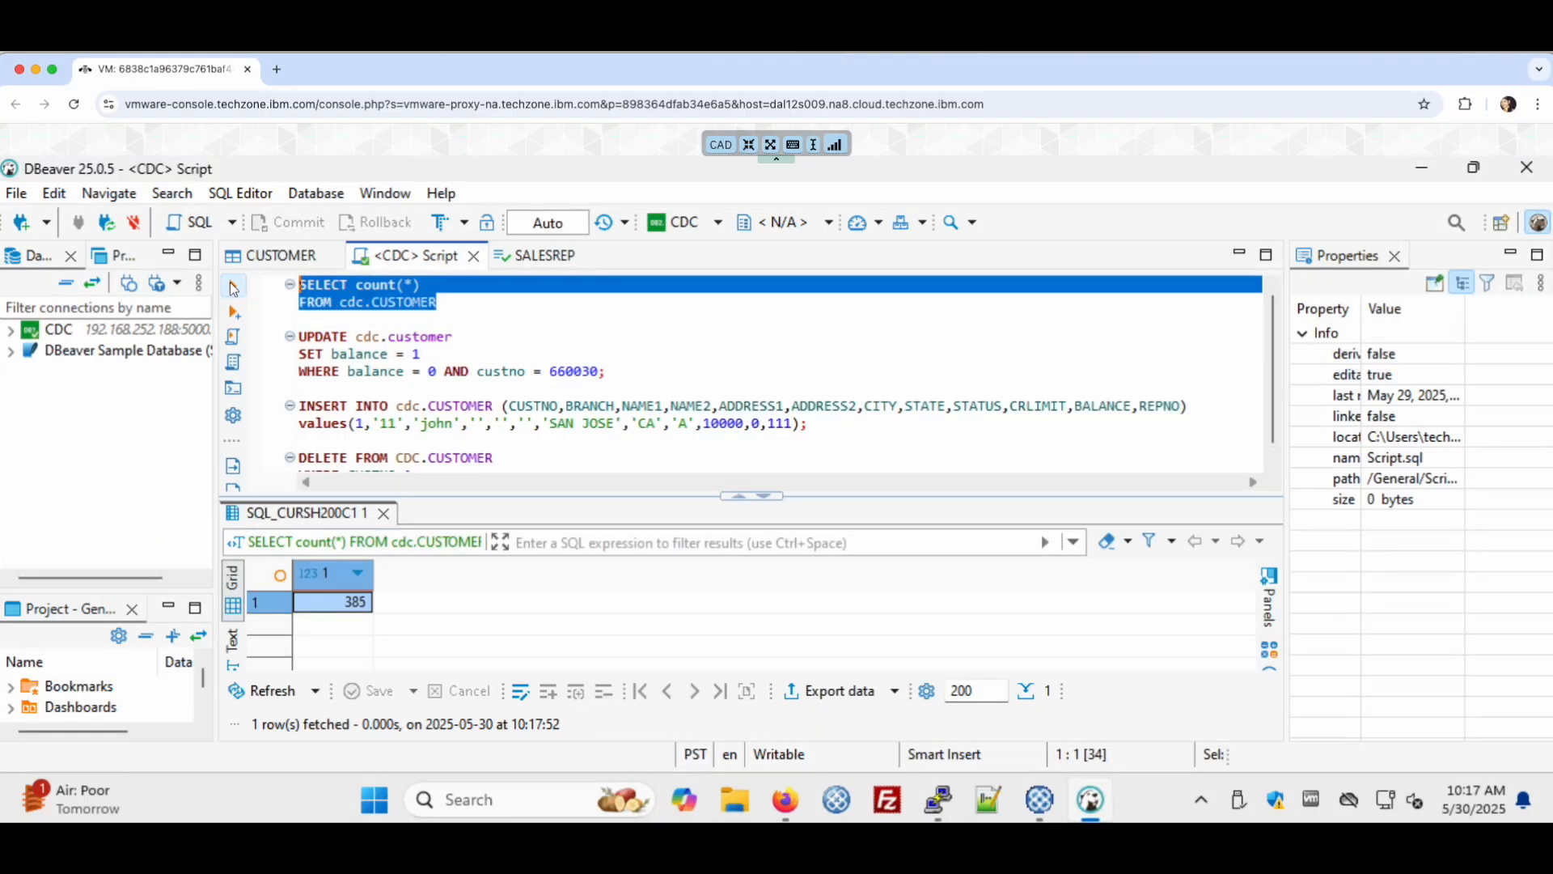
Run only the DELETE statement with its CUSTNO condition on CDC.CUSTOMER
{"action": "left_click", "coordinate": [458, 426]}
{"action": "left_click_drag", "start_coordinate": [427, 465], "coordinate": [294, 446]}
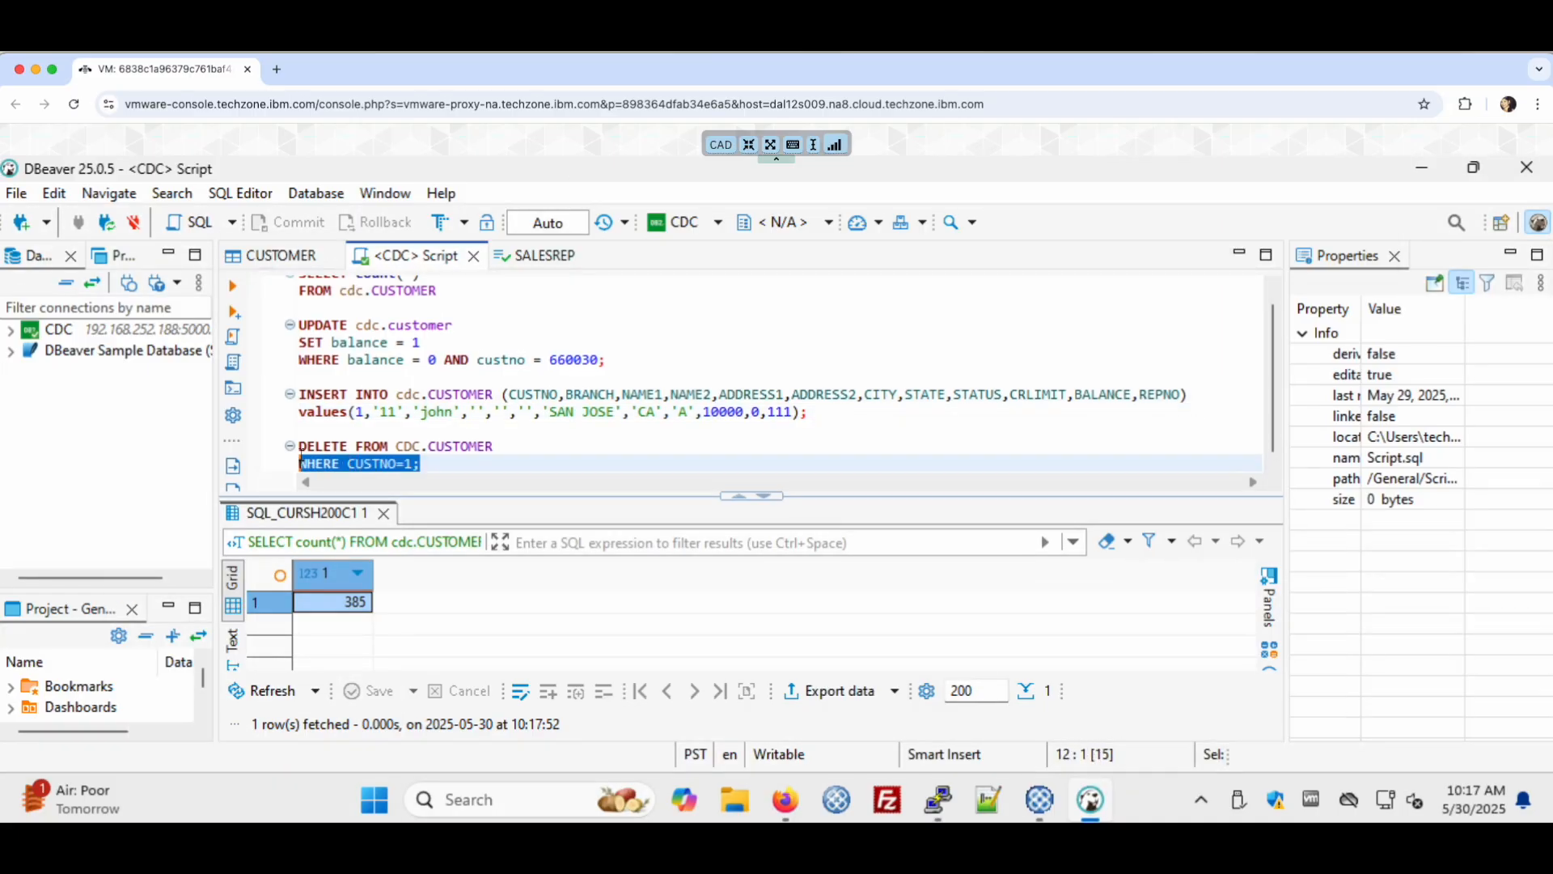
{"action": "left_click", "coordinate": [233, 288]}
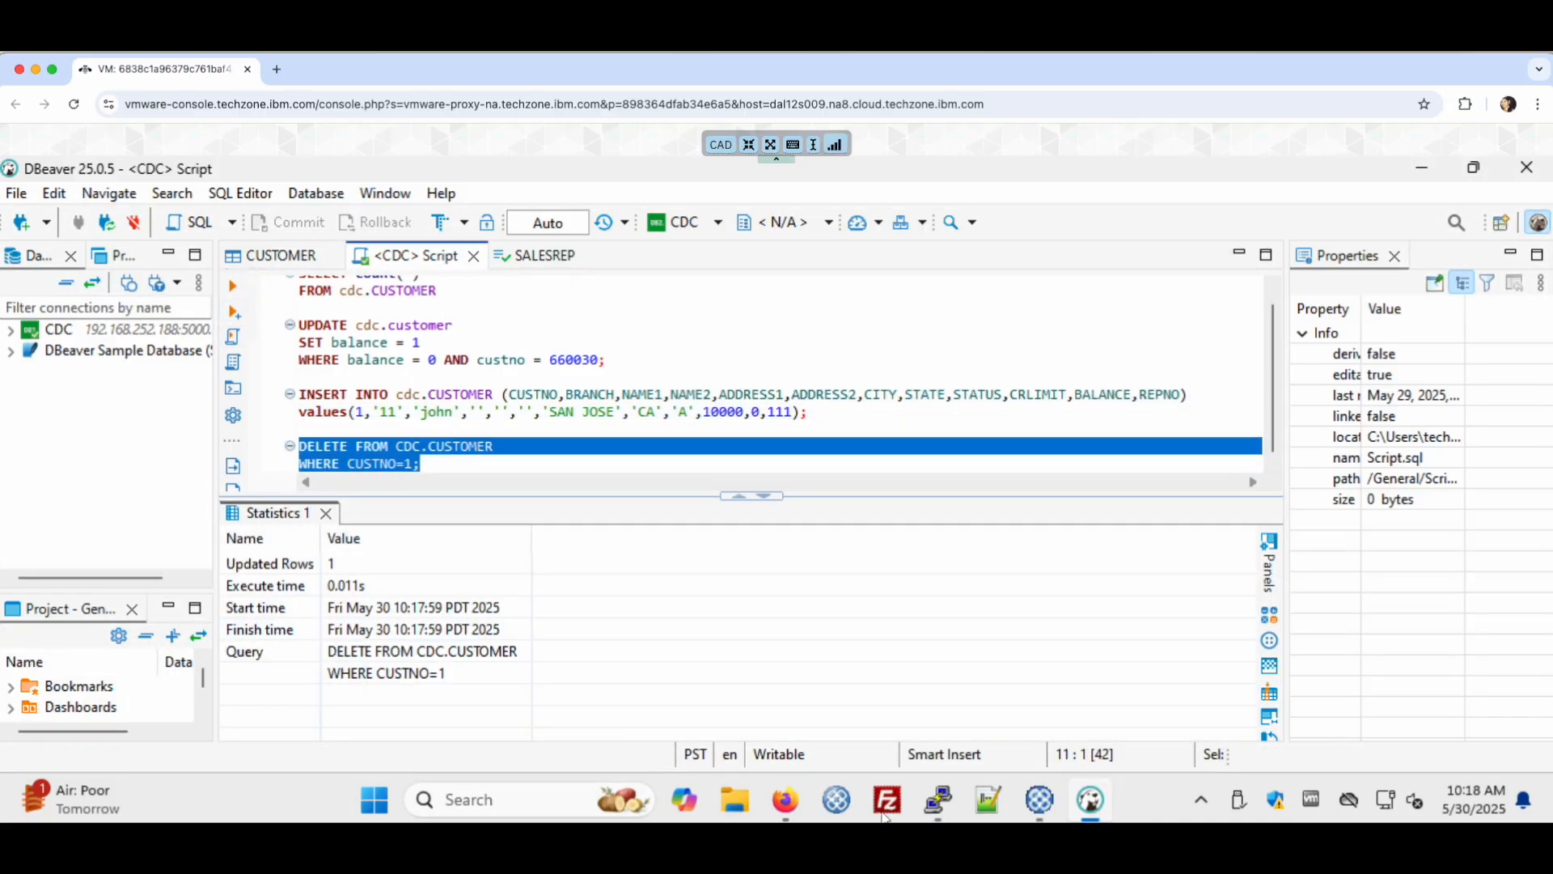
Switch to UI for Apache Kafka and examine the value and timestamp of the newest message in the customer topic
{"action": "left_click", "coordinate": [785, 799]}
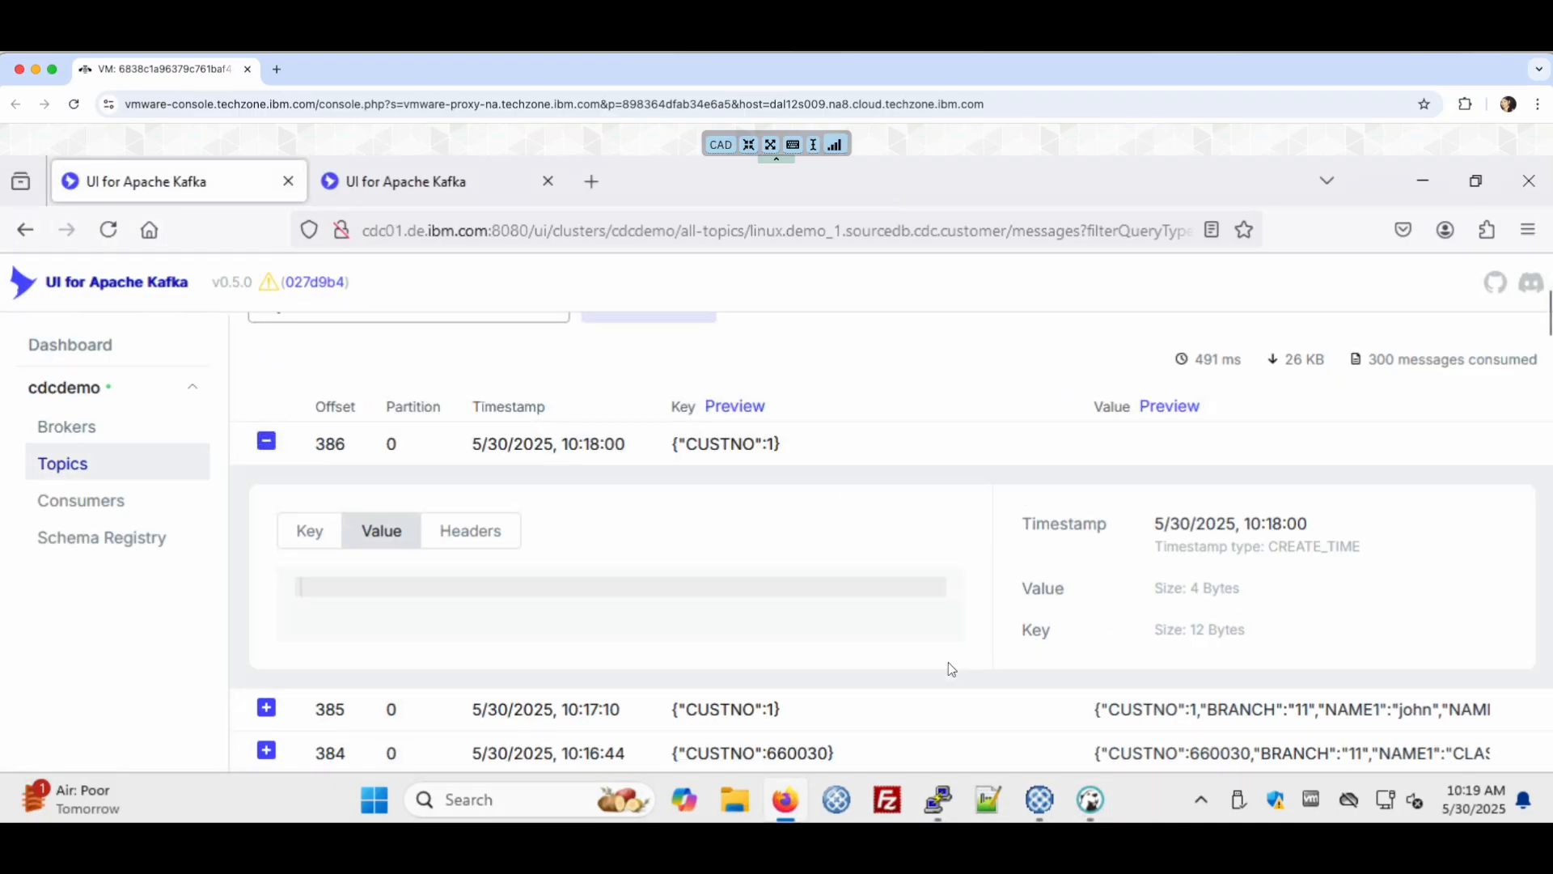
{"action": "scroll", "coordinate": [607, 608], "scroll_direction": "up", "scroll_amount": 2}
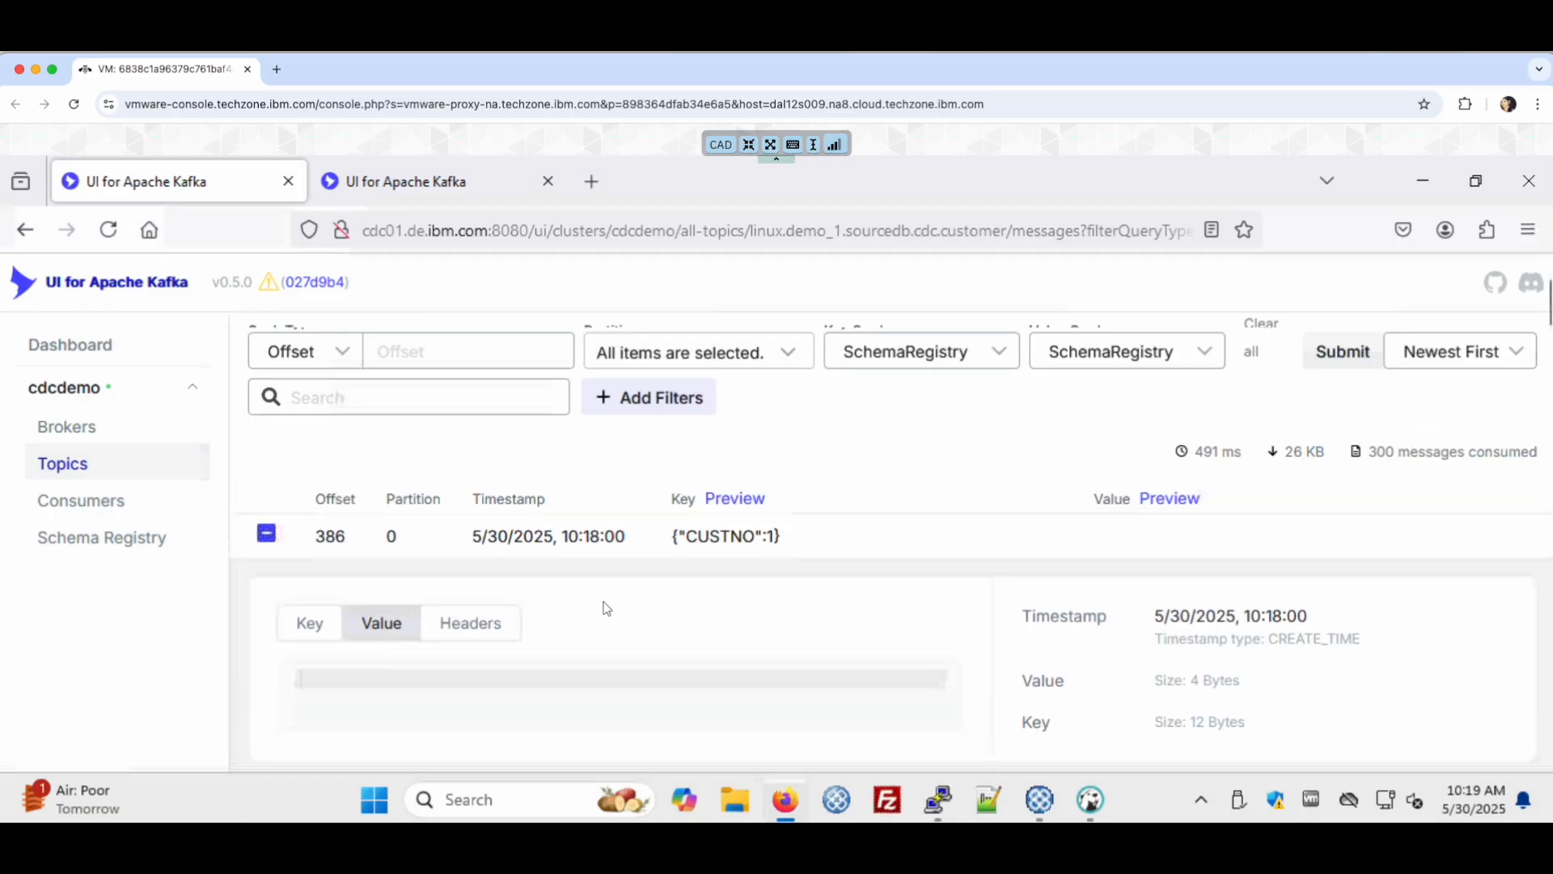
{"action": "scroll", "coordinate": [534, 578], "scroll_direction": "up", "scroll_amount": 3}
{"action": "scroll", "coordinate": [889, 642], "scroll_direction": "down", "scroll_amount": 2}
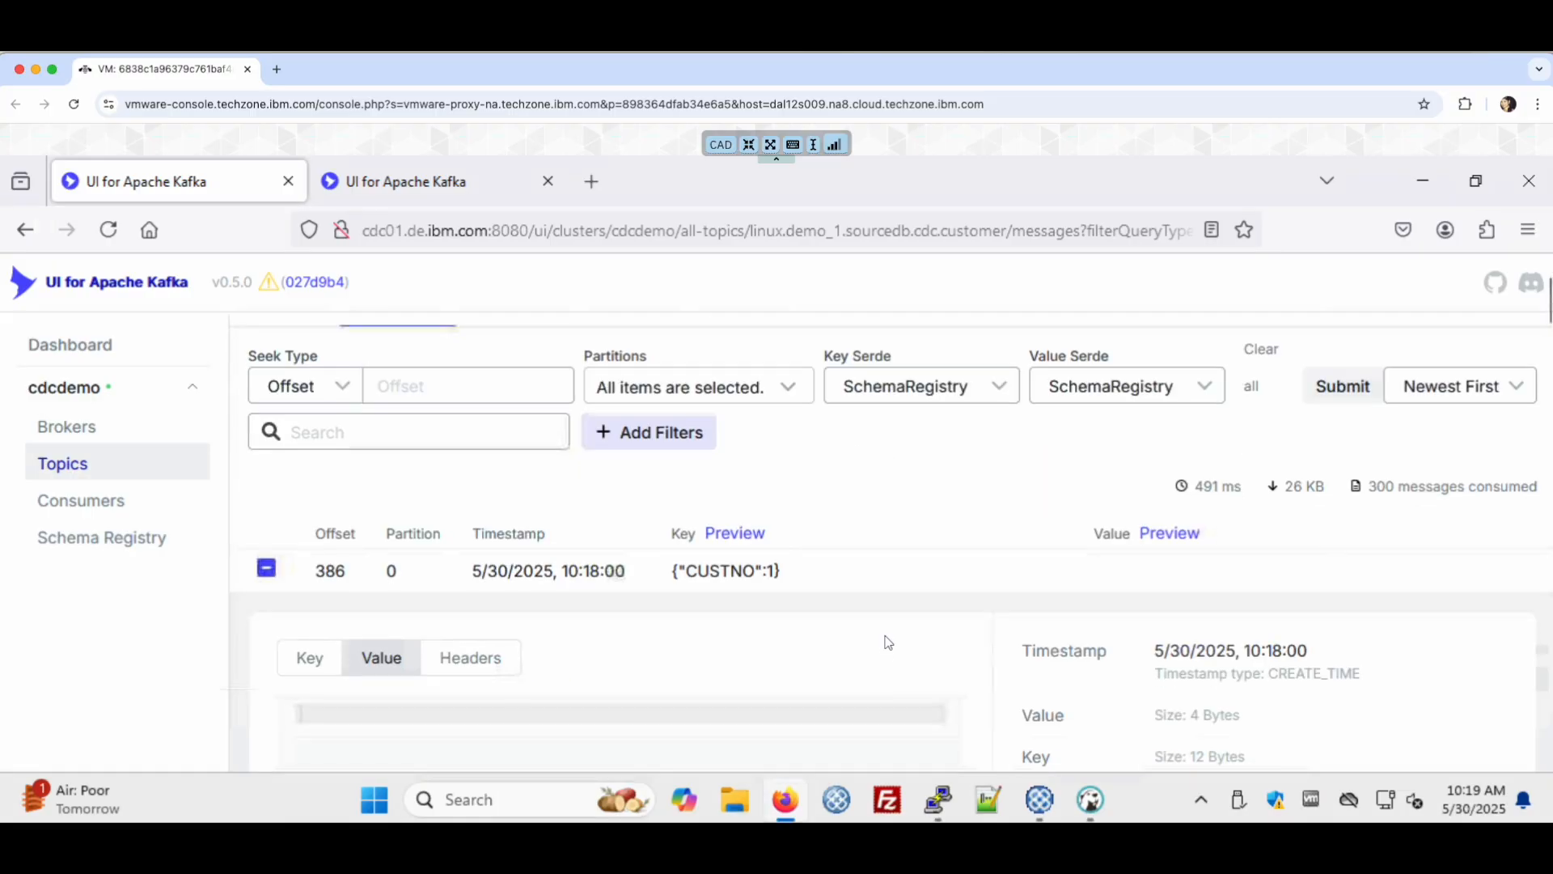
Switch to DBeaver and run only the SELECT count(*) query on cdc.CUSTOMER to check the row count after the deletion
{"action": "left_click", "coordinate": [1090, 799]}
{"action": "left_click", "coordinate": [376, 301]}
{"action": "scroll", "coordinate": [375, 301], "scroll_direction": "up", "scroll_amount": 1}
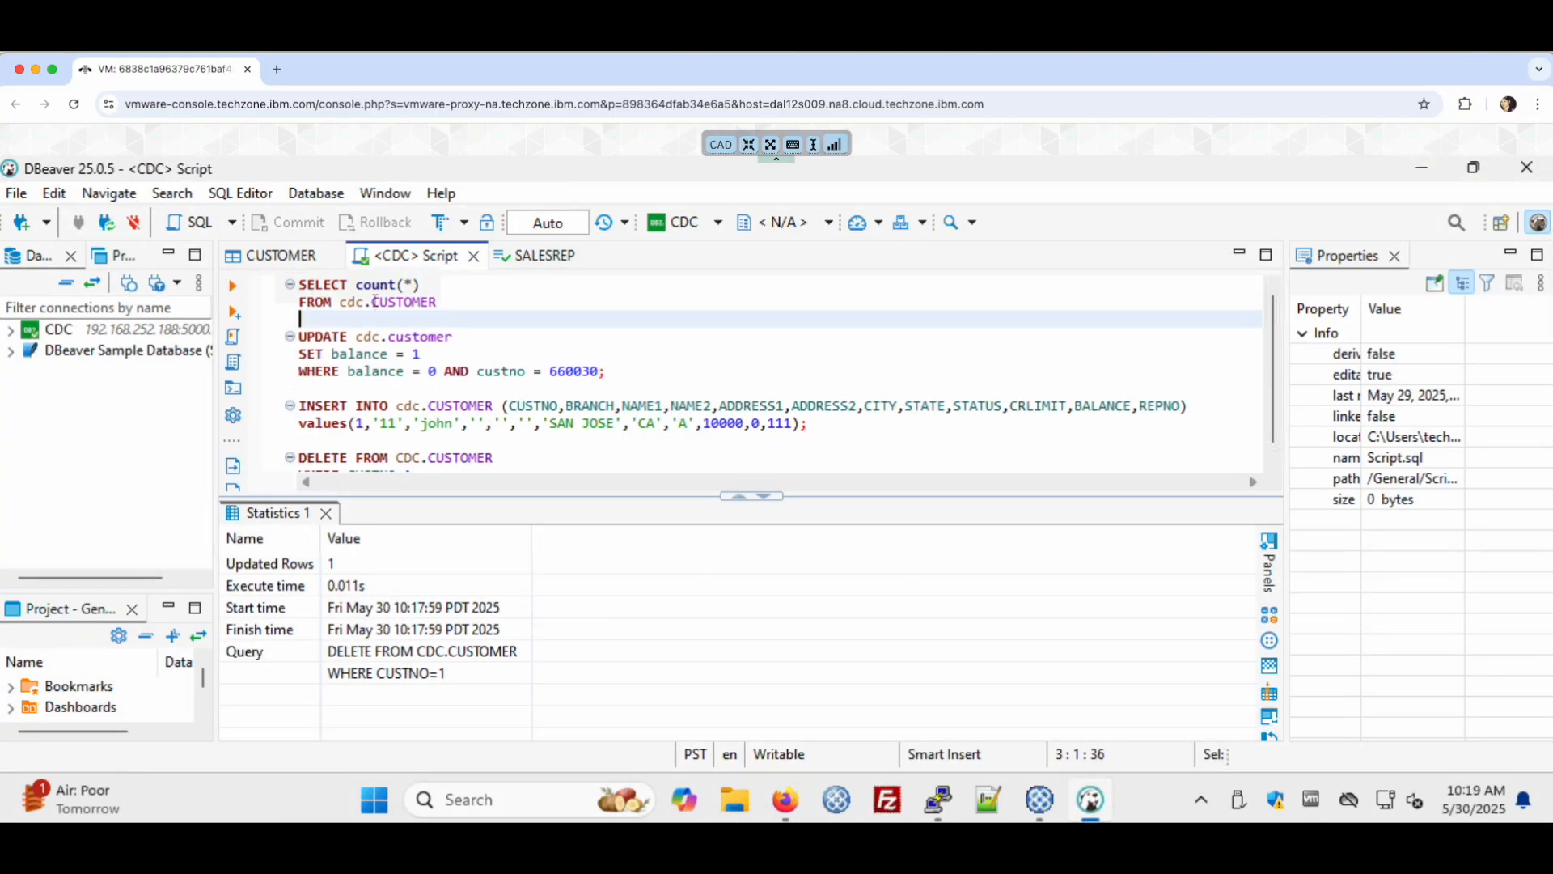
{"action": "left_click_drag", "start_coordinate": [441, 302], "coordinate": [275, 286]}
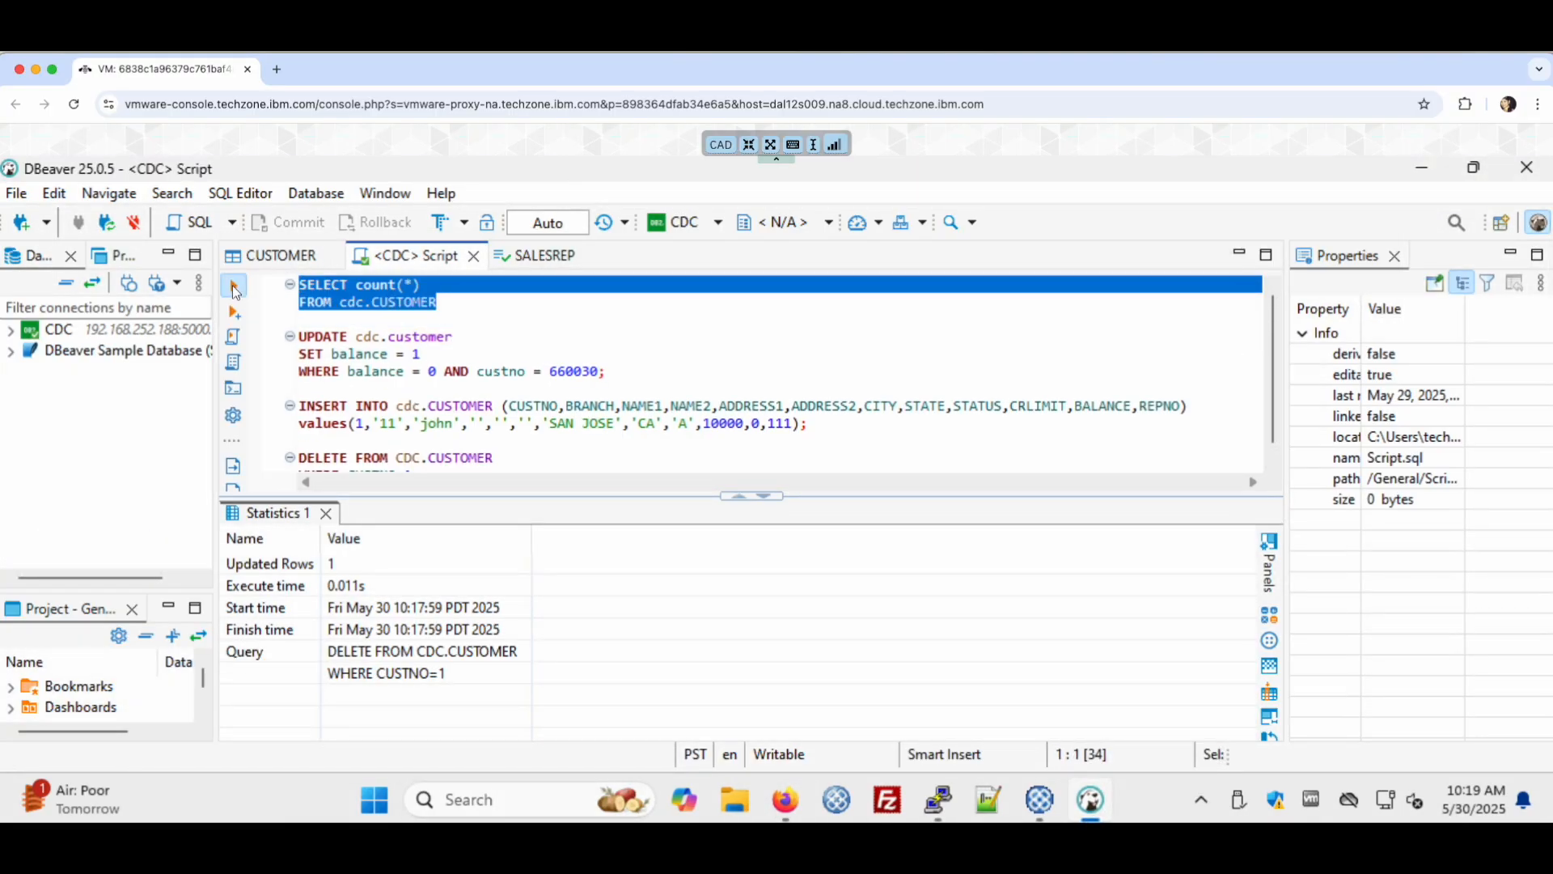
{"action": "left_click", "coordinate": [232, 285]}
{"action": "left_click", "coordinate": [504, 316]}
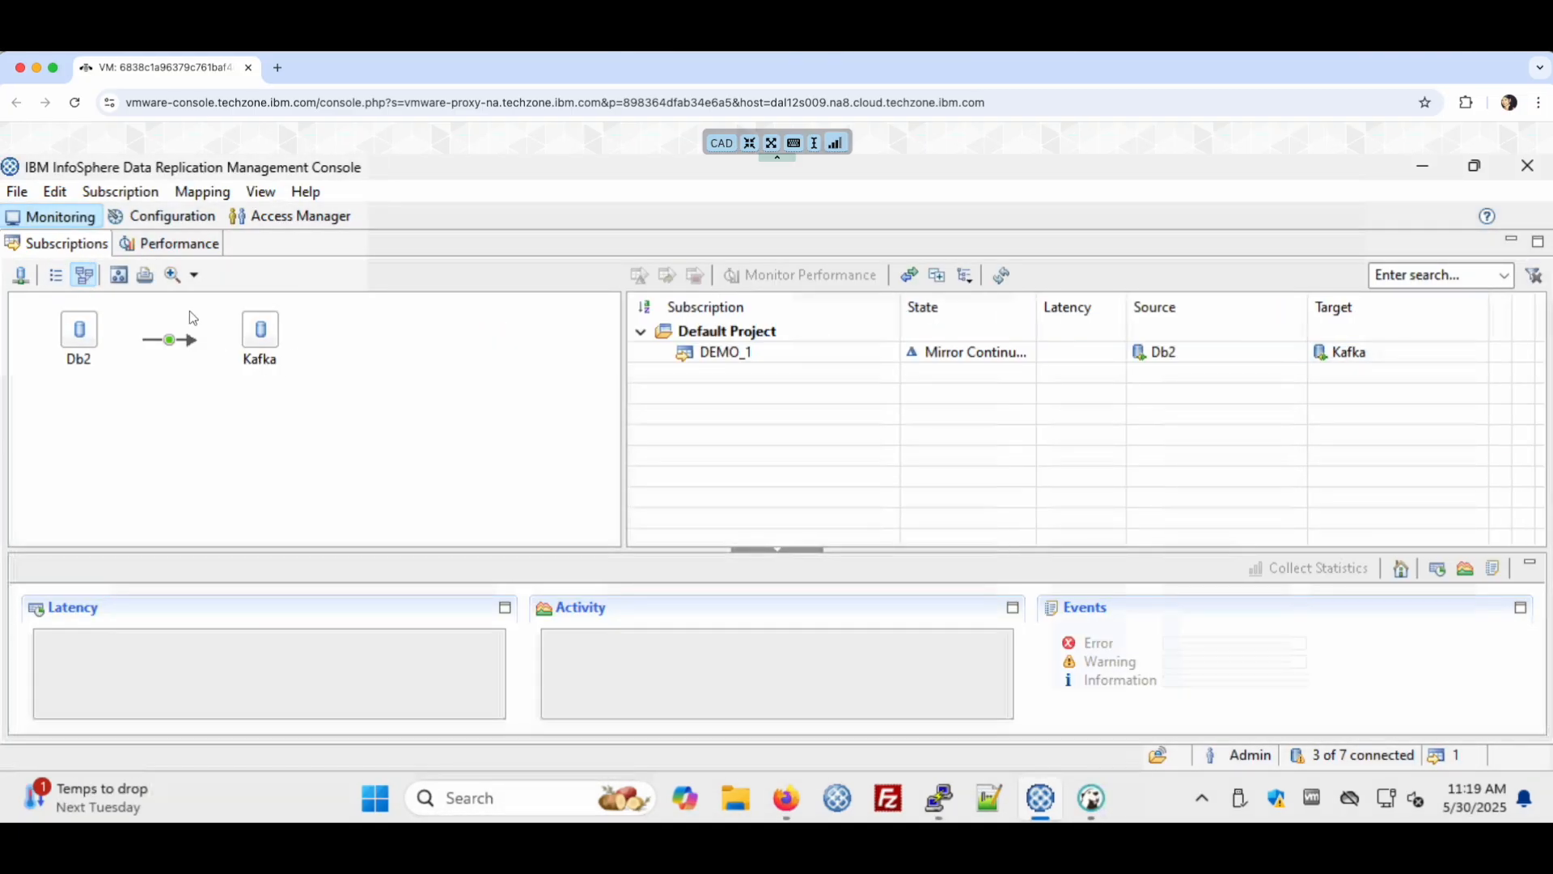
{"action": "left_click", "coordinate": [119, 277]}
{"action": "left_click", "coordinate": [145, 279]}
{"action": "key", "text": "Escape"}
Add the DEMO_1 subscription to the live performance view in the Management Console's monitoring area
{"action": "left_click", "coordinate": [180, 245]}
{"action": "left_click", "coordinate": [120, 278]}
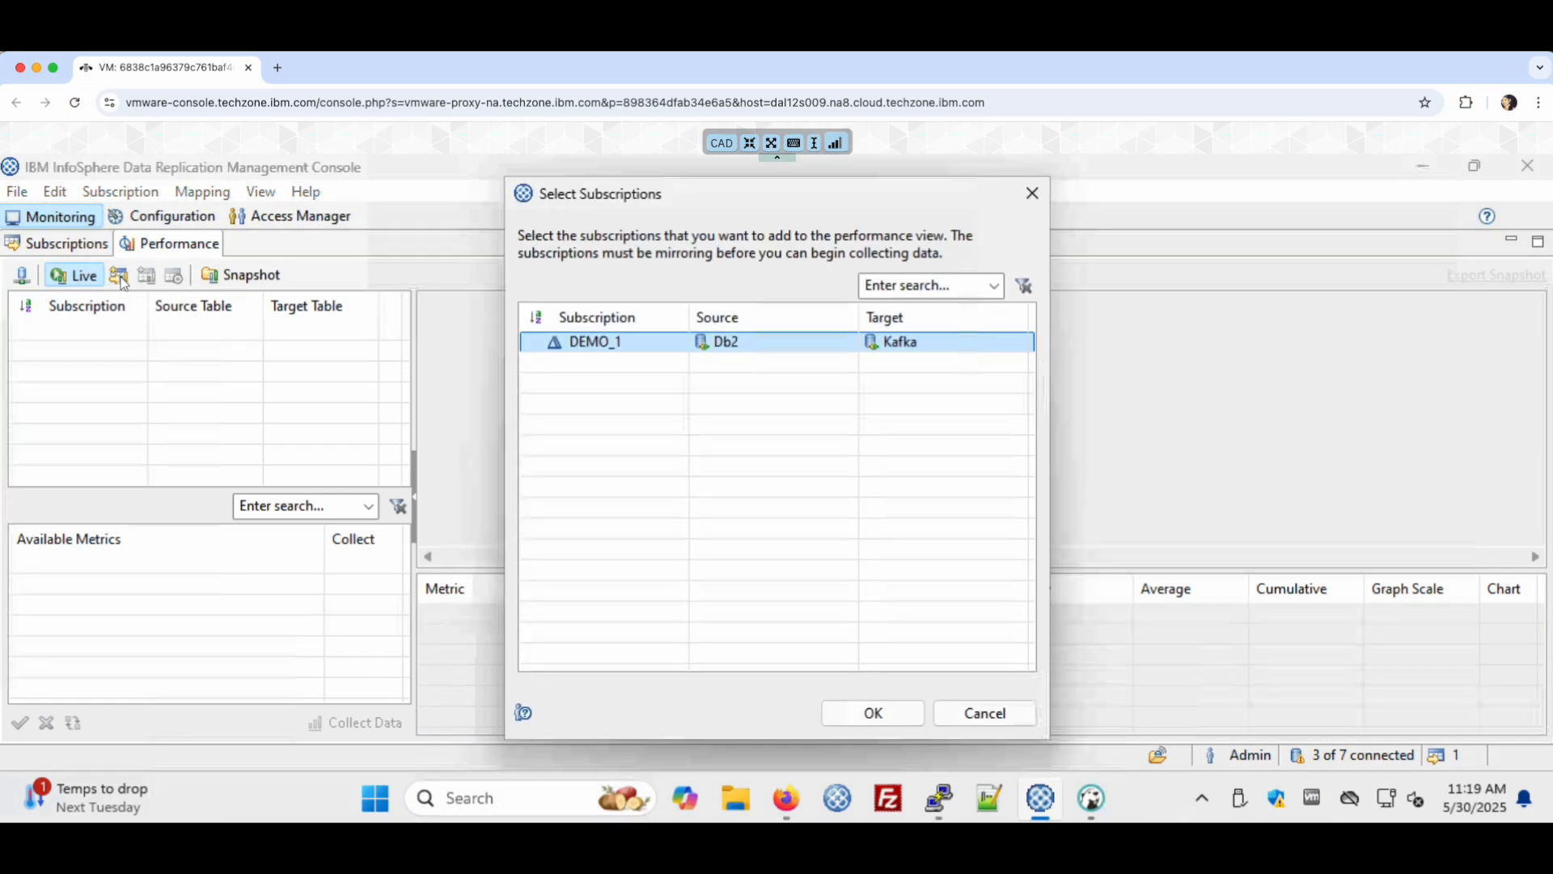
{"action": "left_click", "coordinate": [874, 713]}
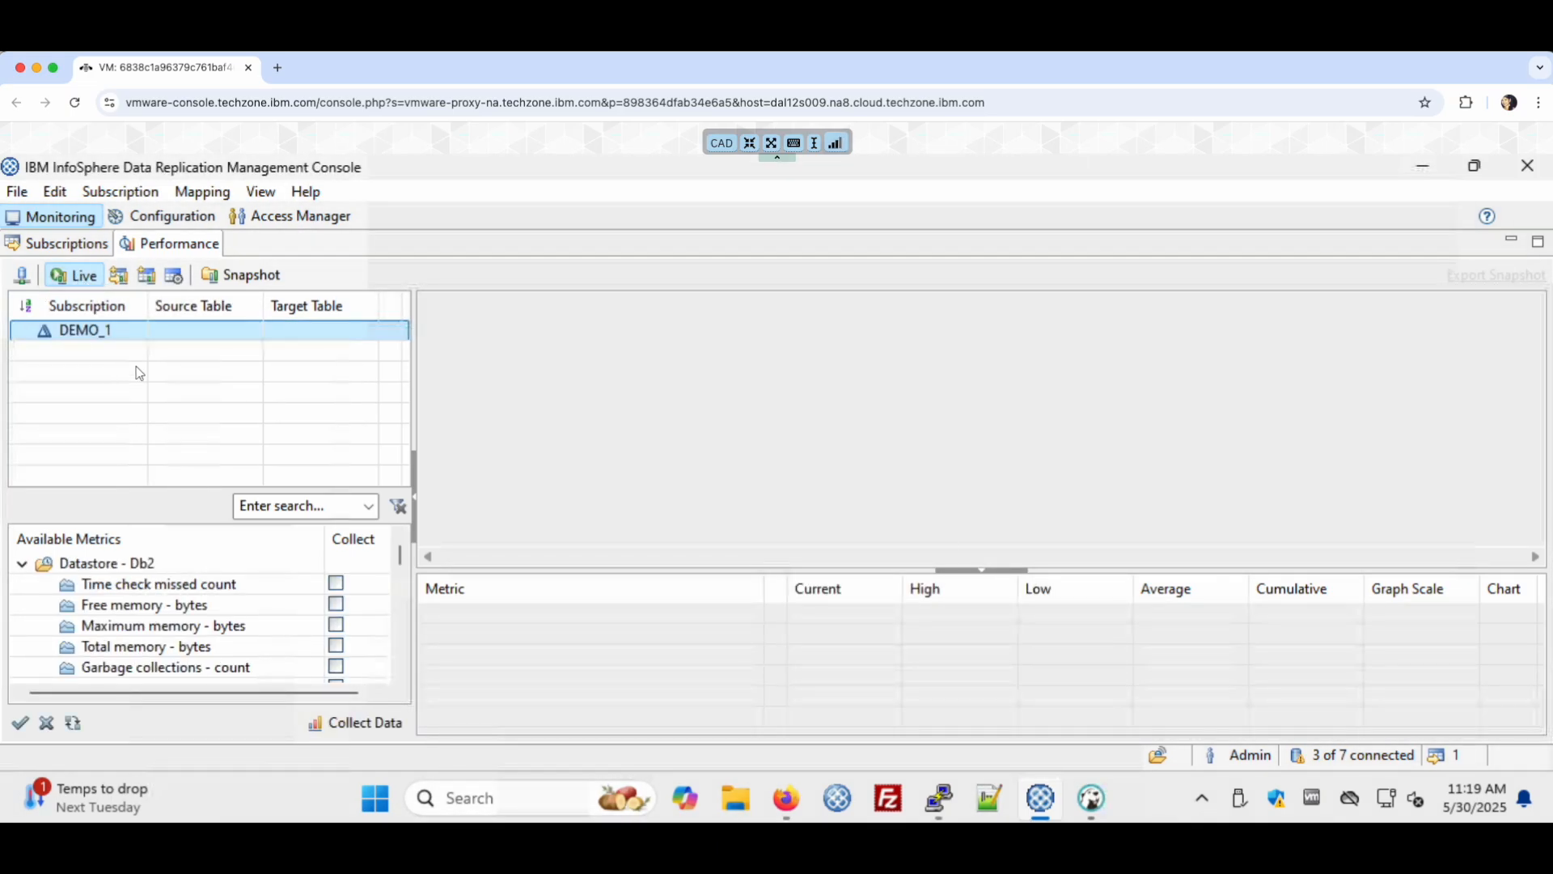
Review the DEMO_1 tables offered for statistics collection without enabling any, and check the subscription's busy source tables
{"action": "left_click", "coordinate": [147, 277]}
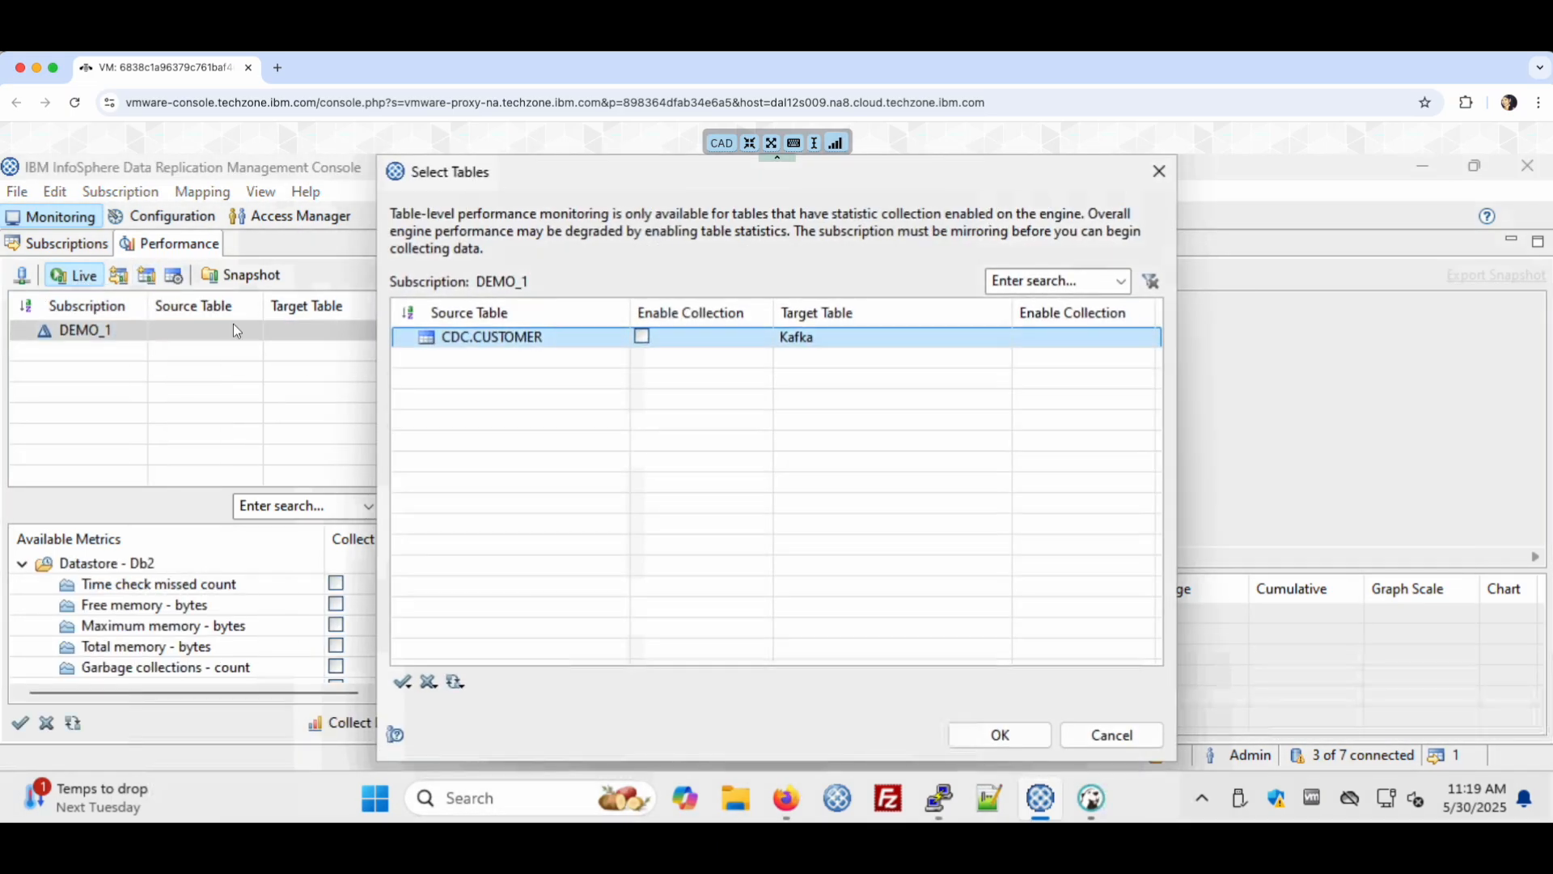
{"action": "left_click", "coordinate": [1031, 743]}
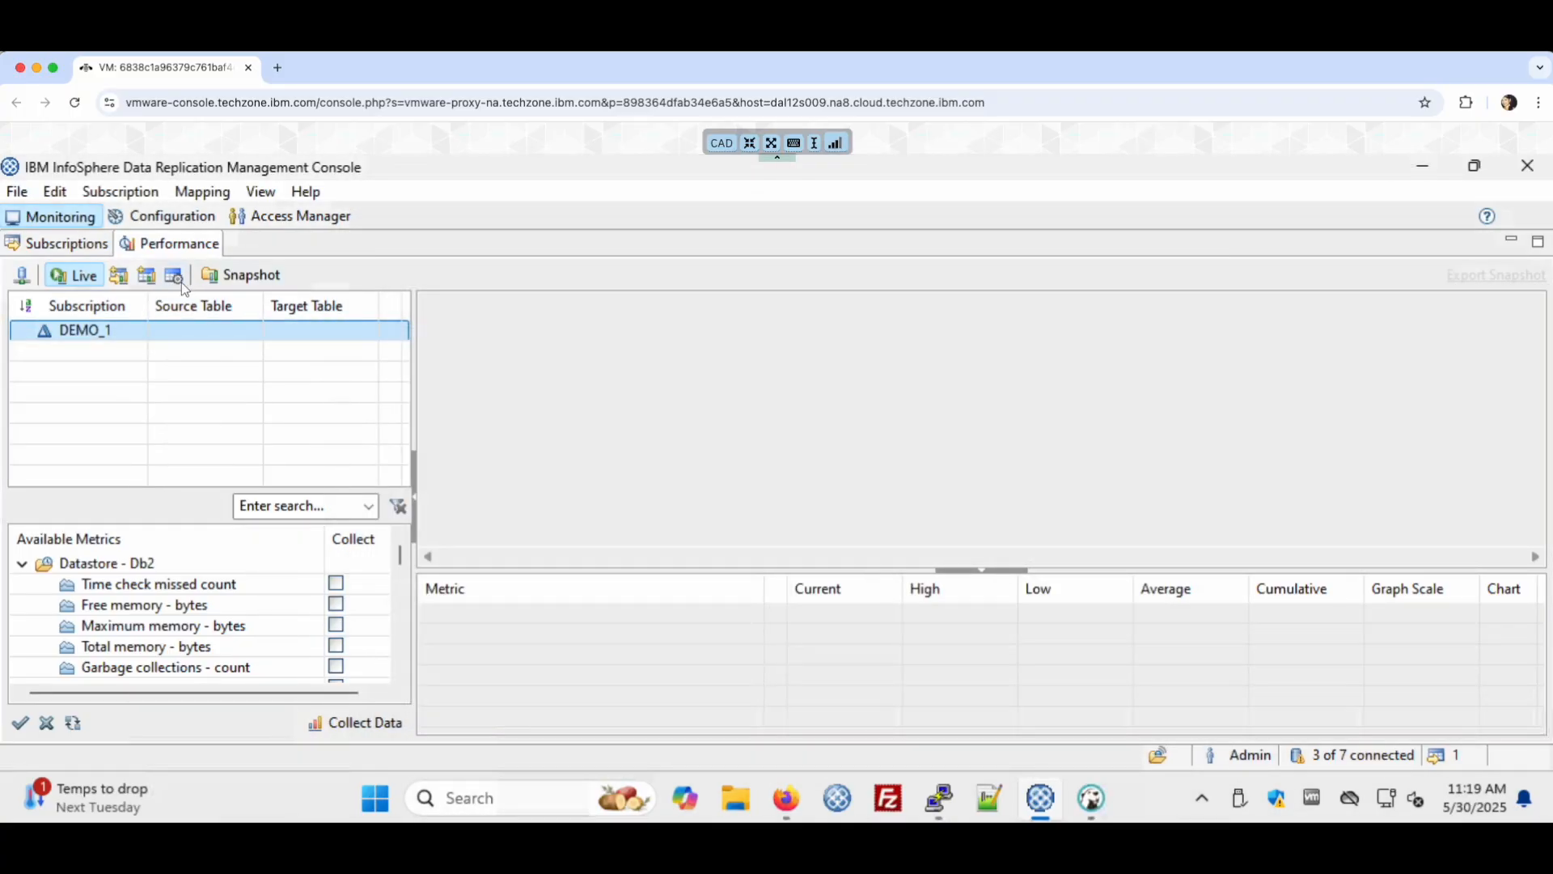
{"action": "left_click", "coordinate": [181, 283]}
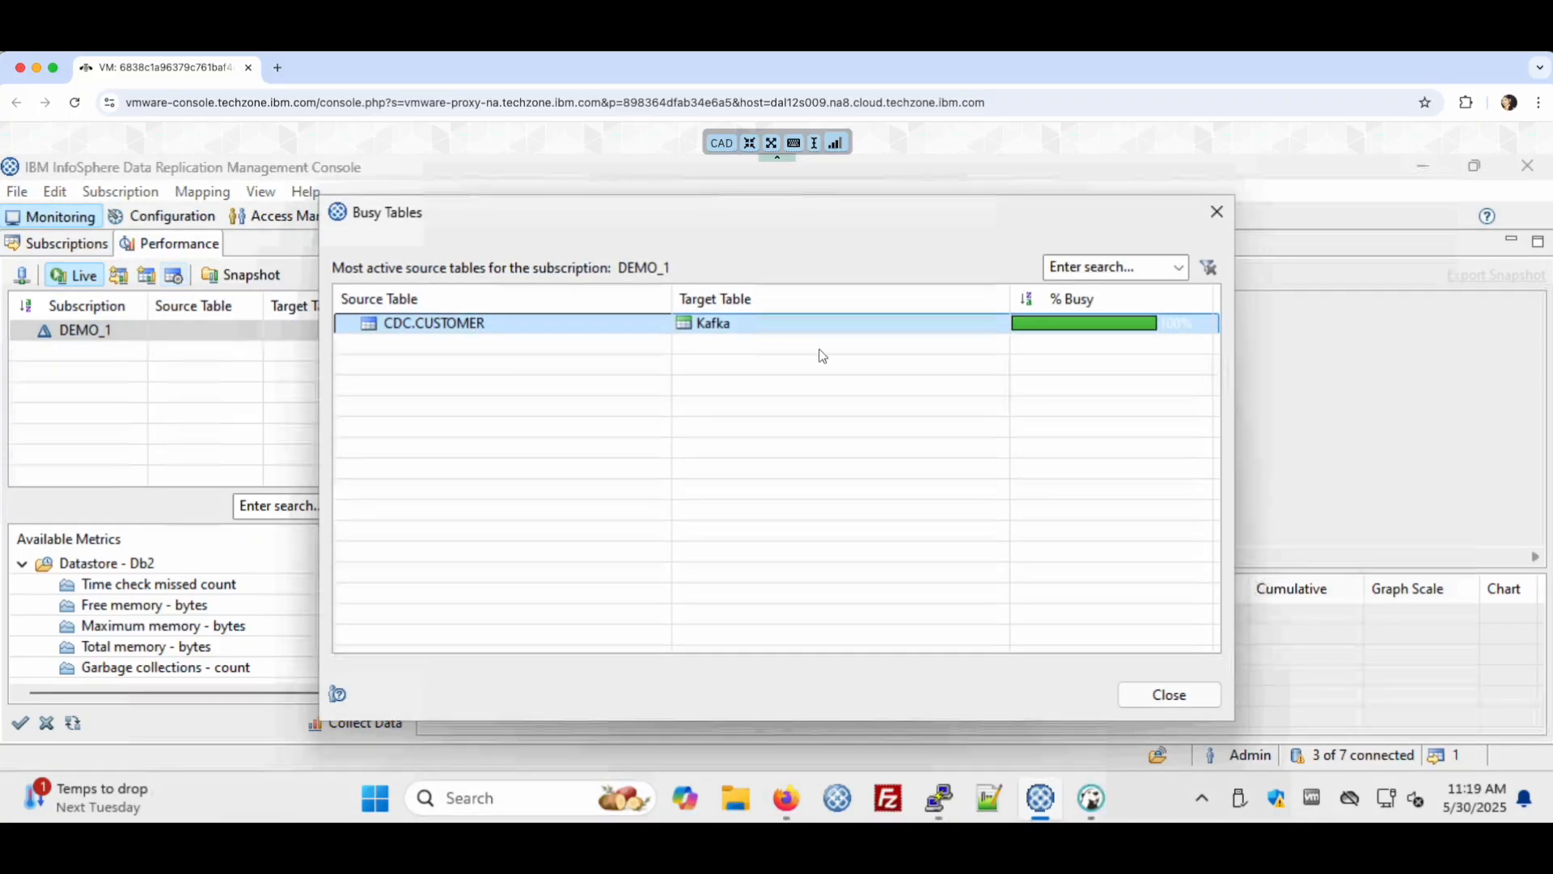
{"action": "left_click", "coordinate": [1170, 695]}
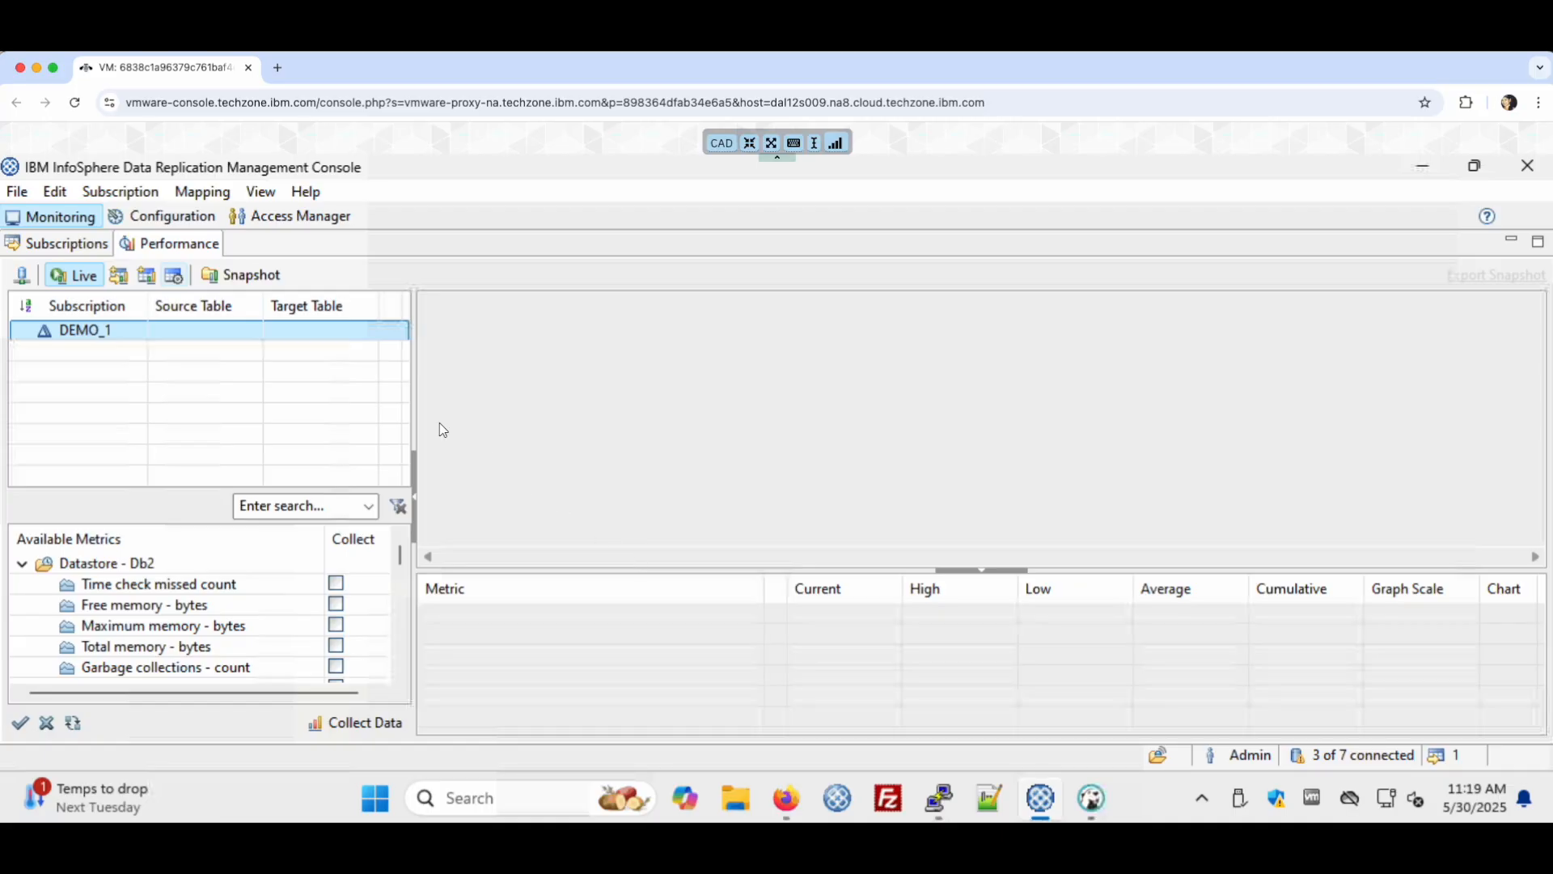